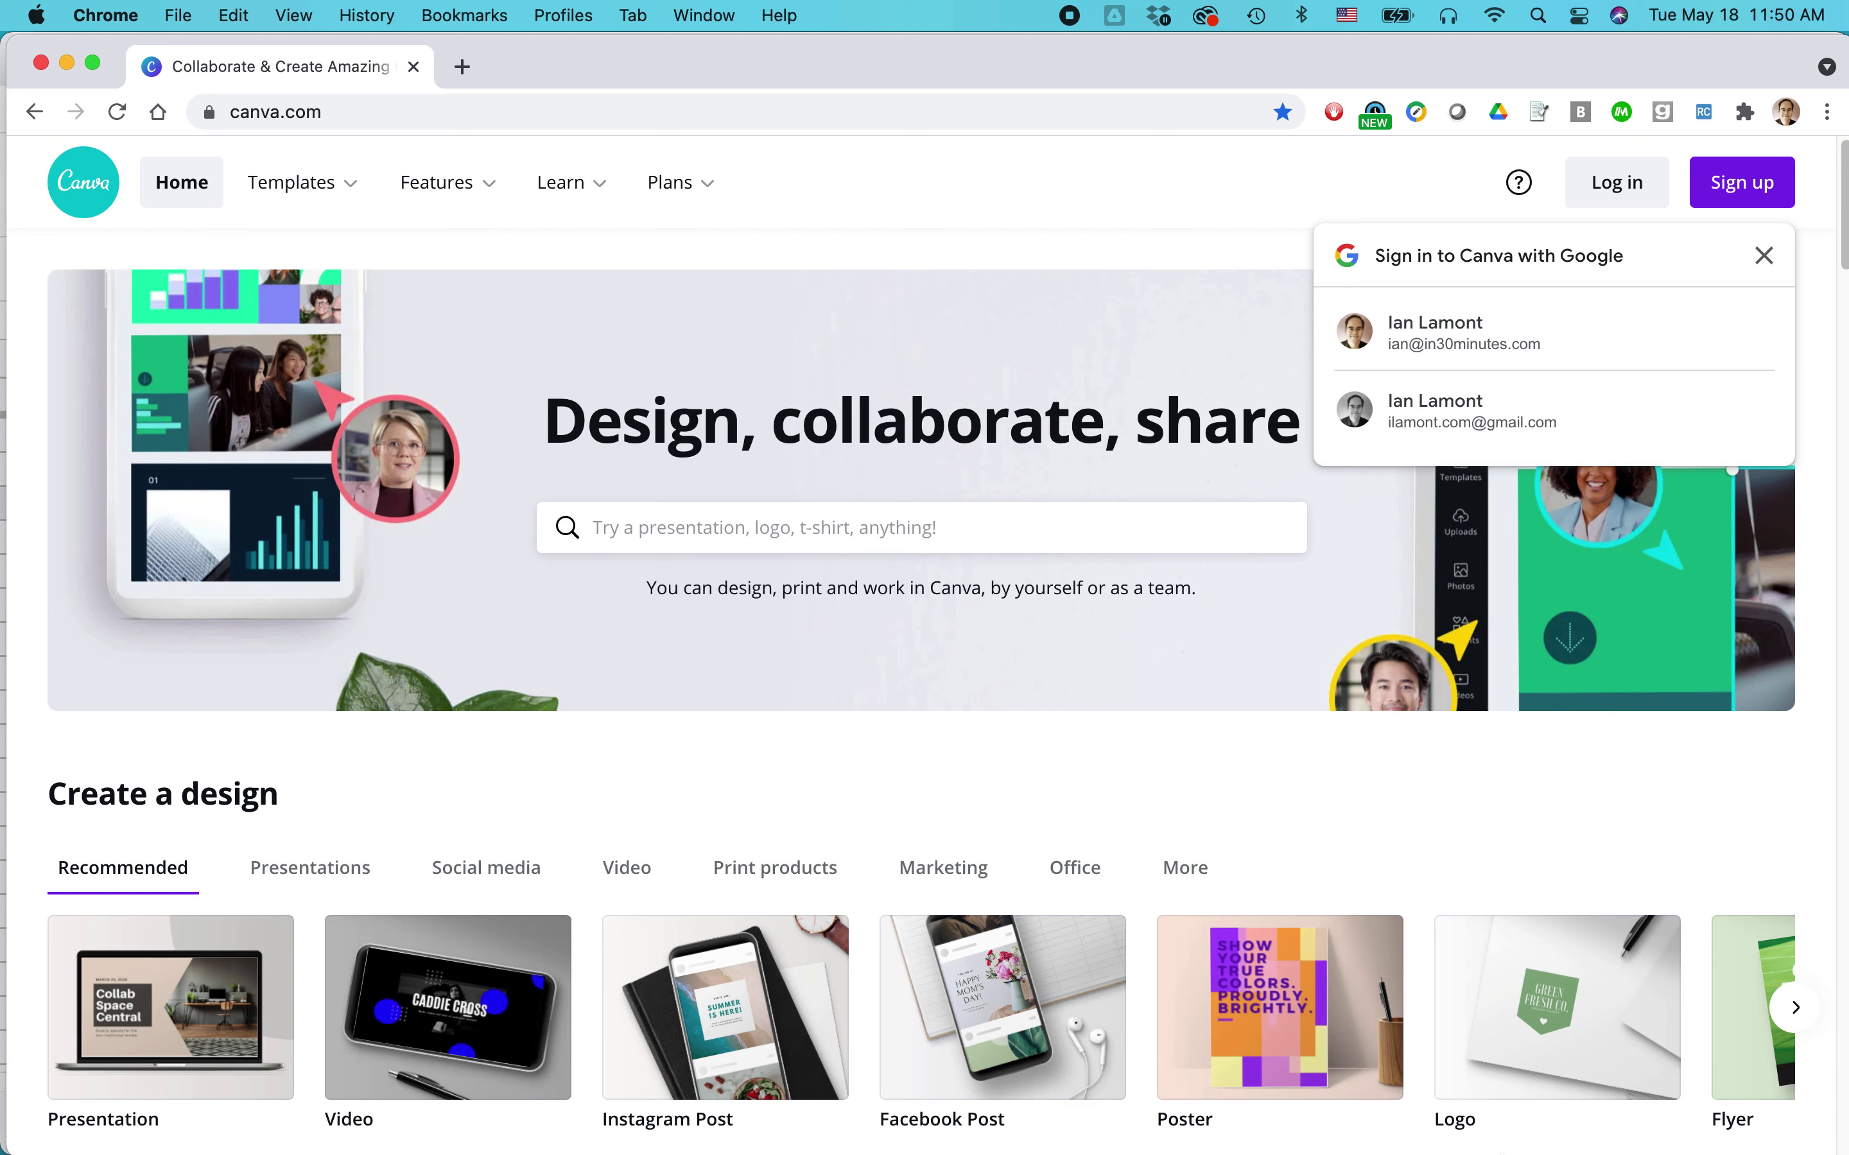
Log in to the Canva account with the prefilled e-mail and password.
left_click(1623, 190)
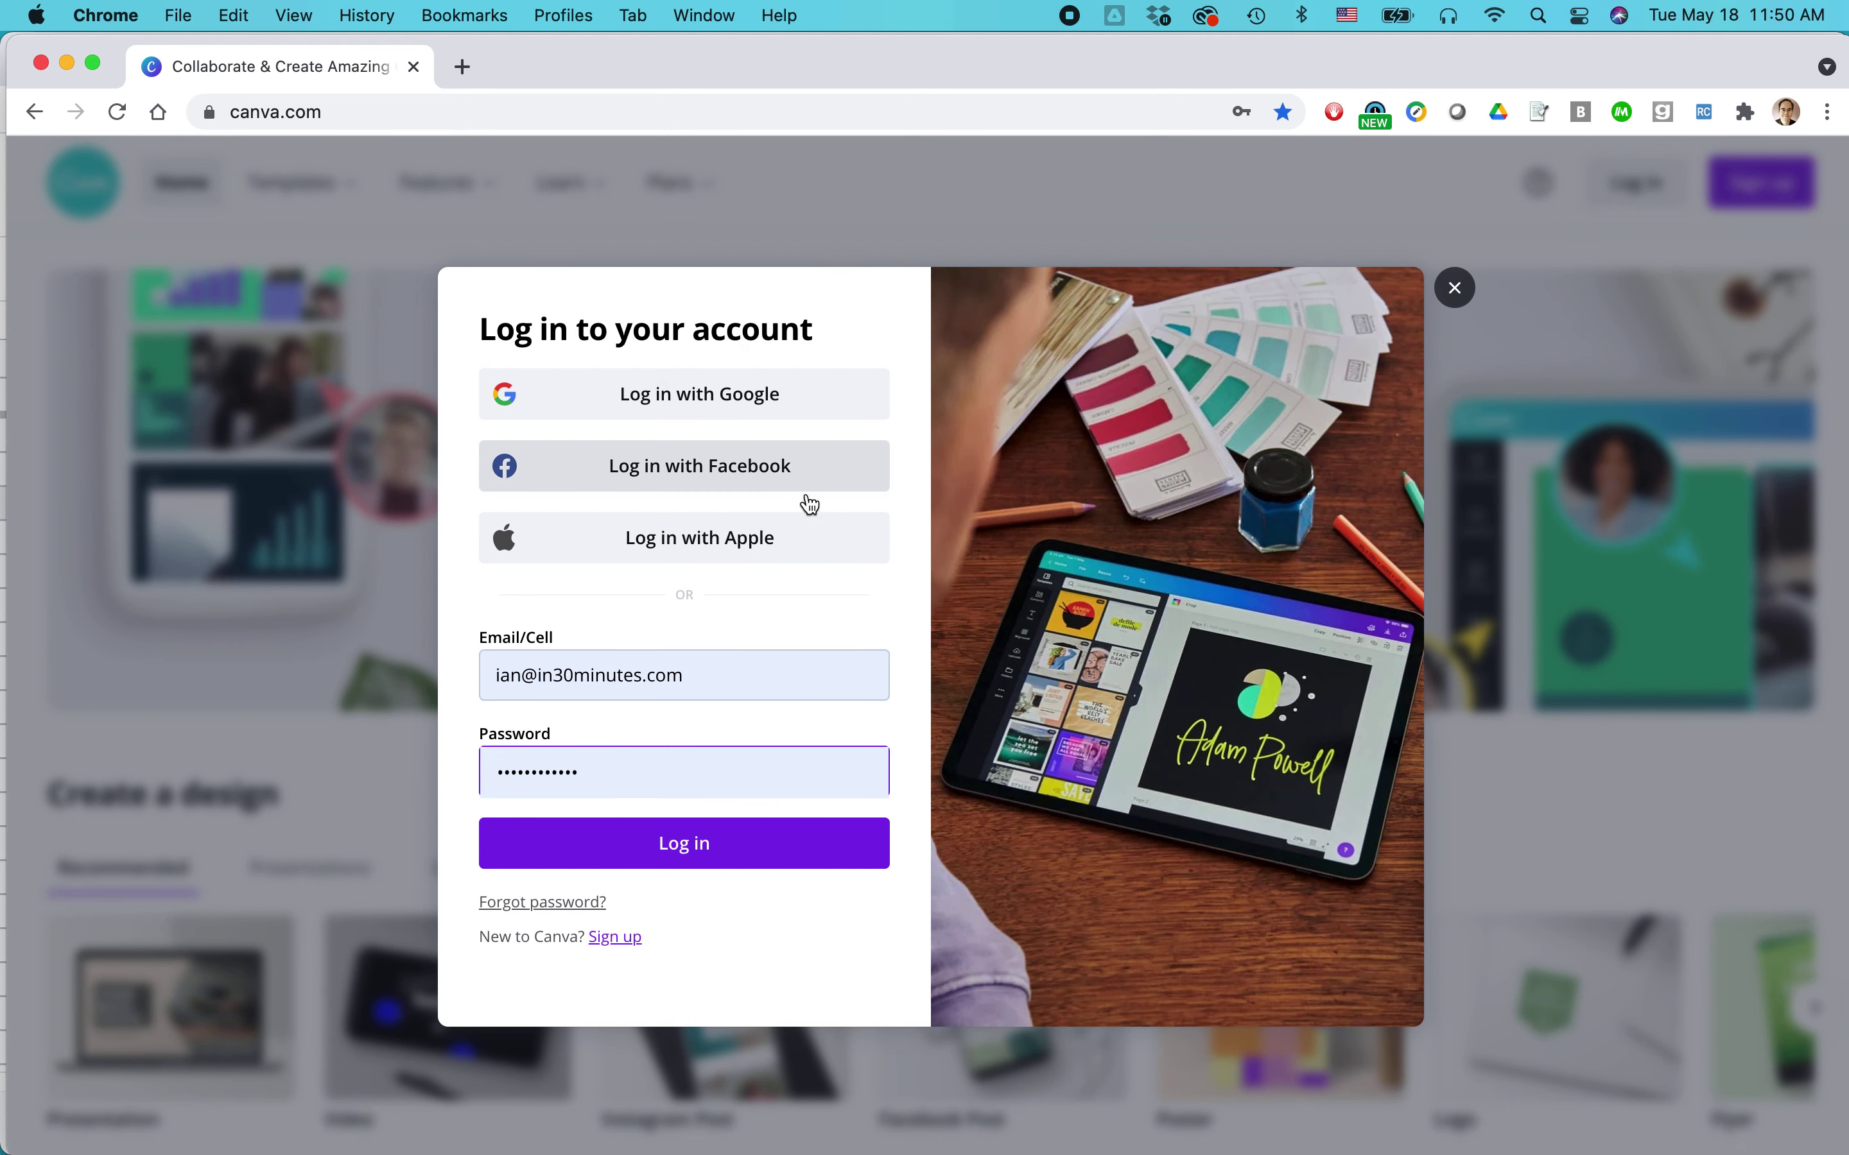
left_click(691, 843)
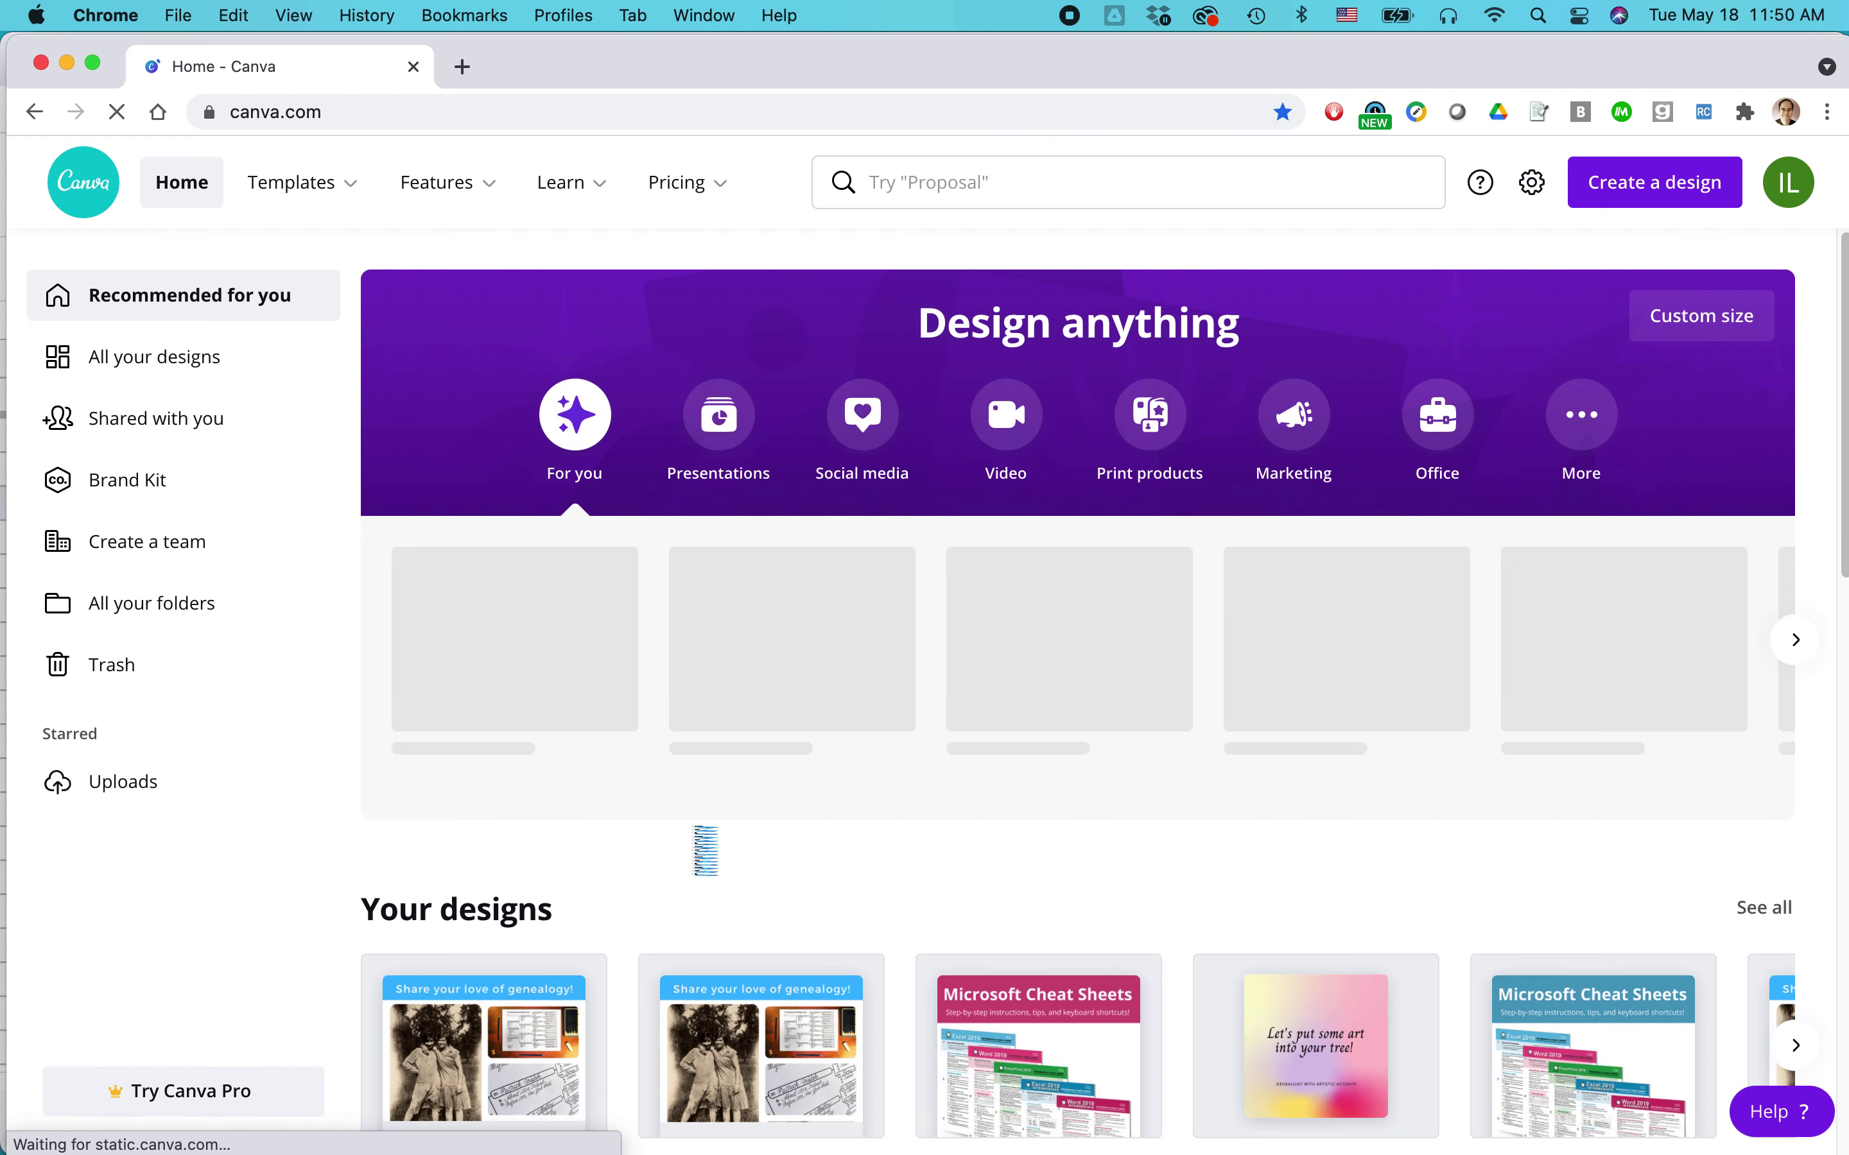
Open the existing EasyGenie Half Flyer Amazon NO URL design and look through both of its pages.
scroll(783, 725, "down", 5)
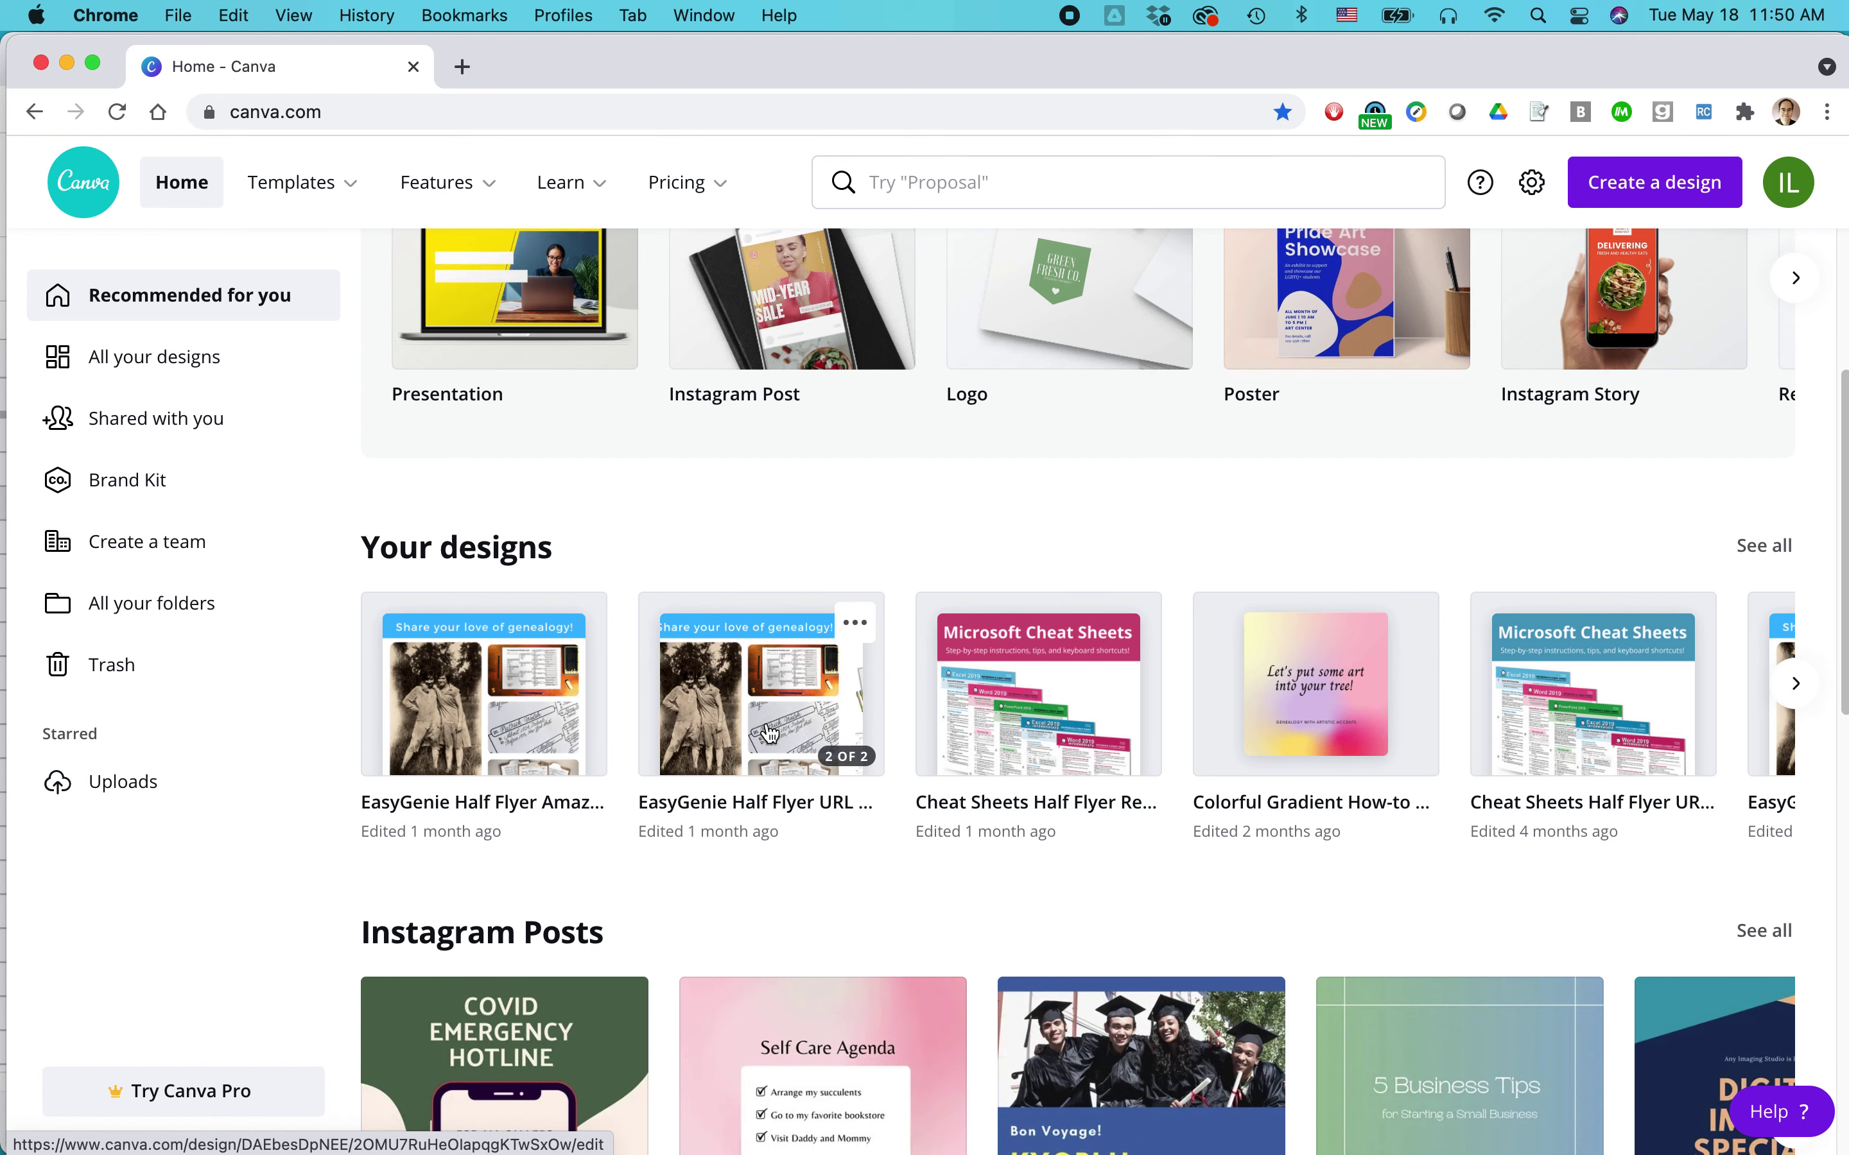
left_click(482, 729)
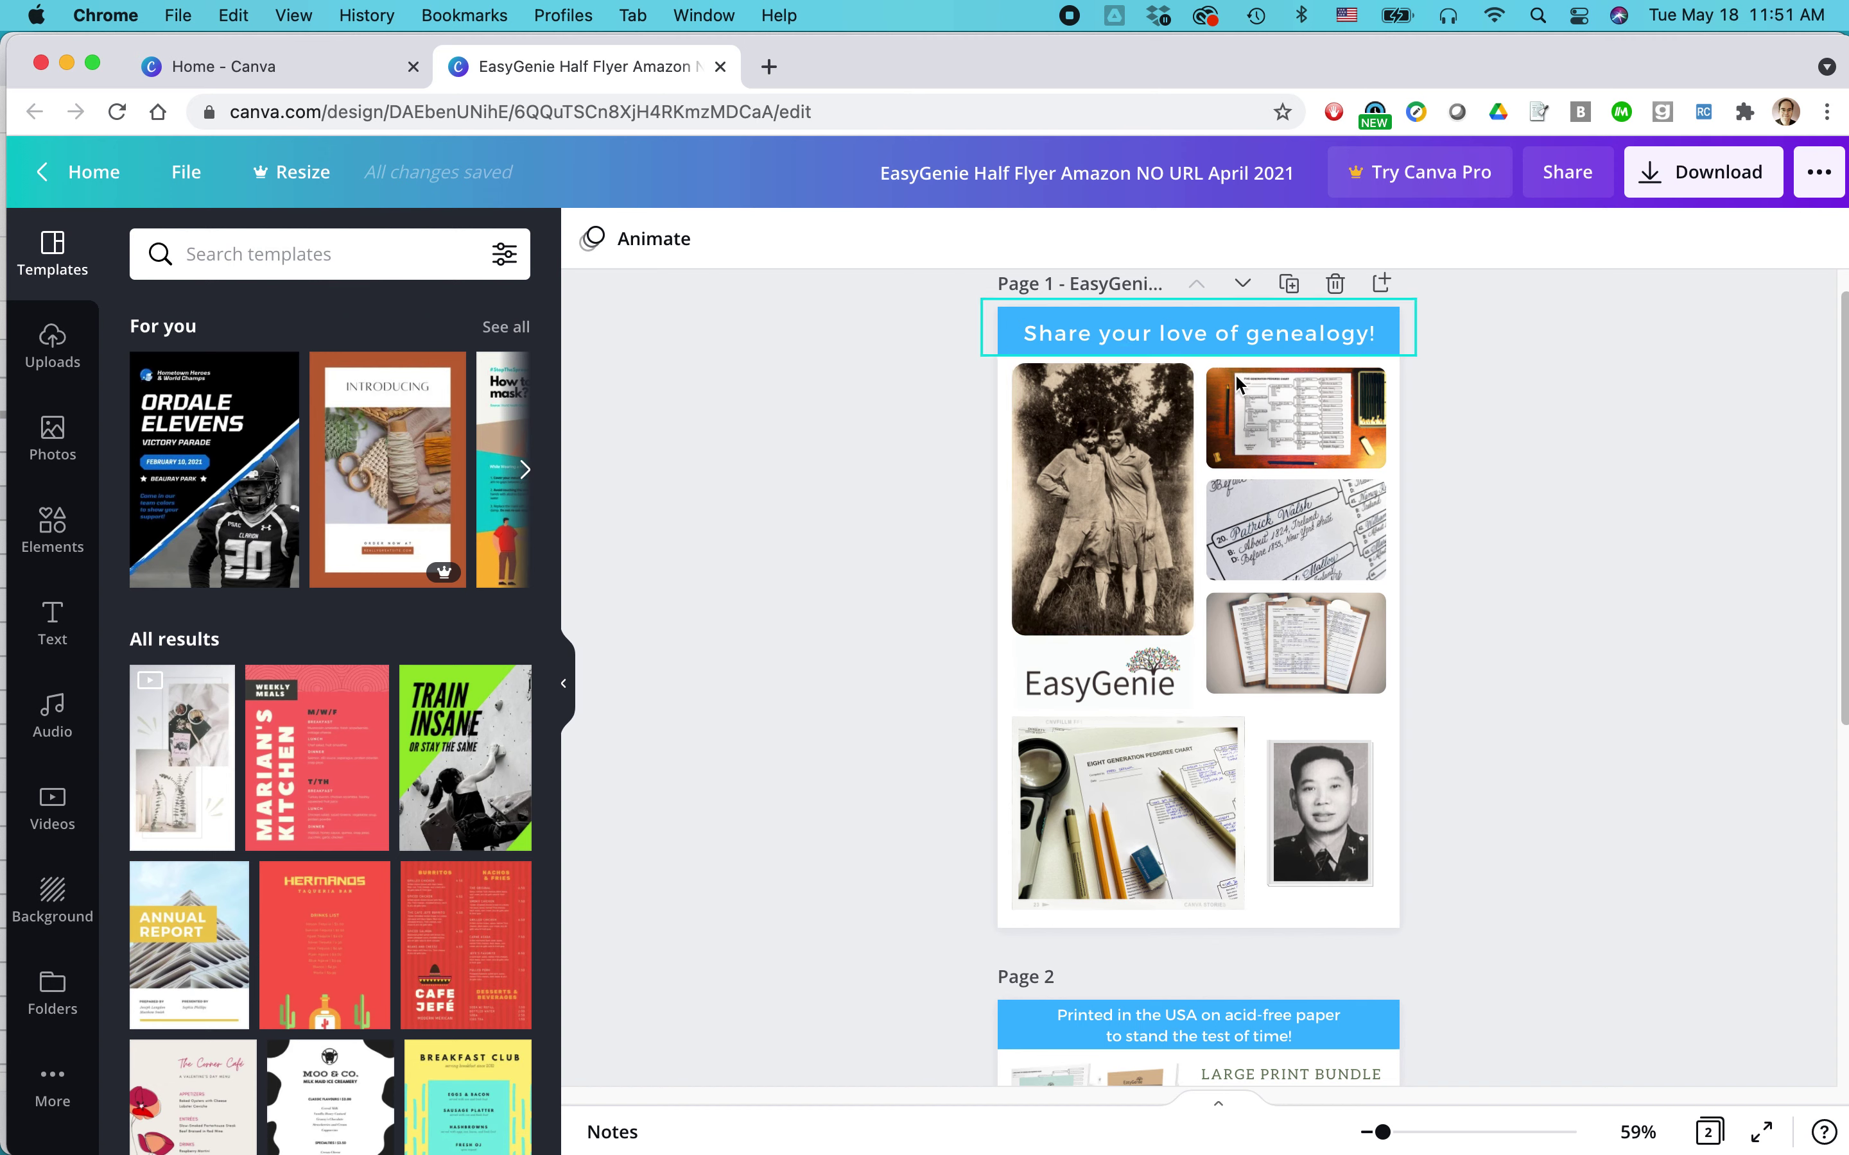
scroll(936, 606, "down", 5)
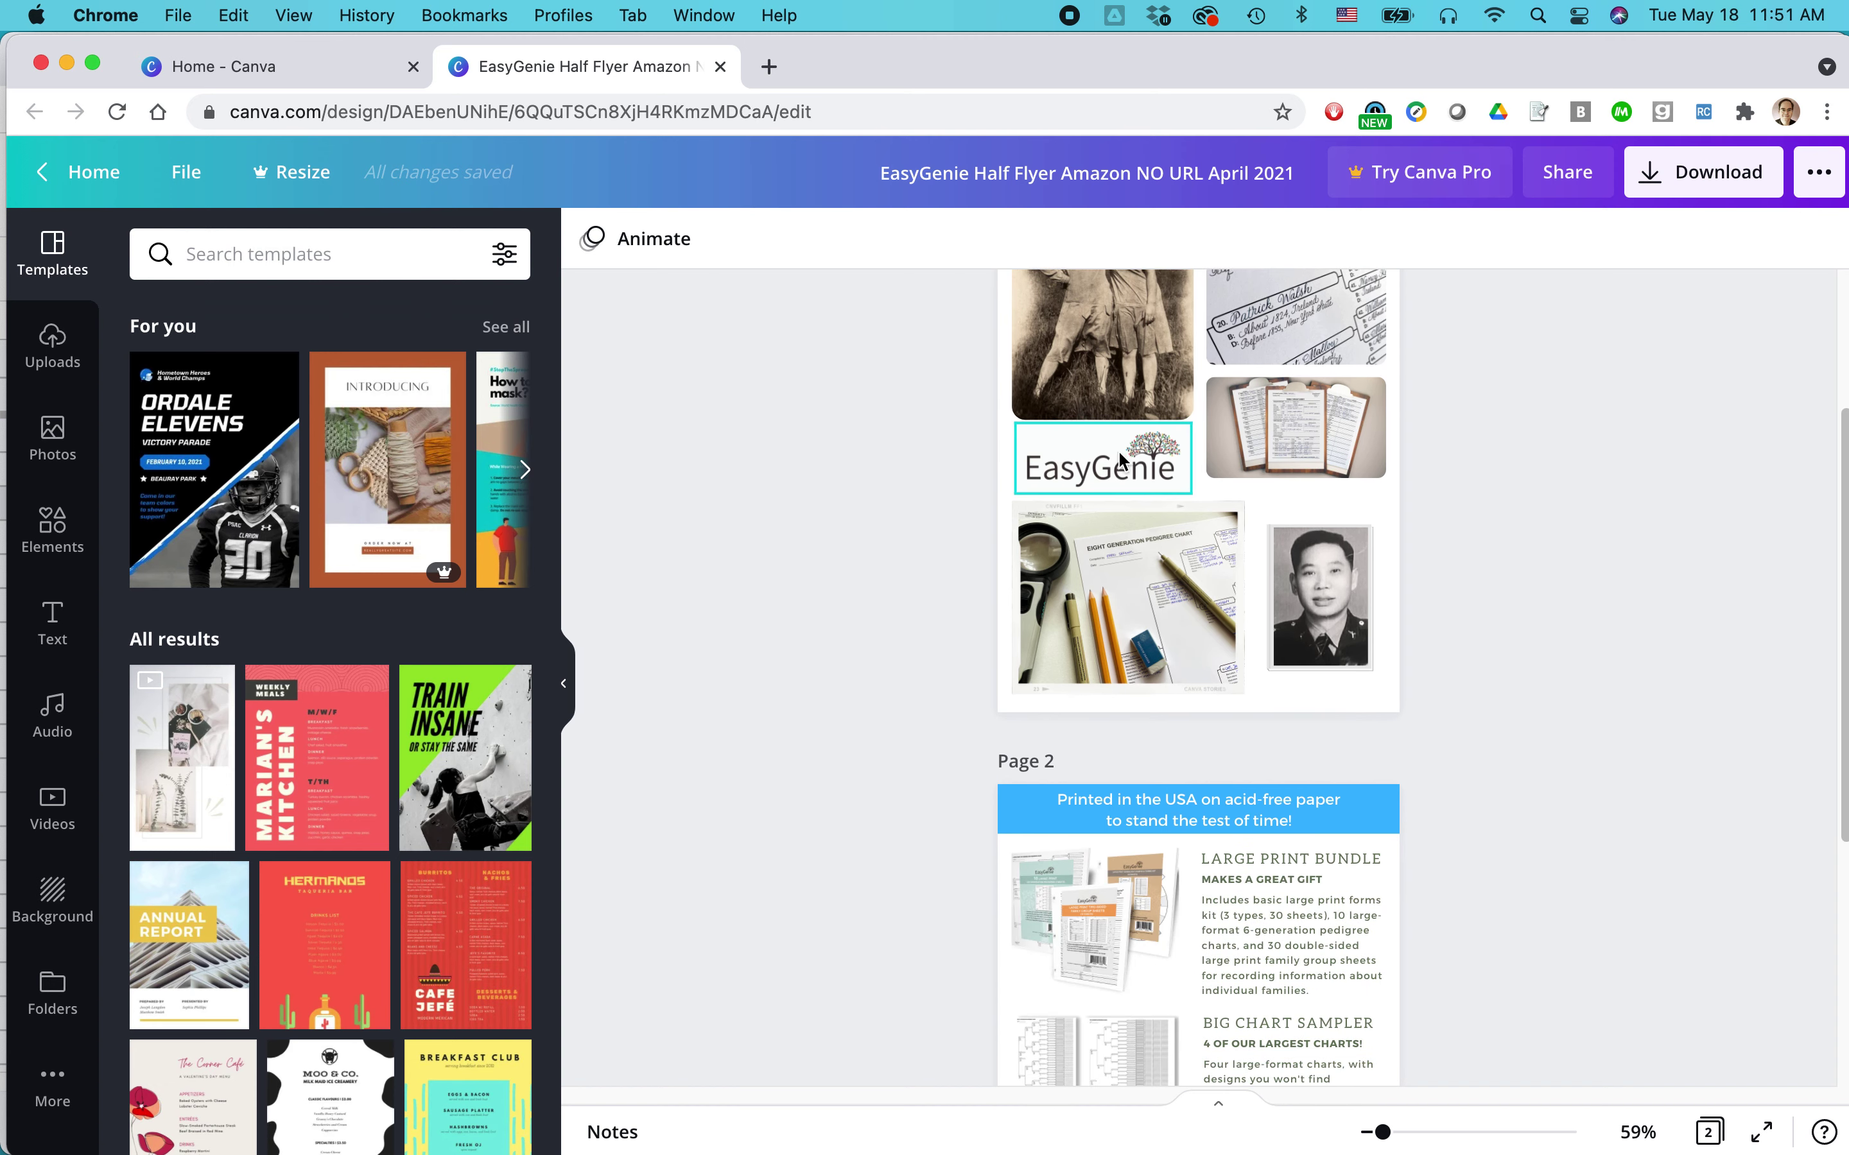
scroll(854, 607, "down", 8)
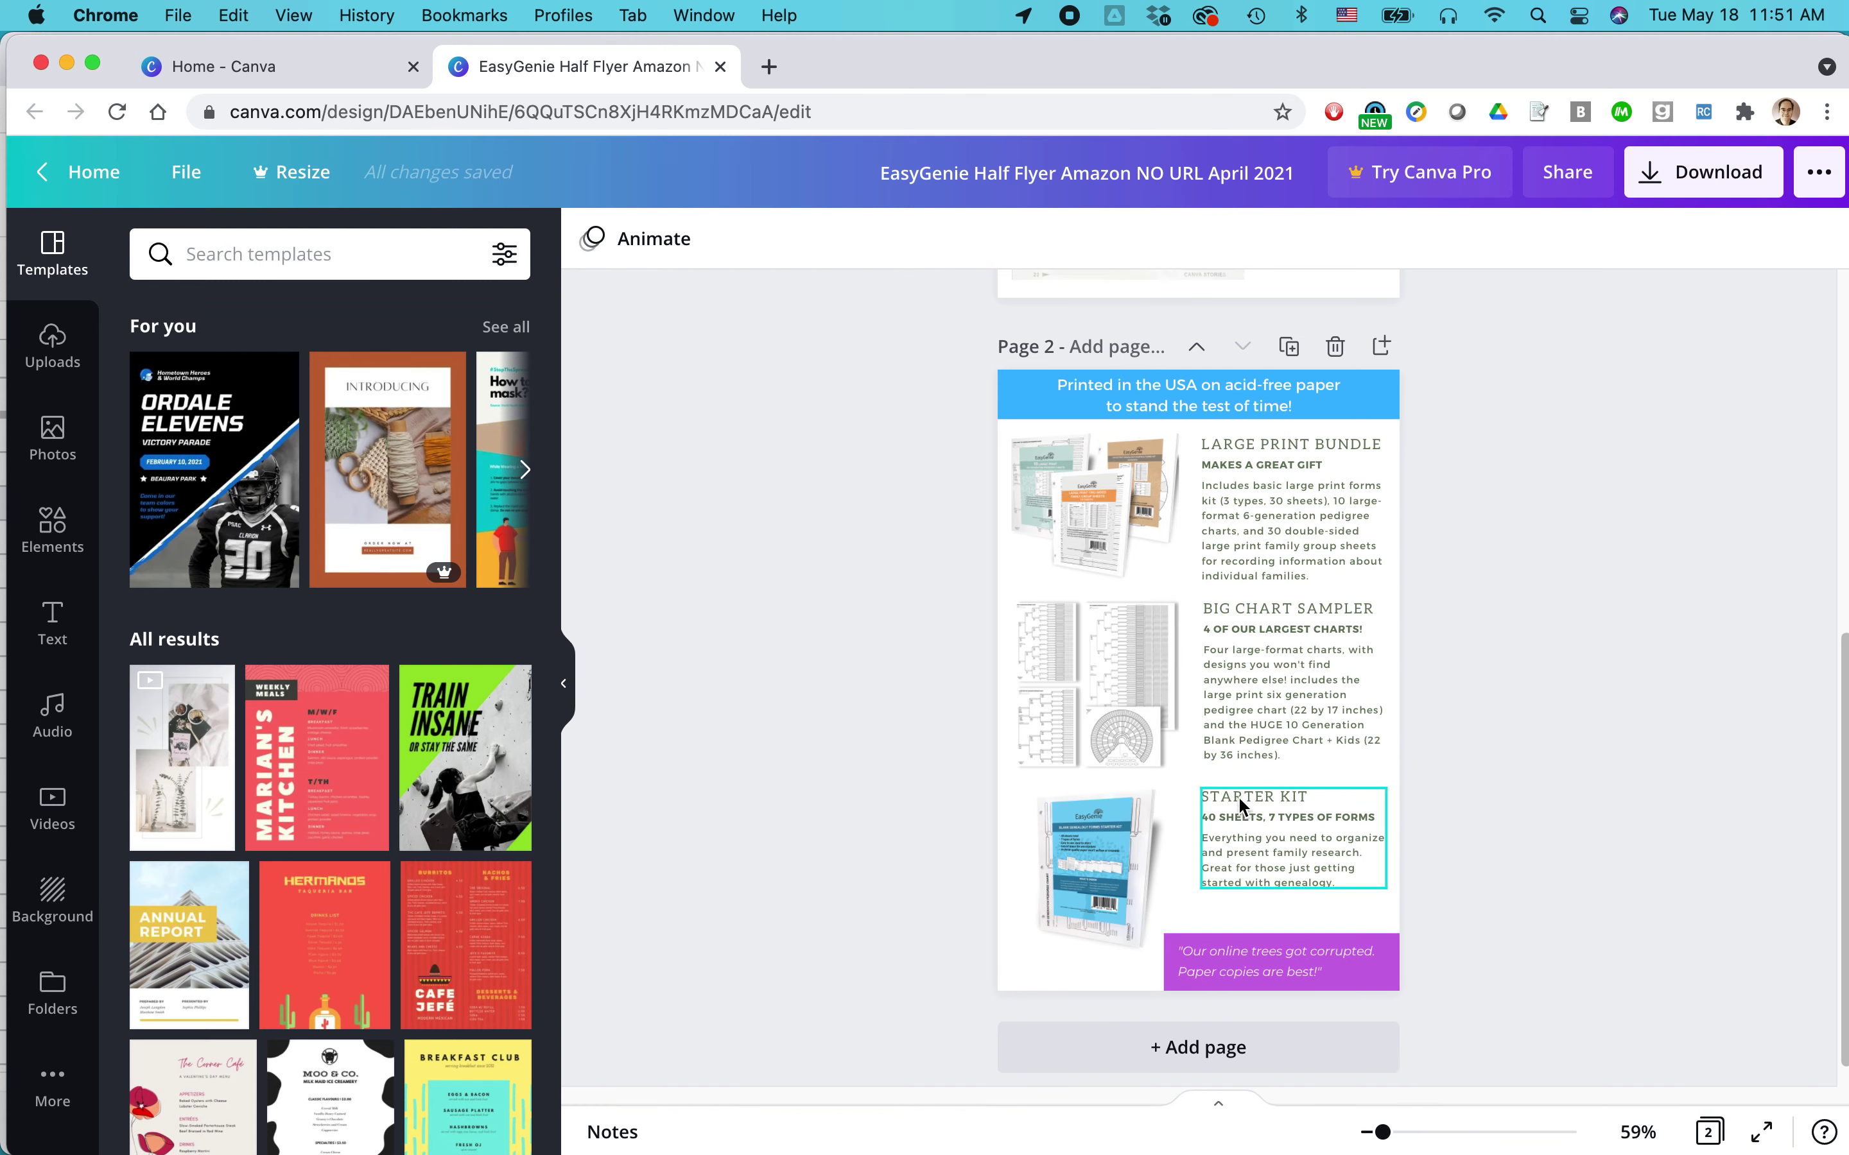
scroll(1238, 795, "up", 12)
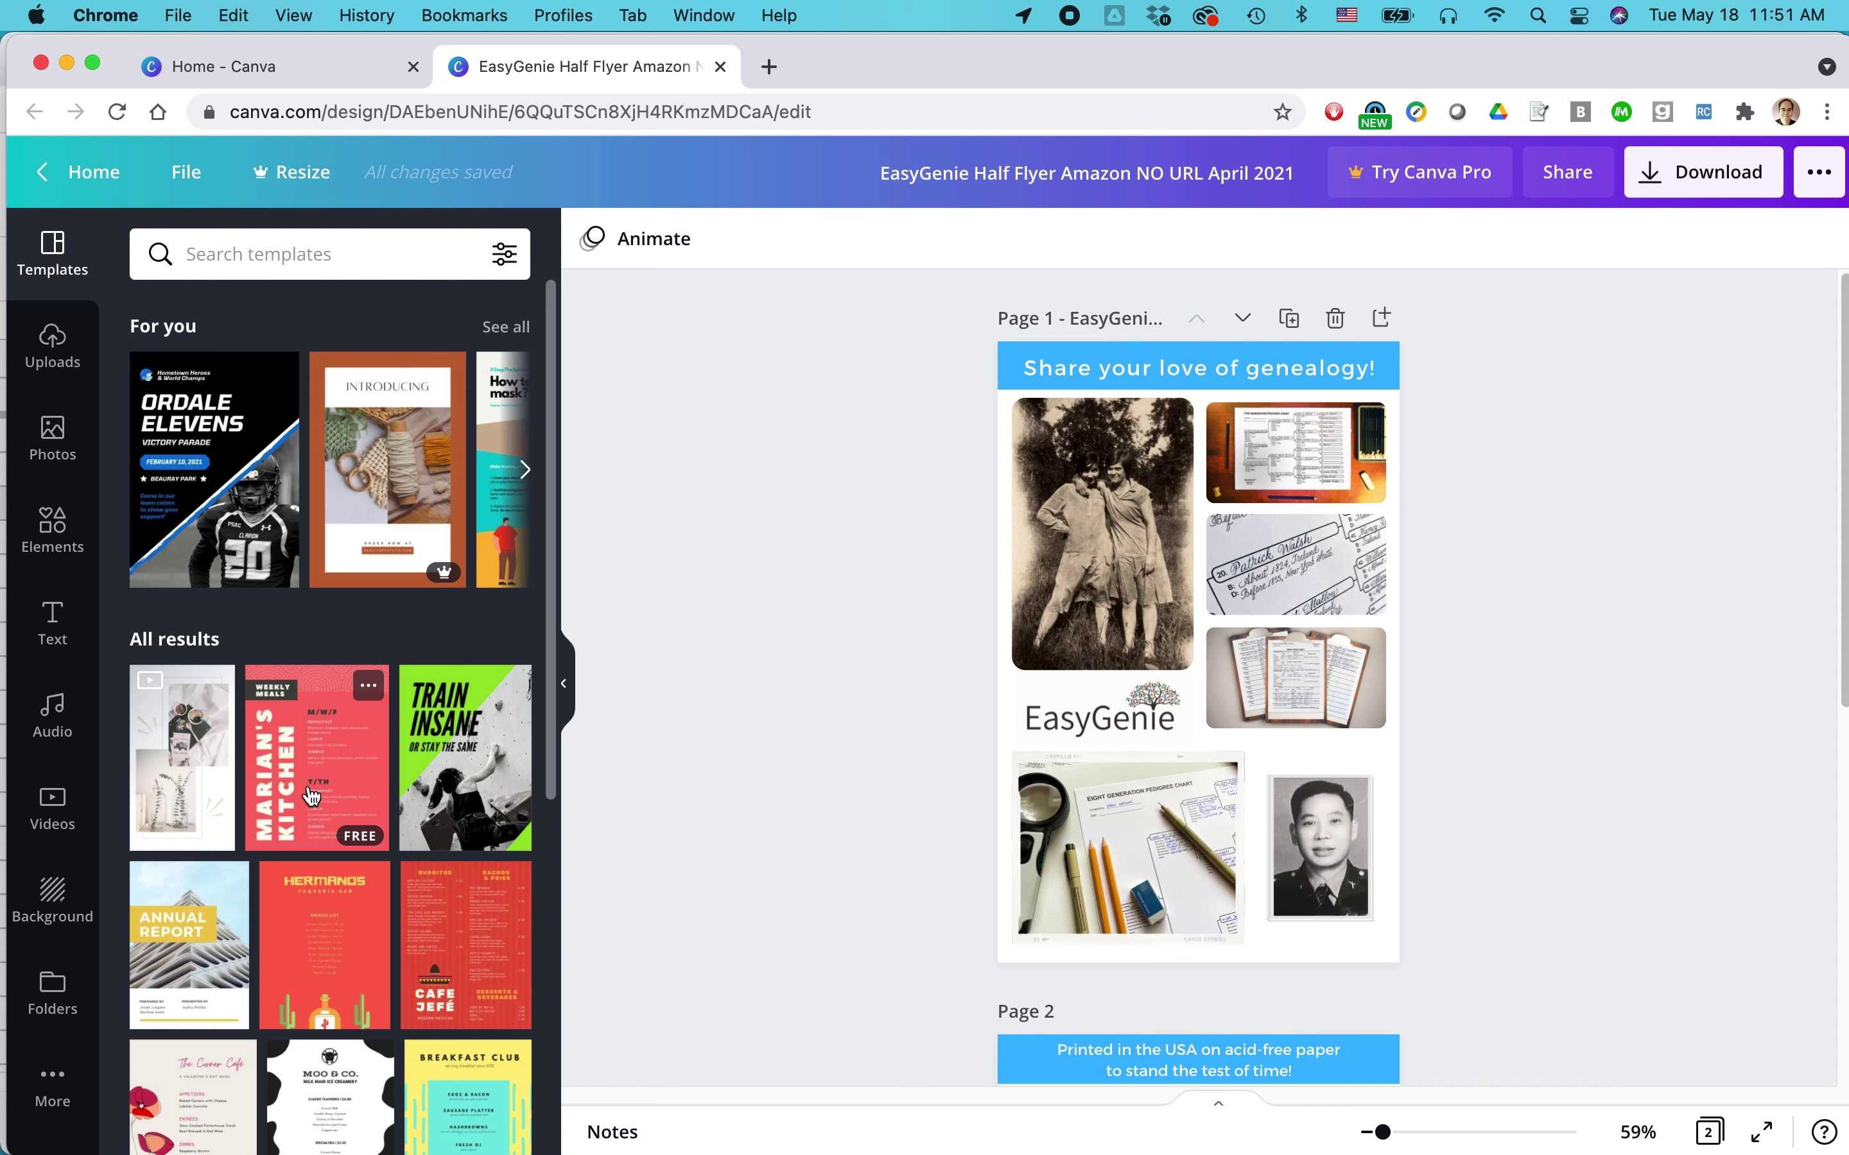
Return to the Canva home page and open the marketing flyer templates.
left_click(302, 80)
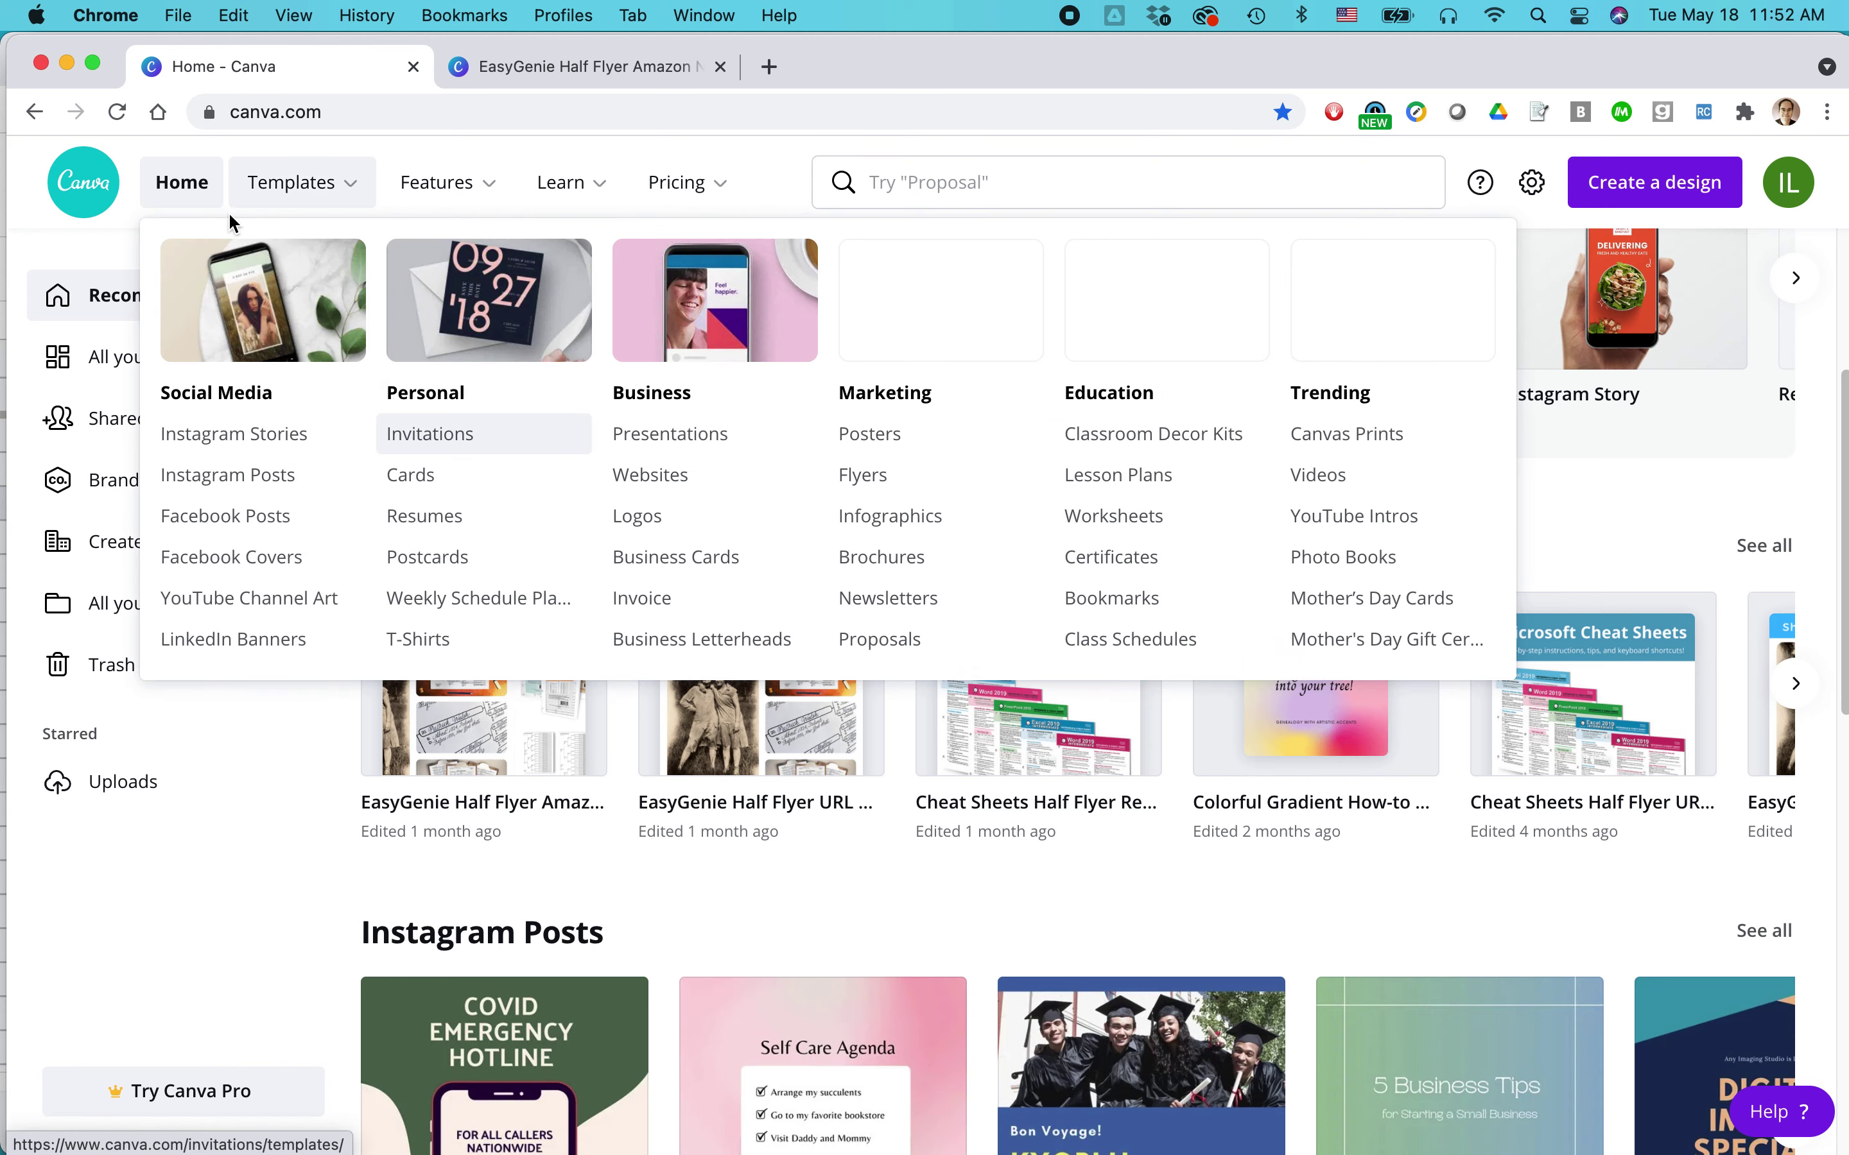
mouse_move(363, 190)
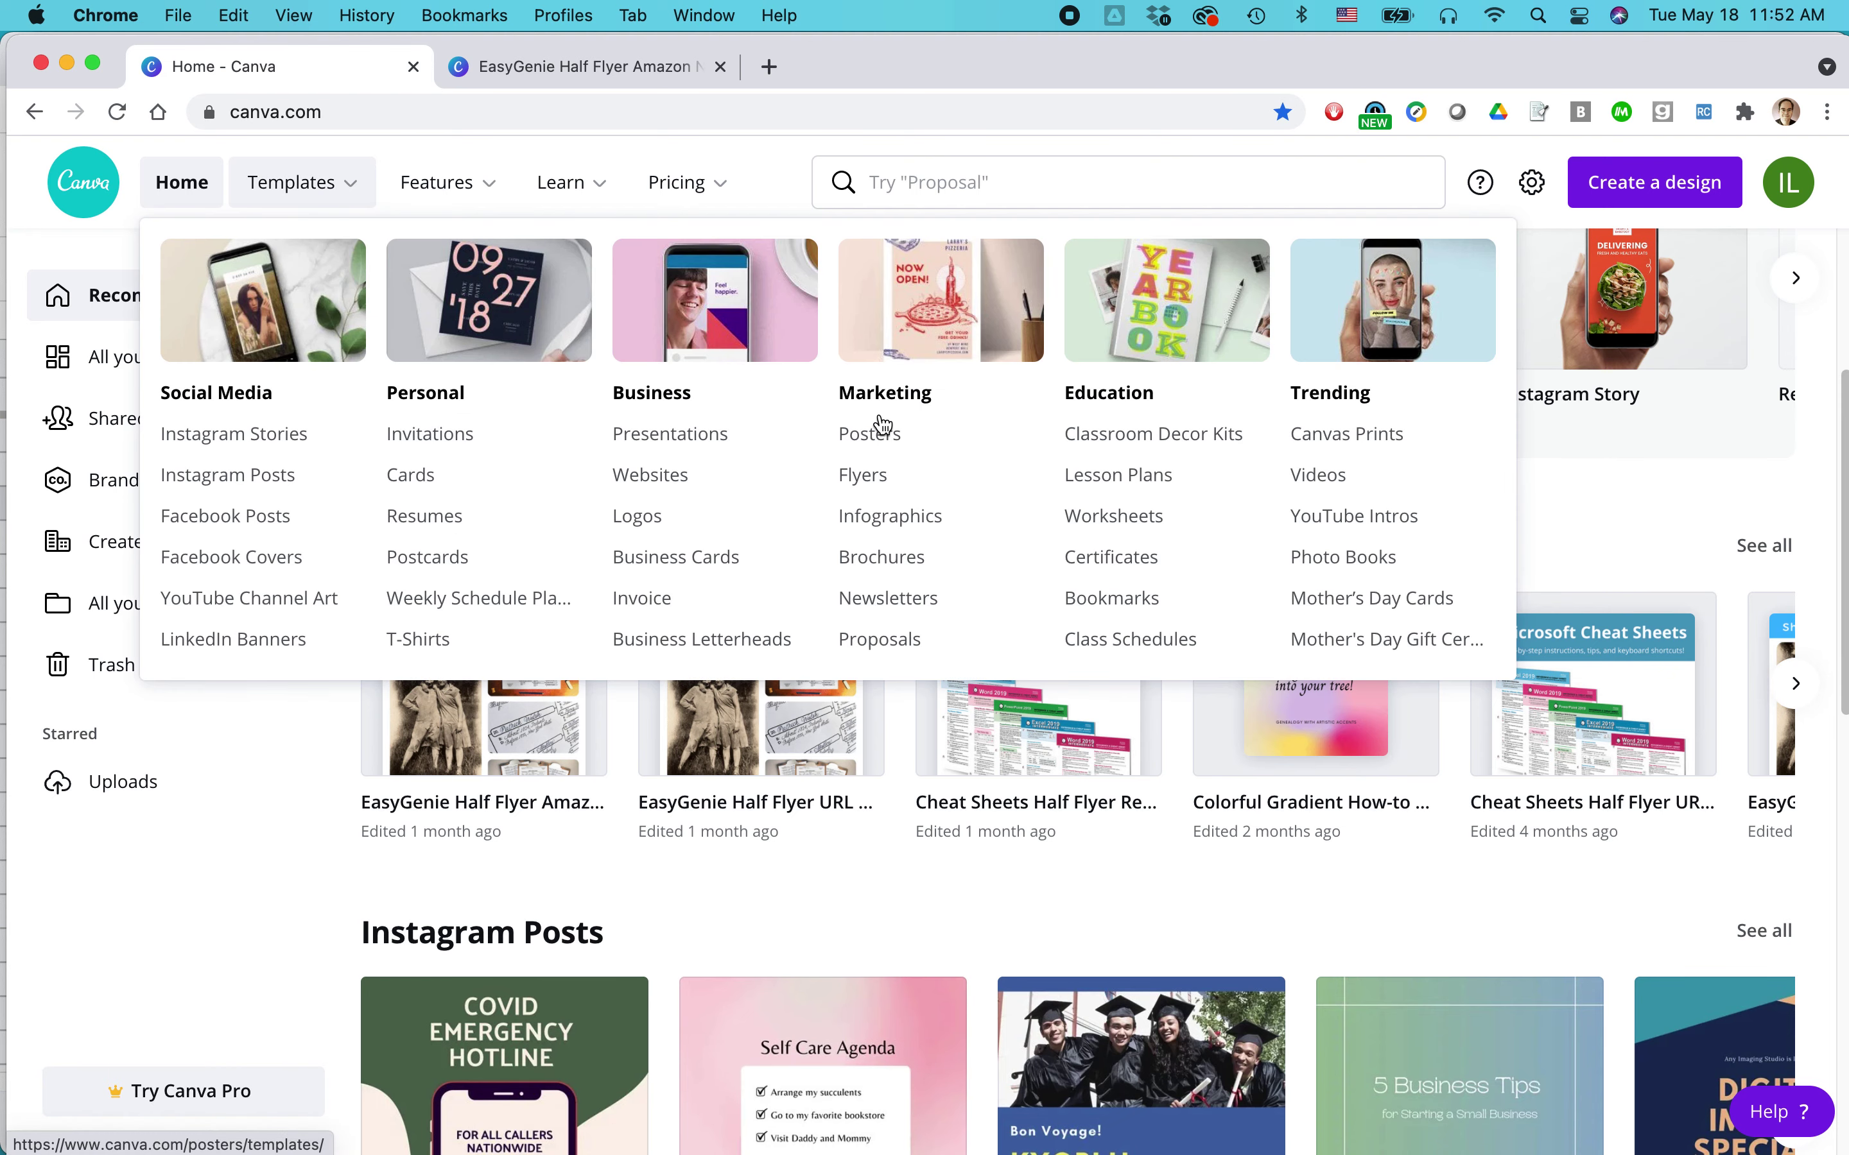
left_click(875, 482)
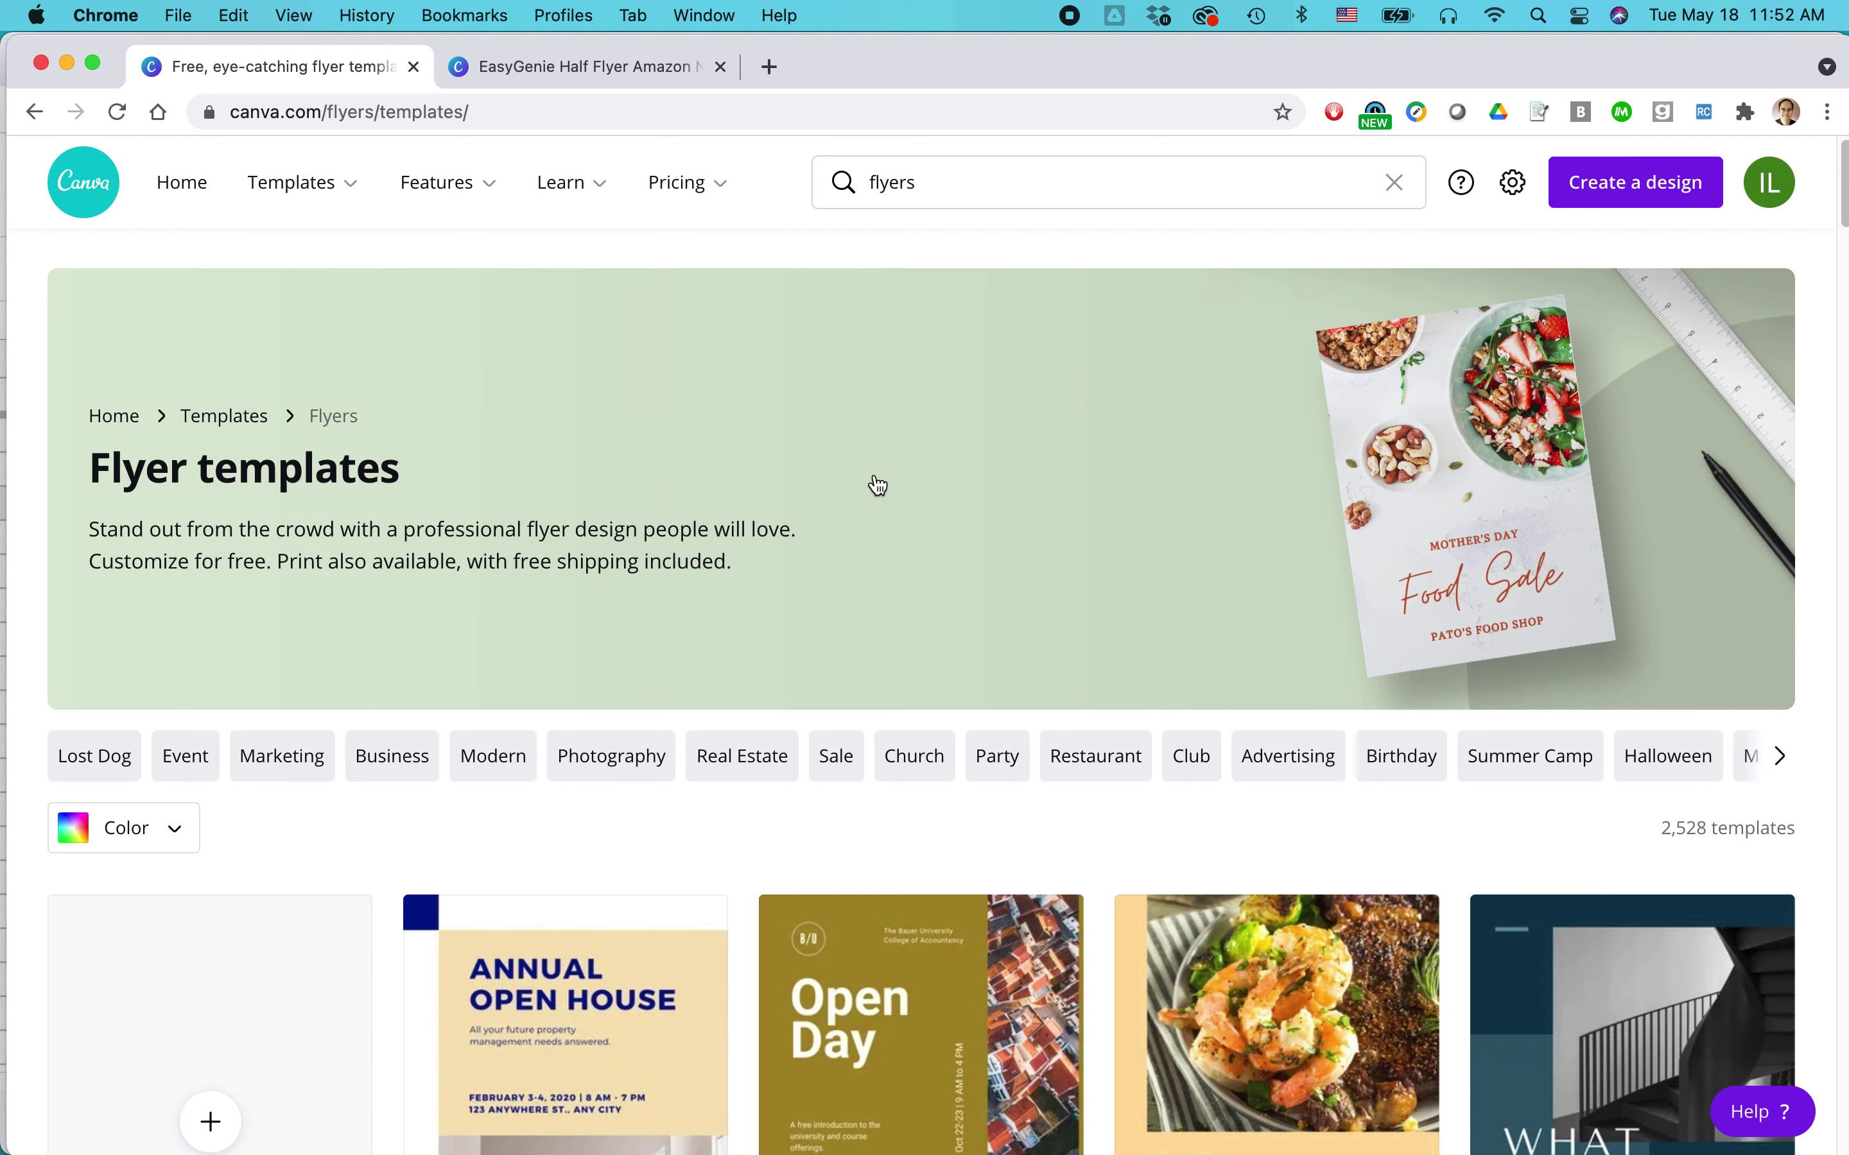
Browse the flyer template gallery for a suitable layout.
scroll(878, 485, "down", 1)
scroll(877, 485, "down", 10)
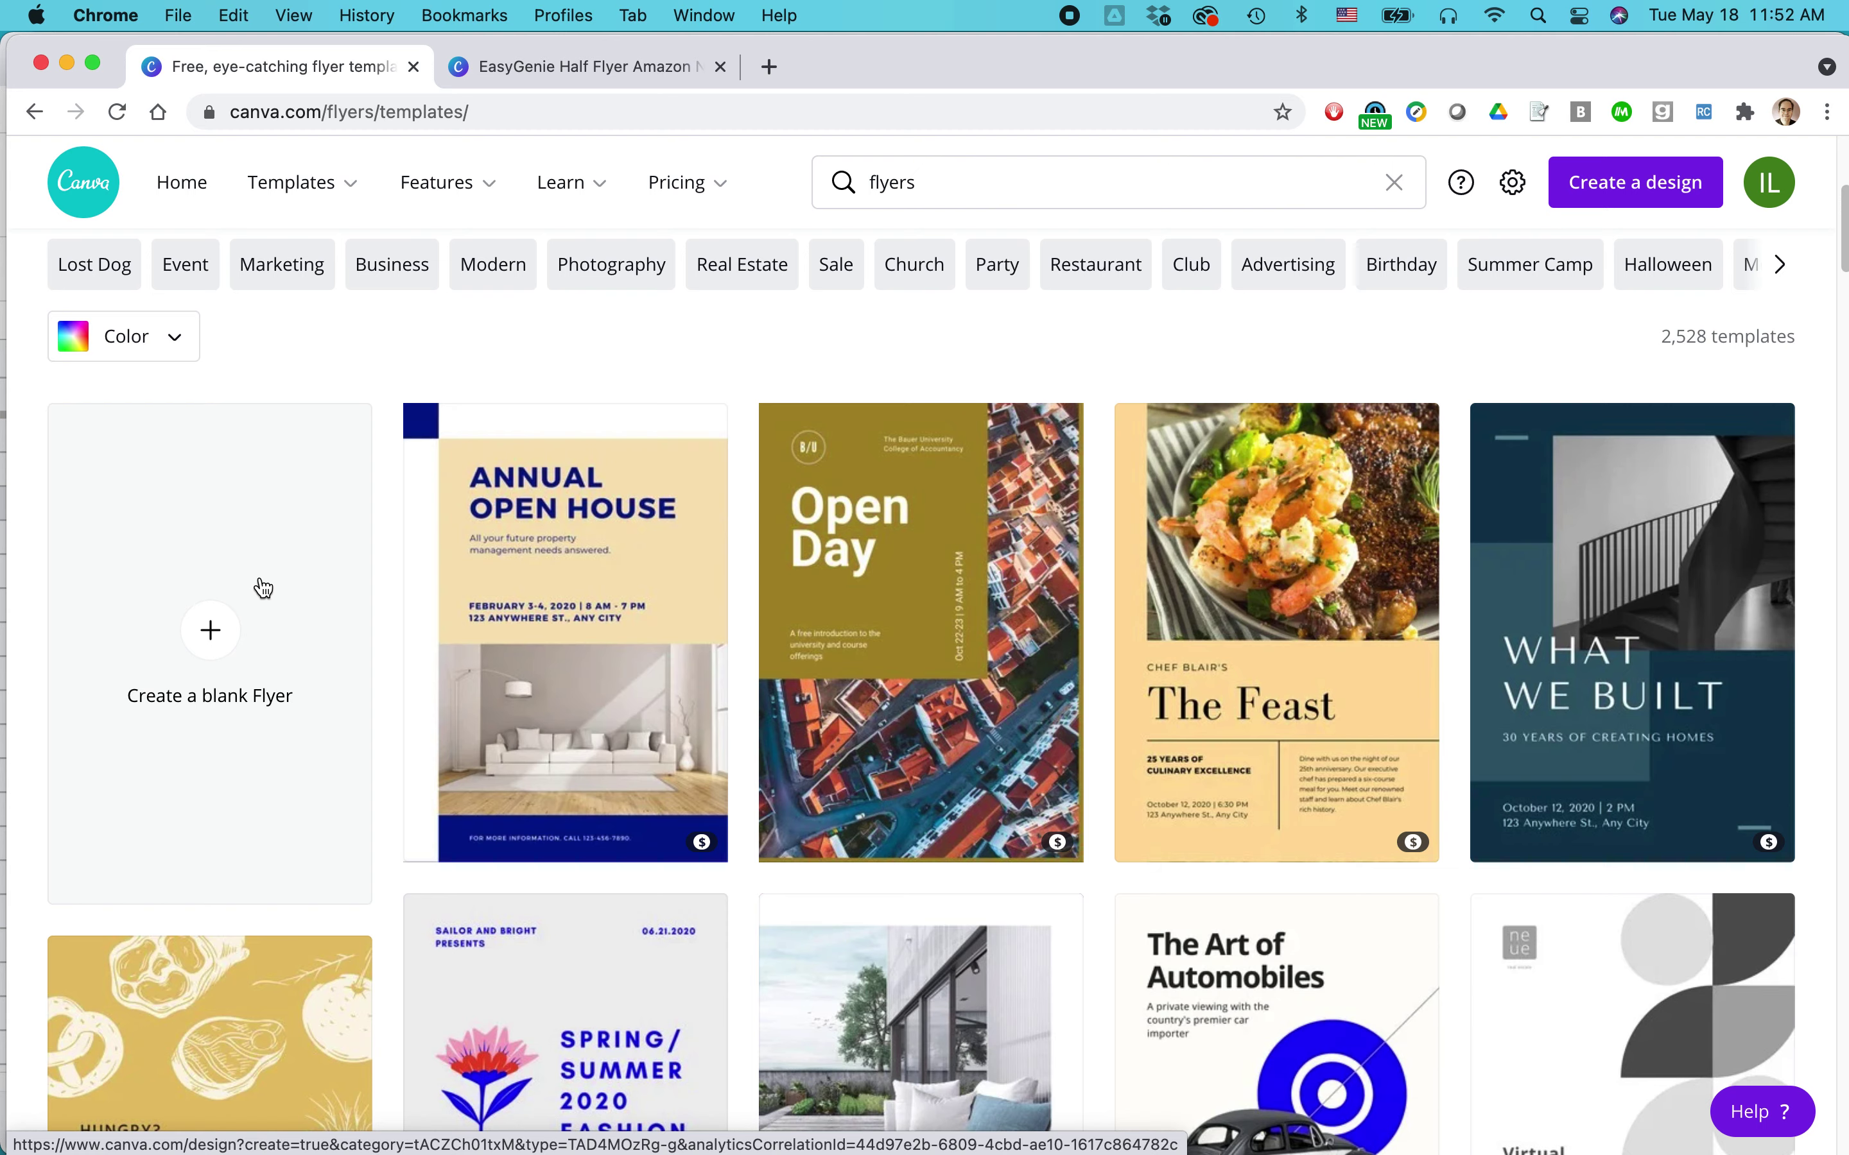
scroll(262, 586, "down", 10)
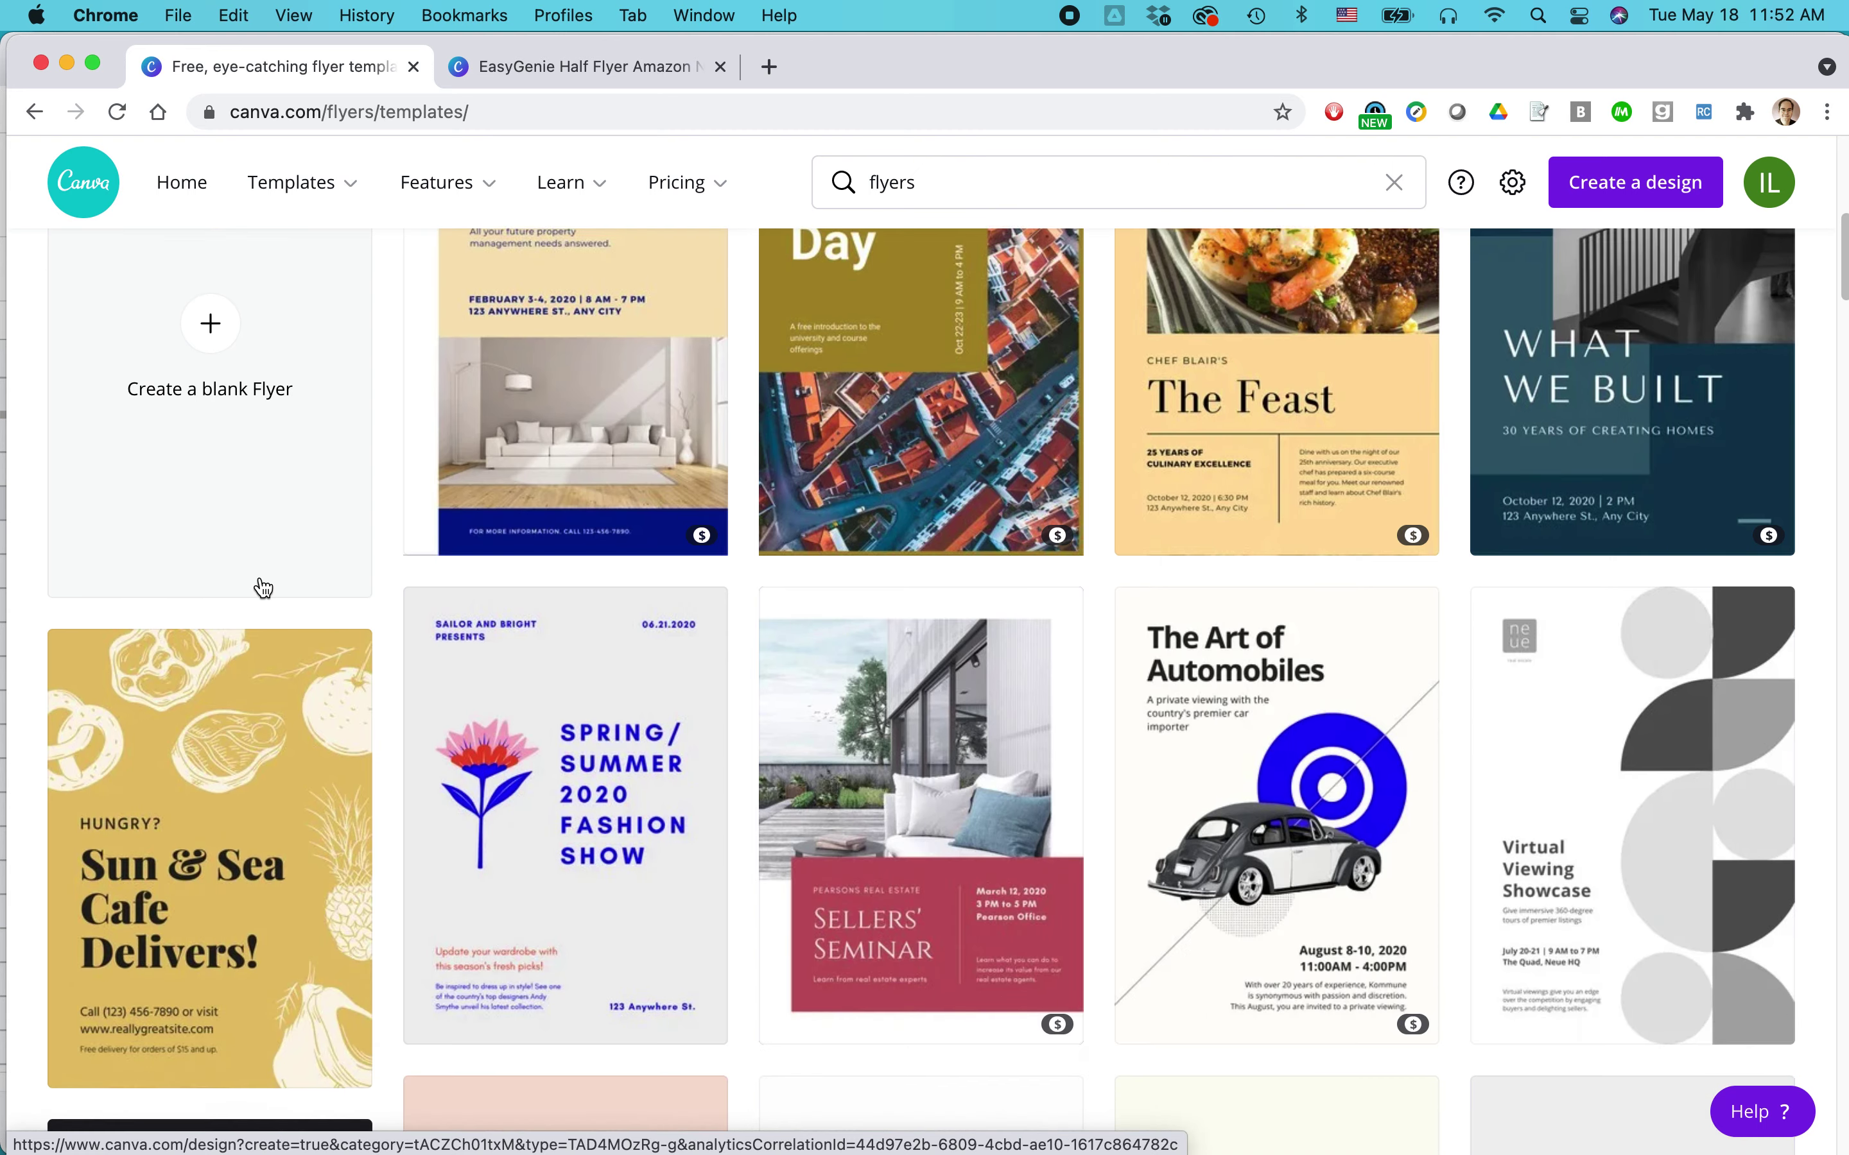
scroll(263, 586, "down", 9)
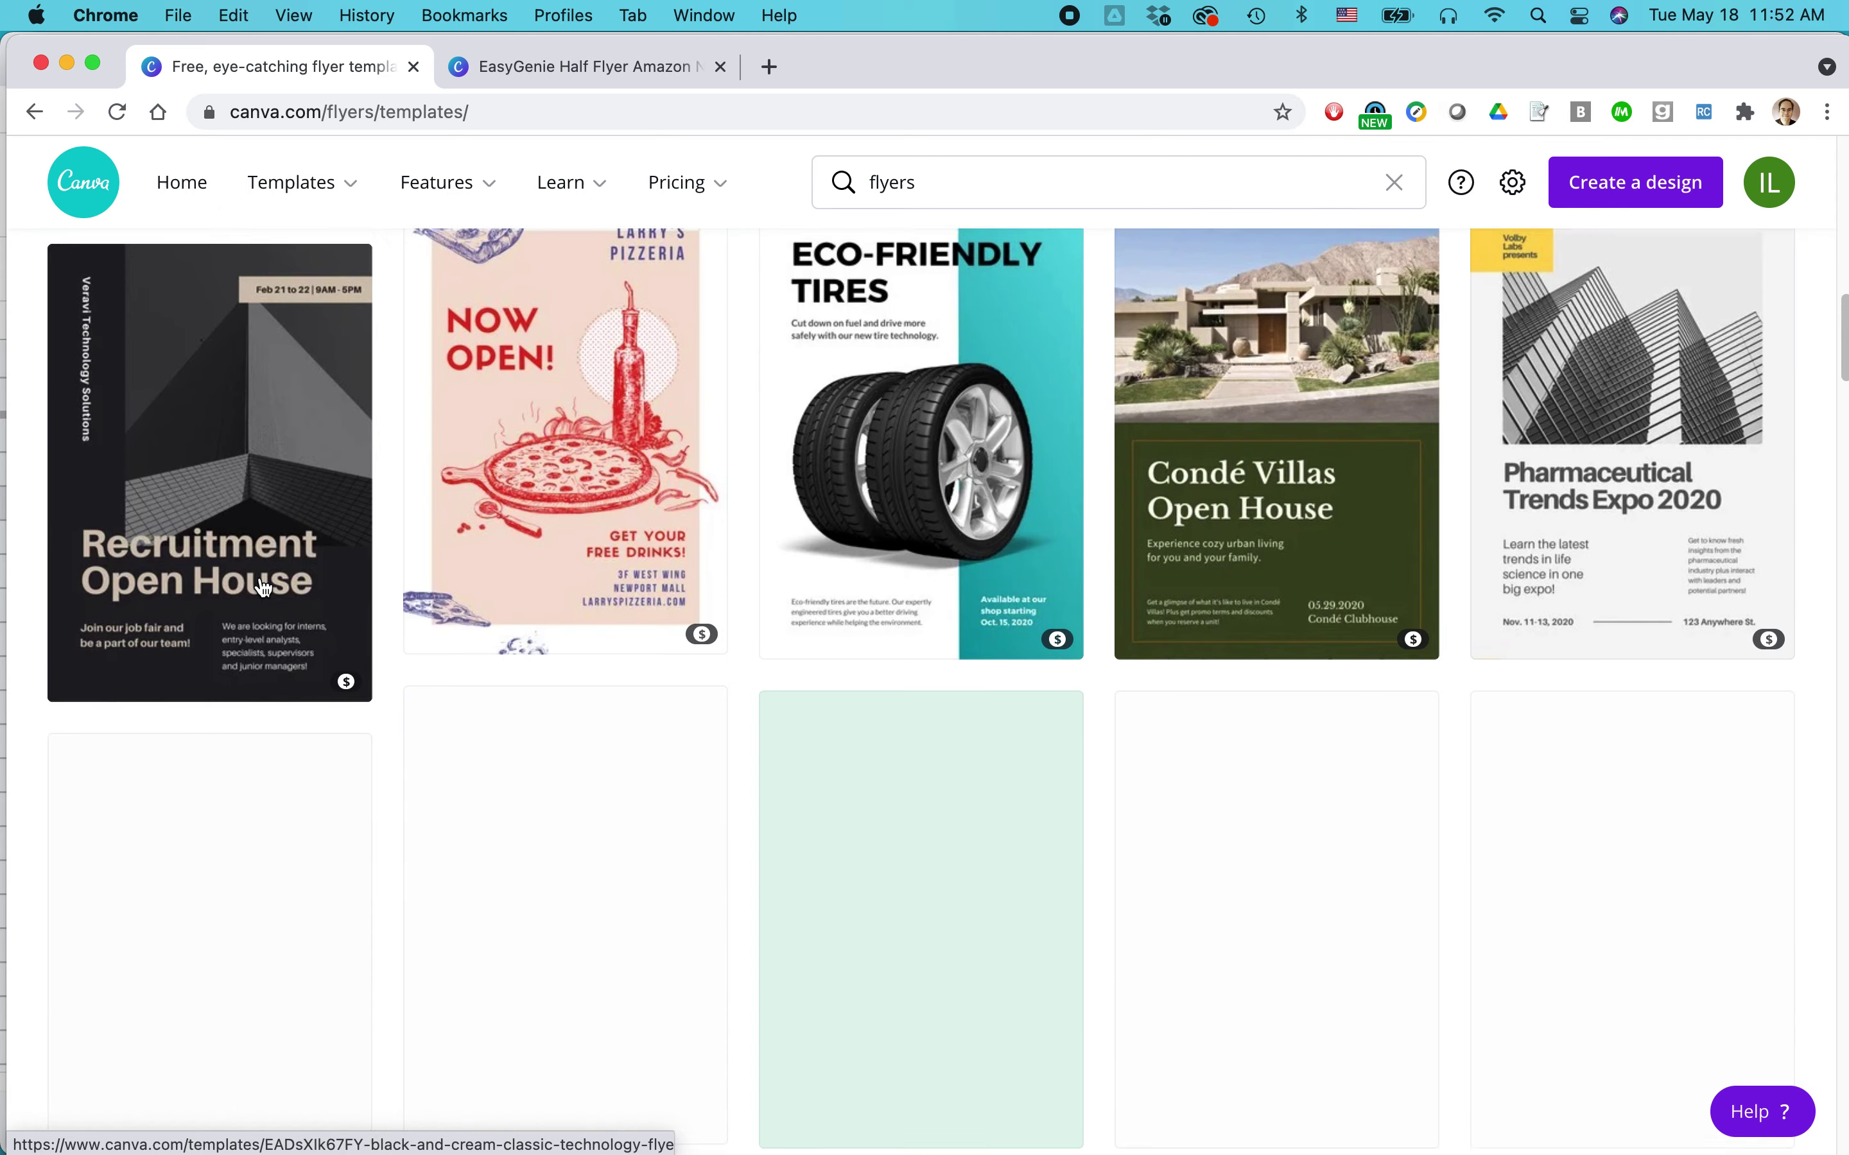
scroll(256, 586, "down", 1)
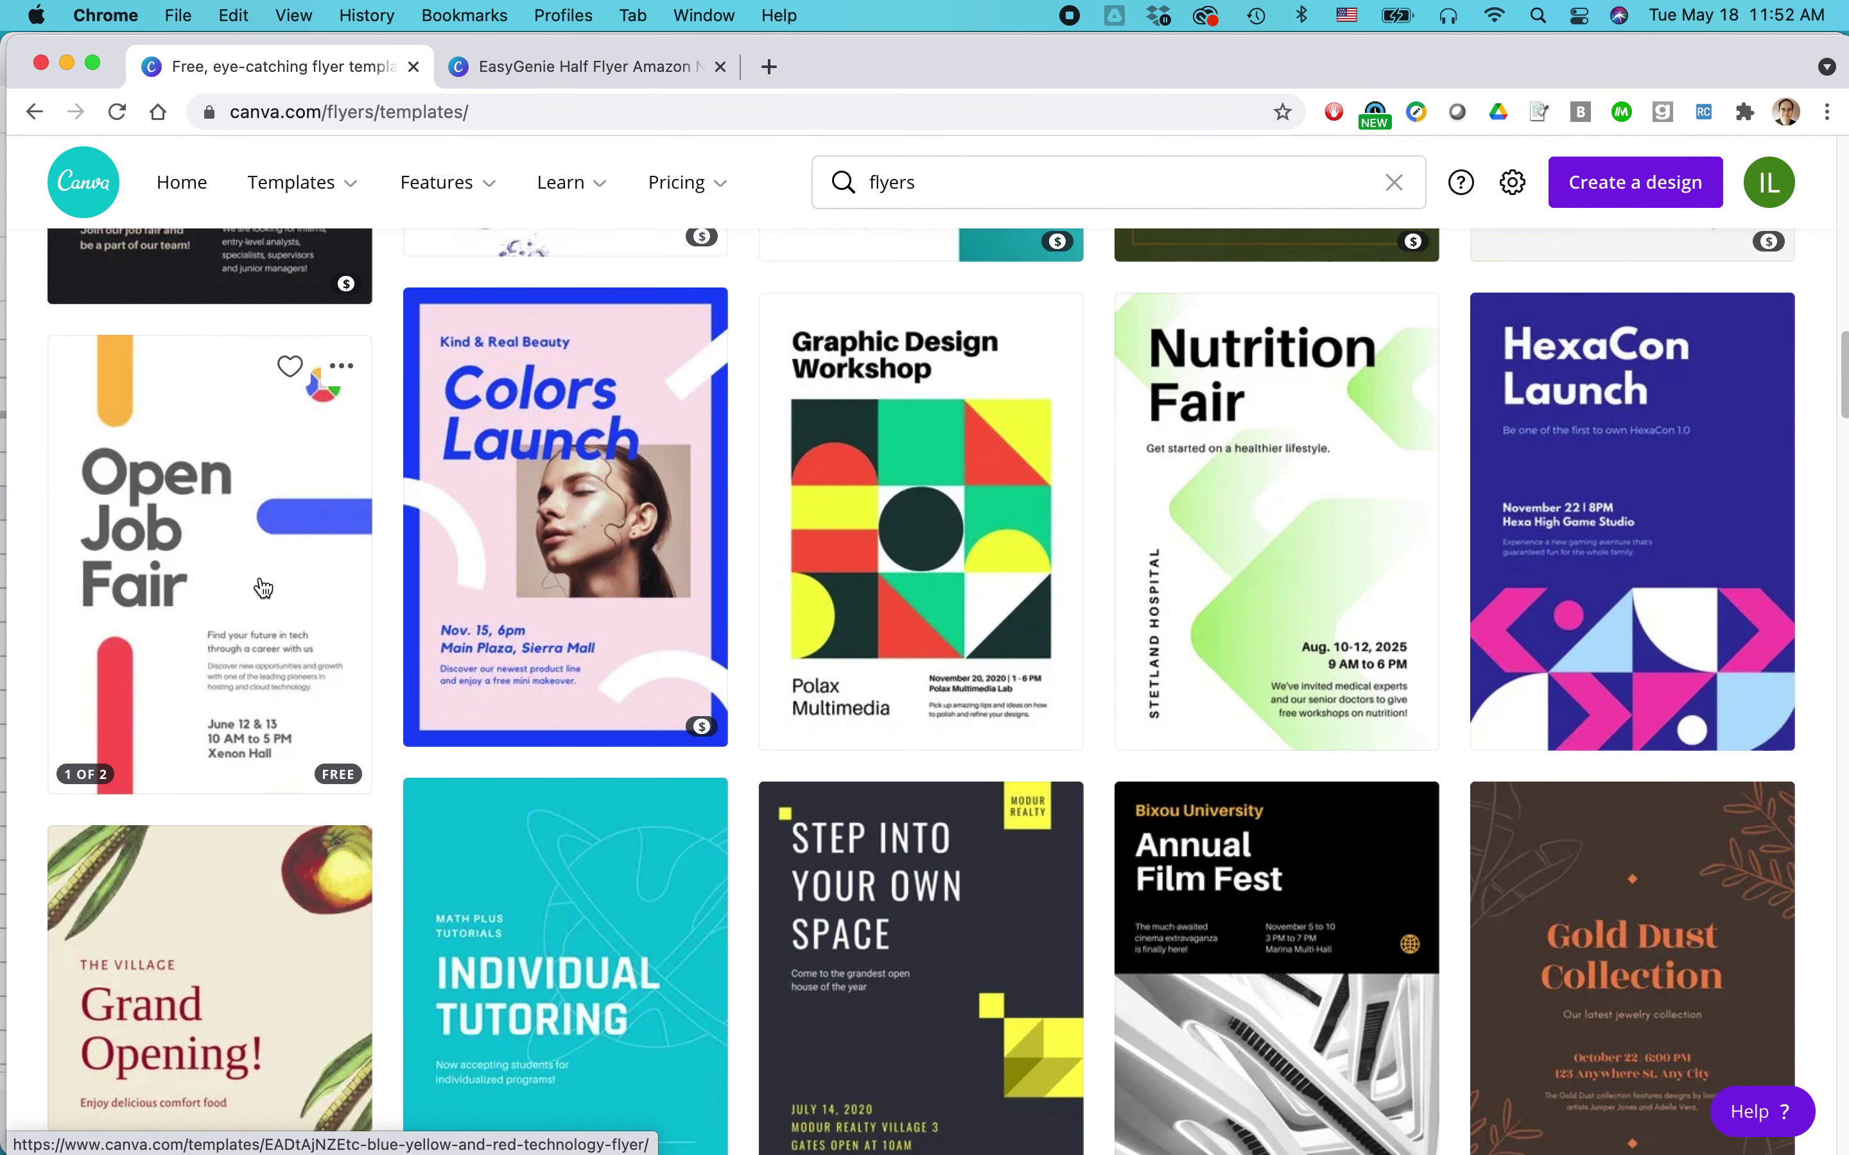
scroll(266, 738, "down", 13)
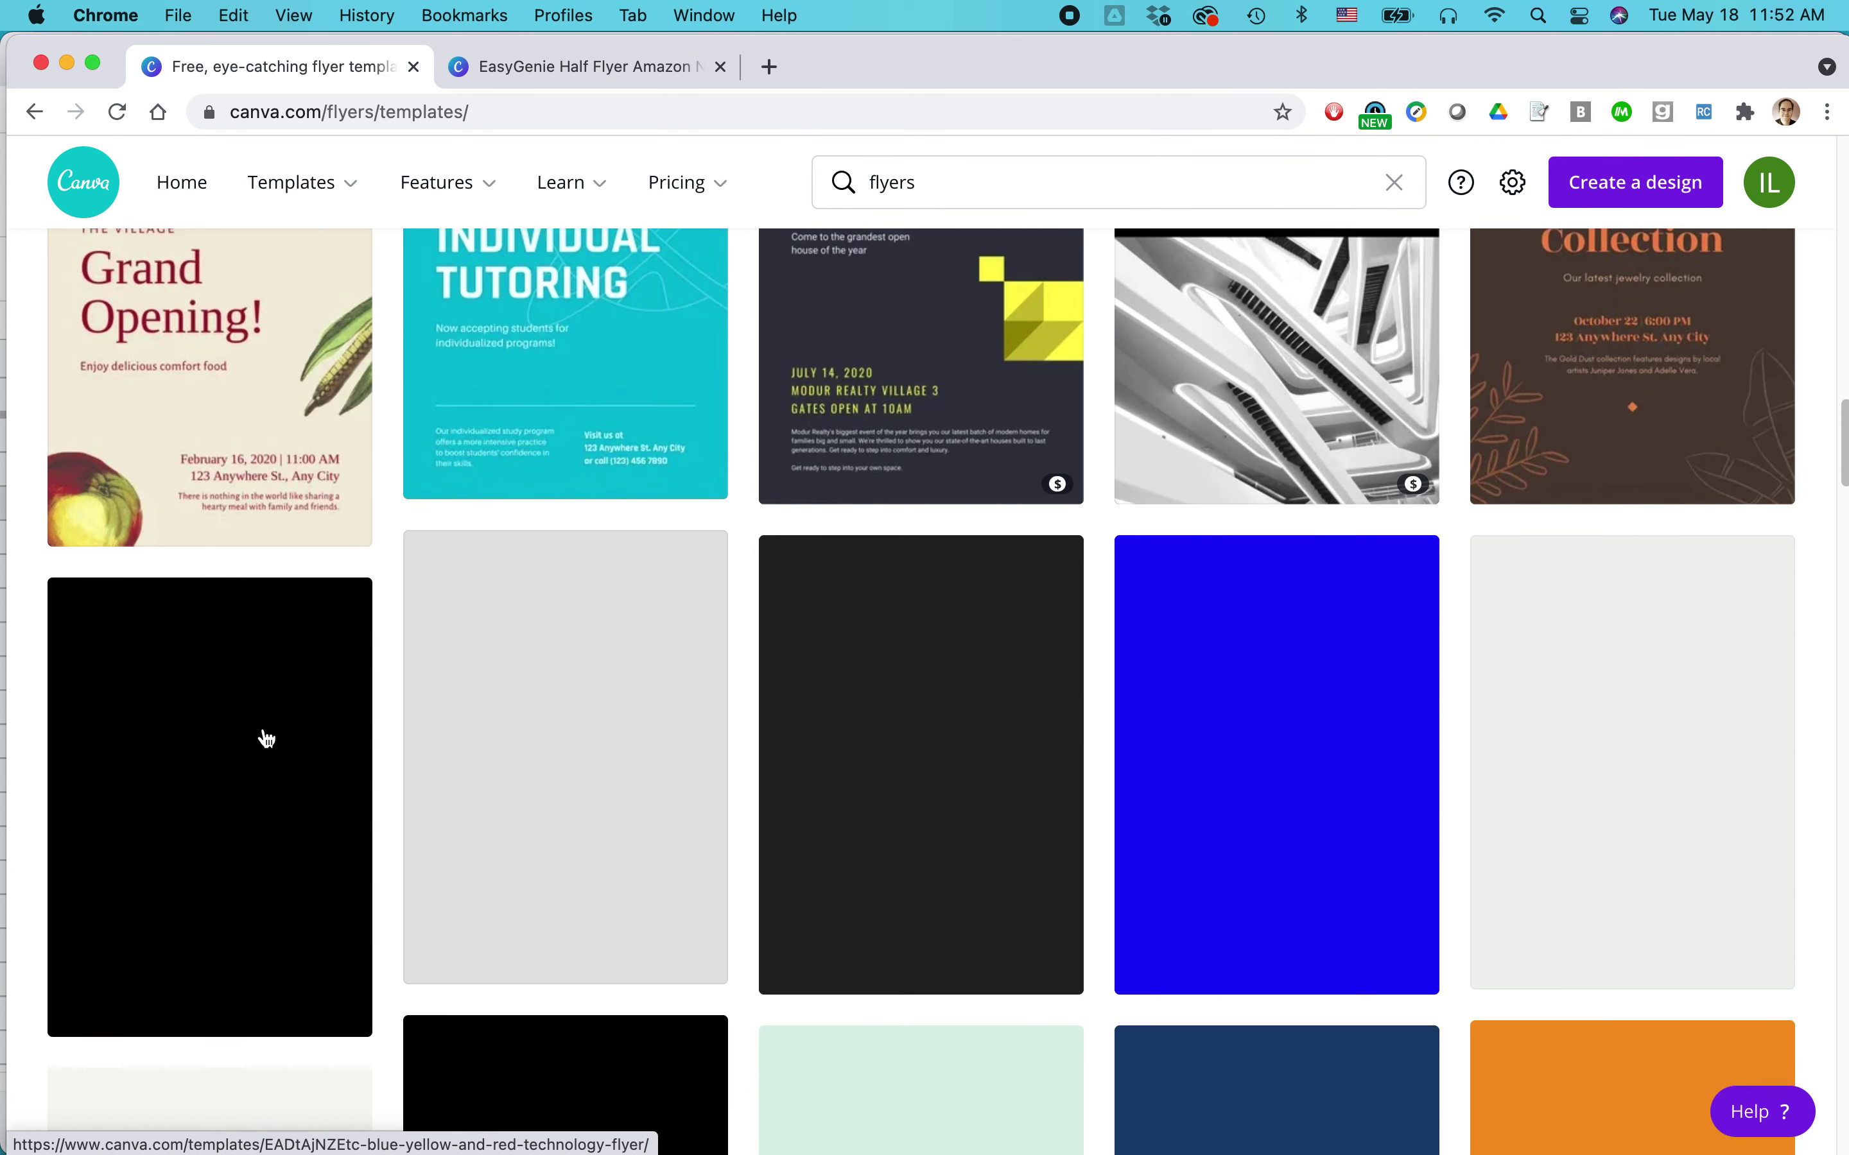
scroll(266, 738, "down", 4)
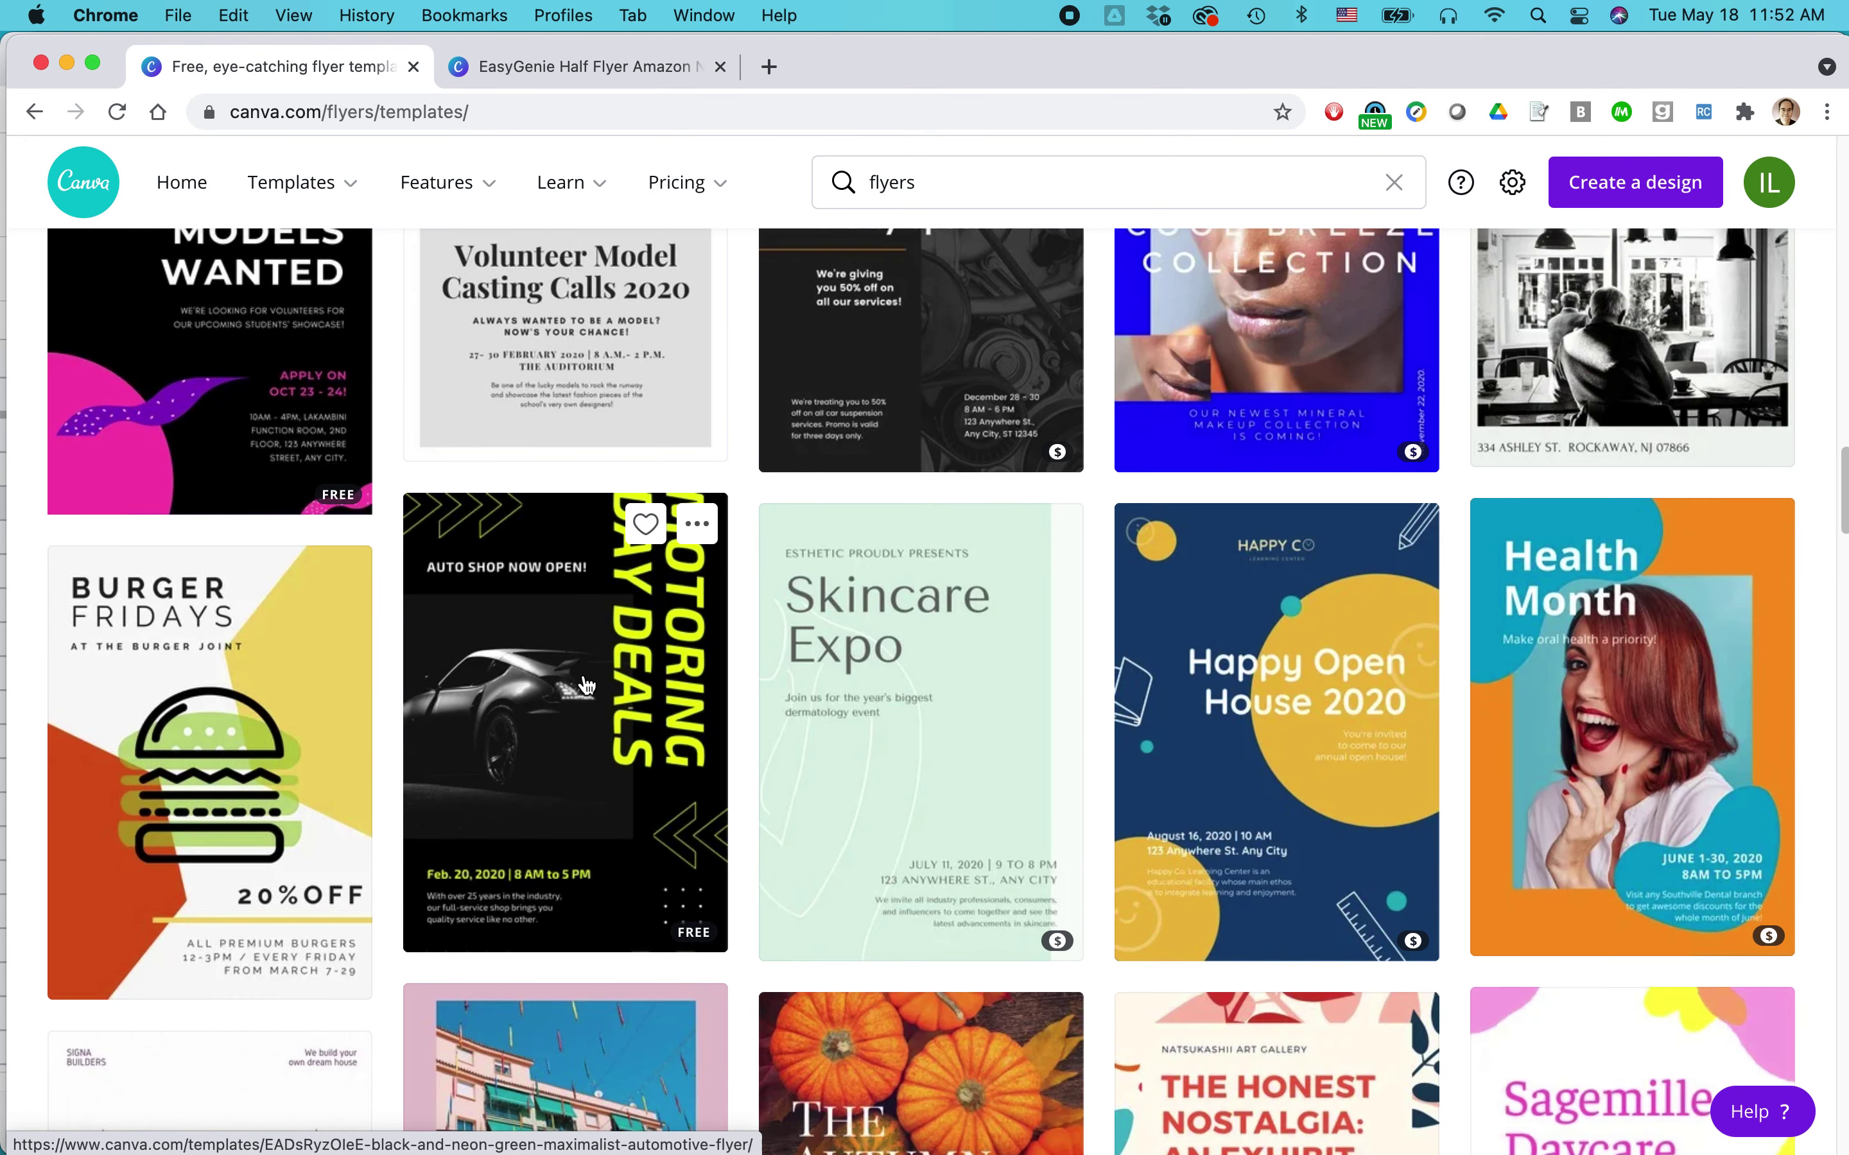
scroll(297, 681, "down", 5)
scroll(298, 681, "down", 8)
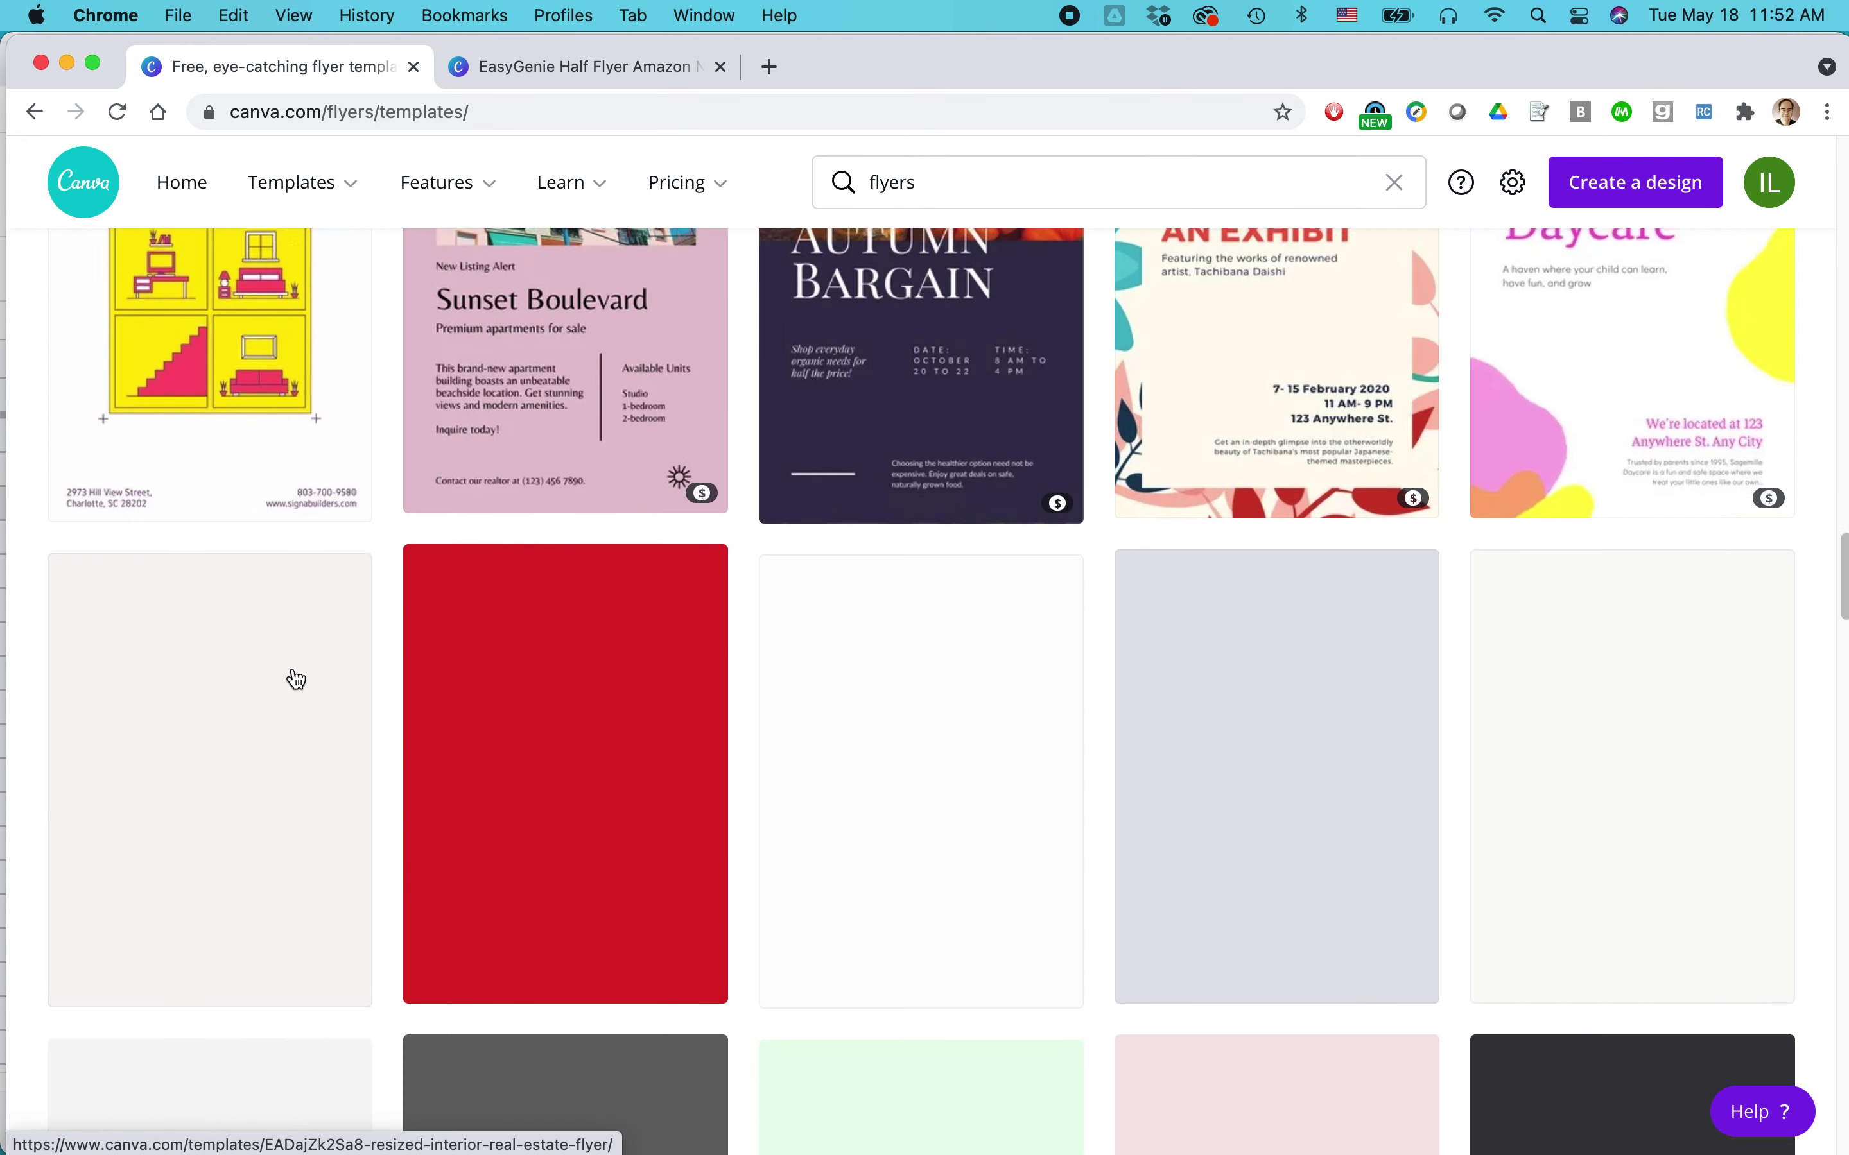
scroll(560, 743, "down", 8)
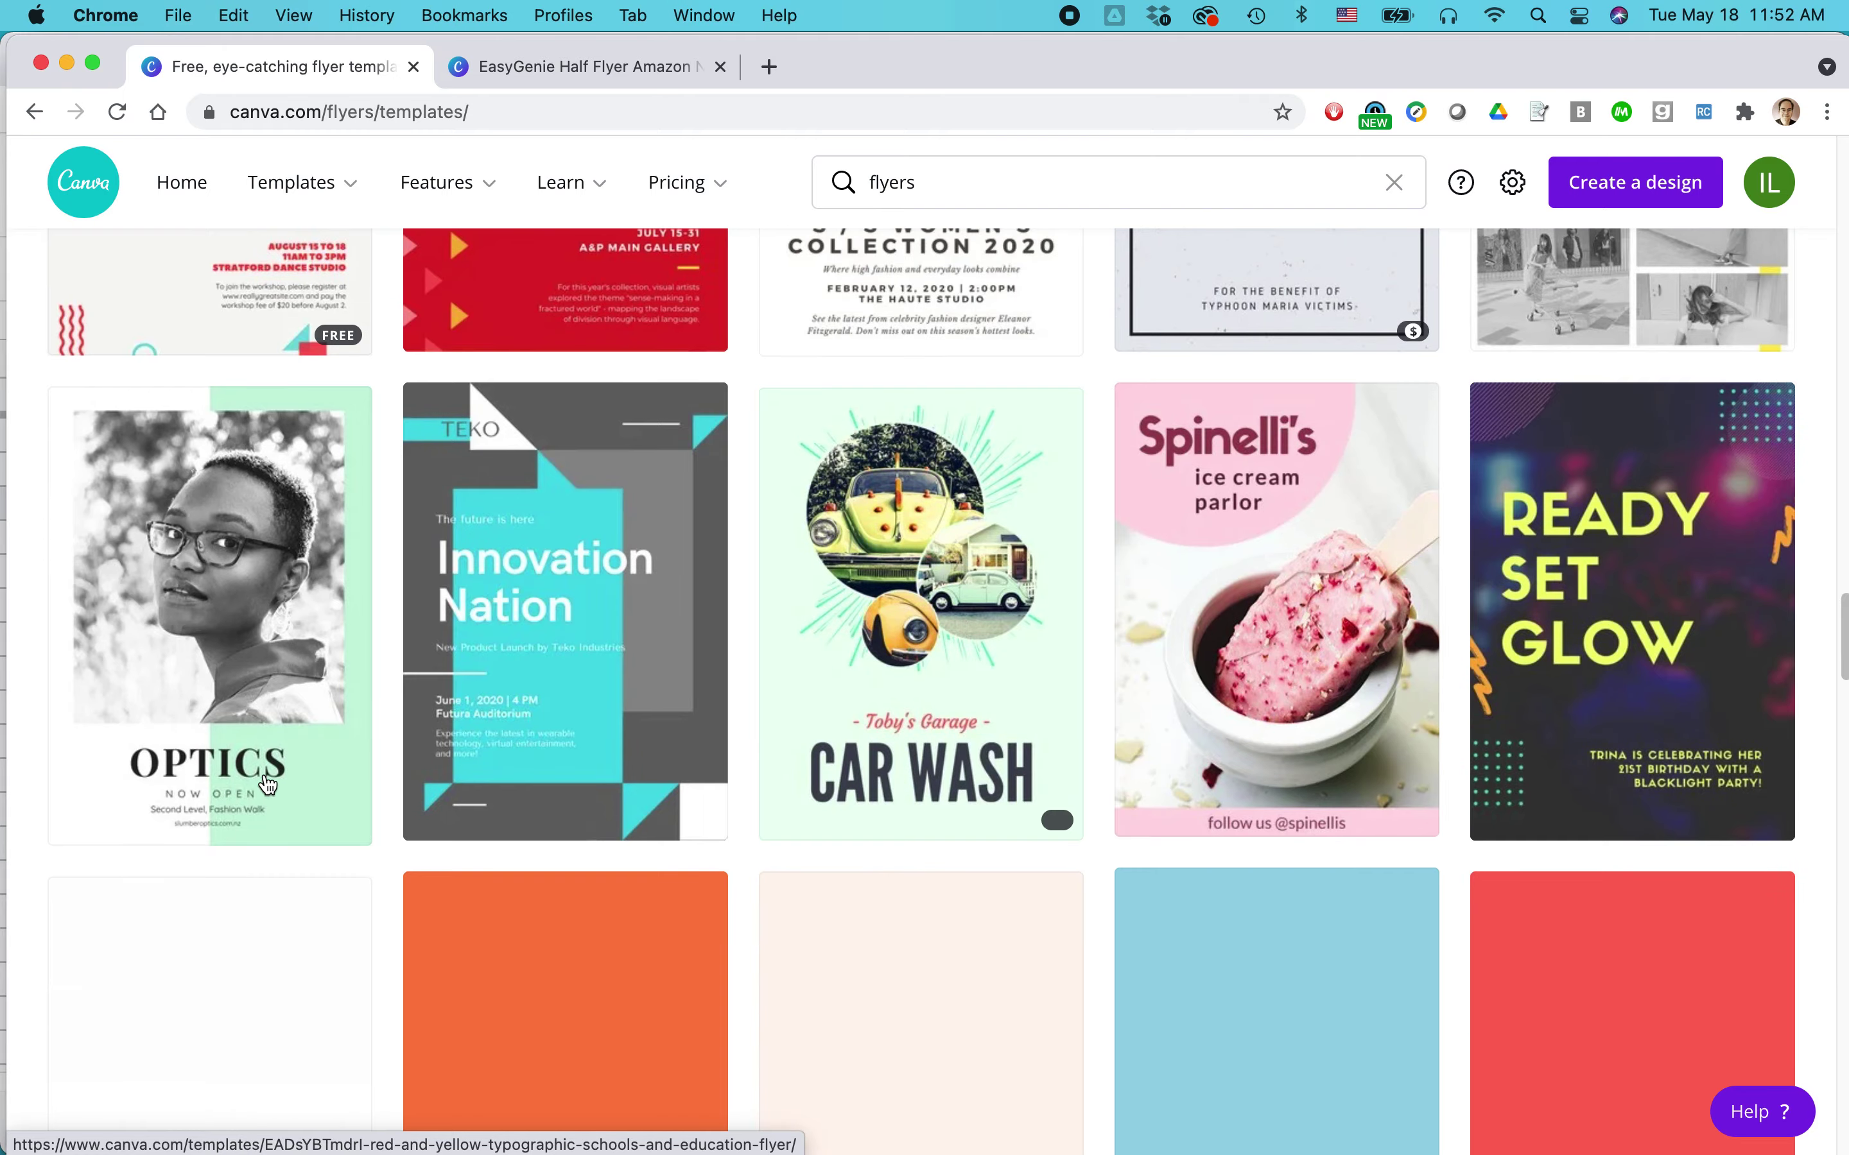
Open the Optics template, highlight its format and size line, and start a new design from it.
left_click(298, 742)
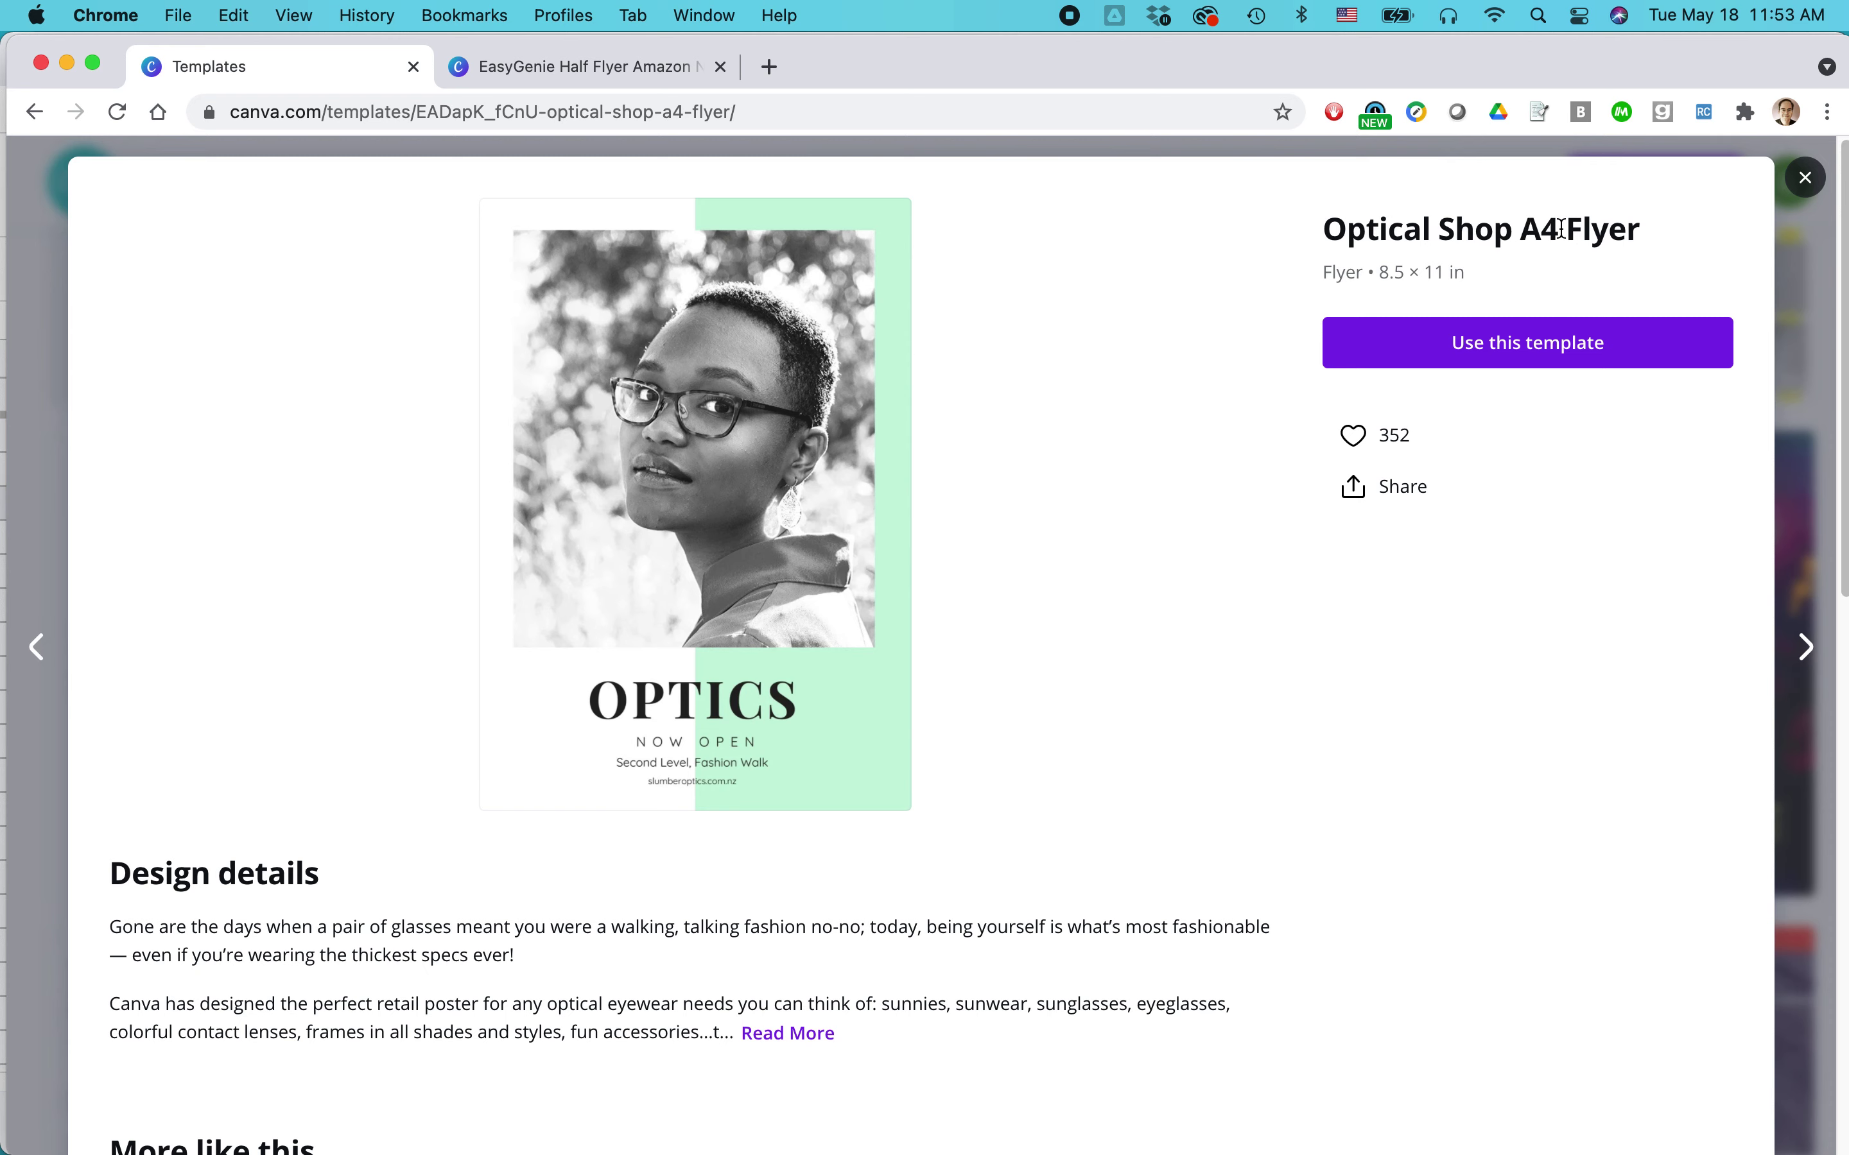
triple_click(1375, 271)
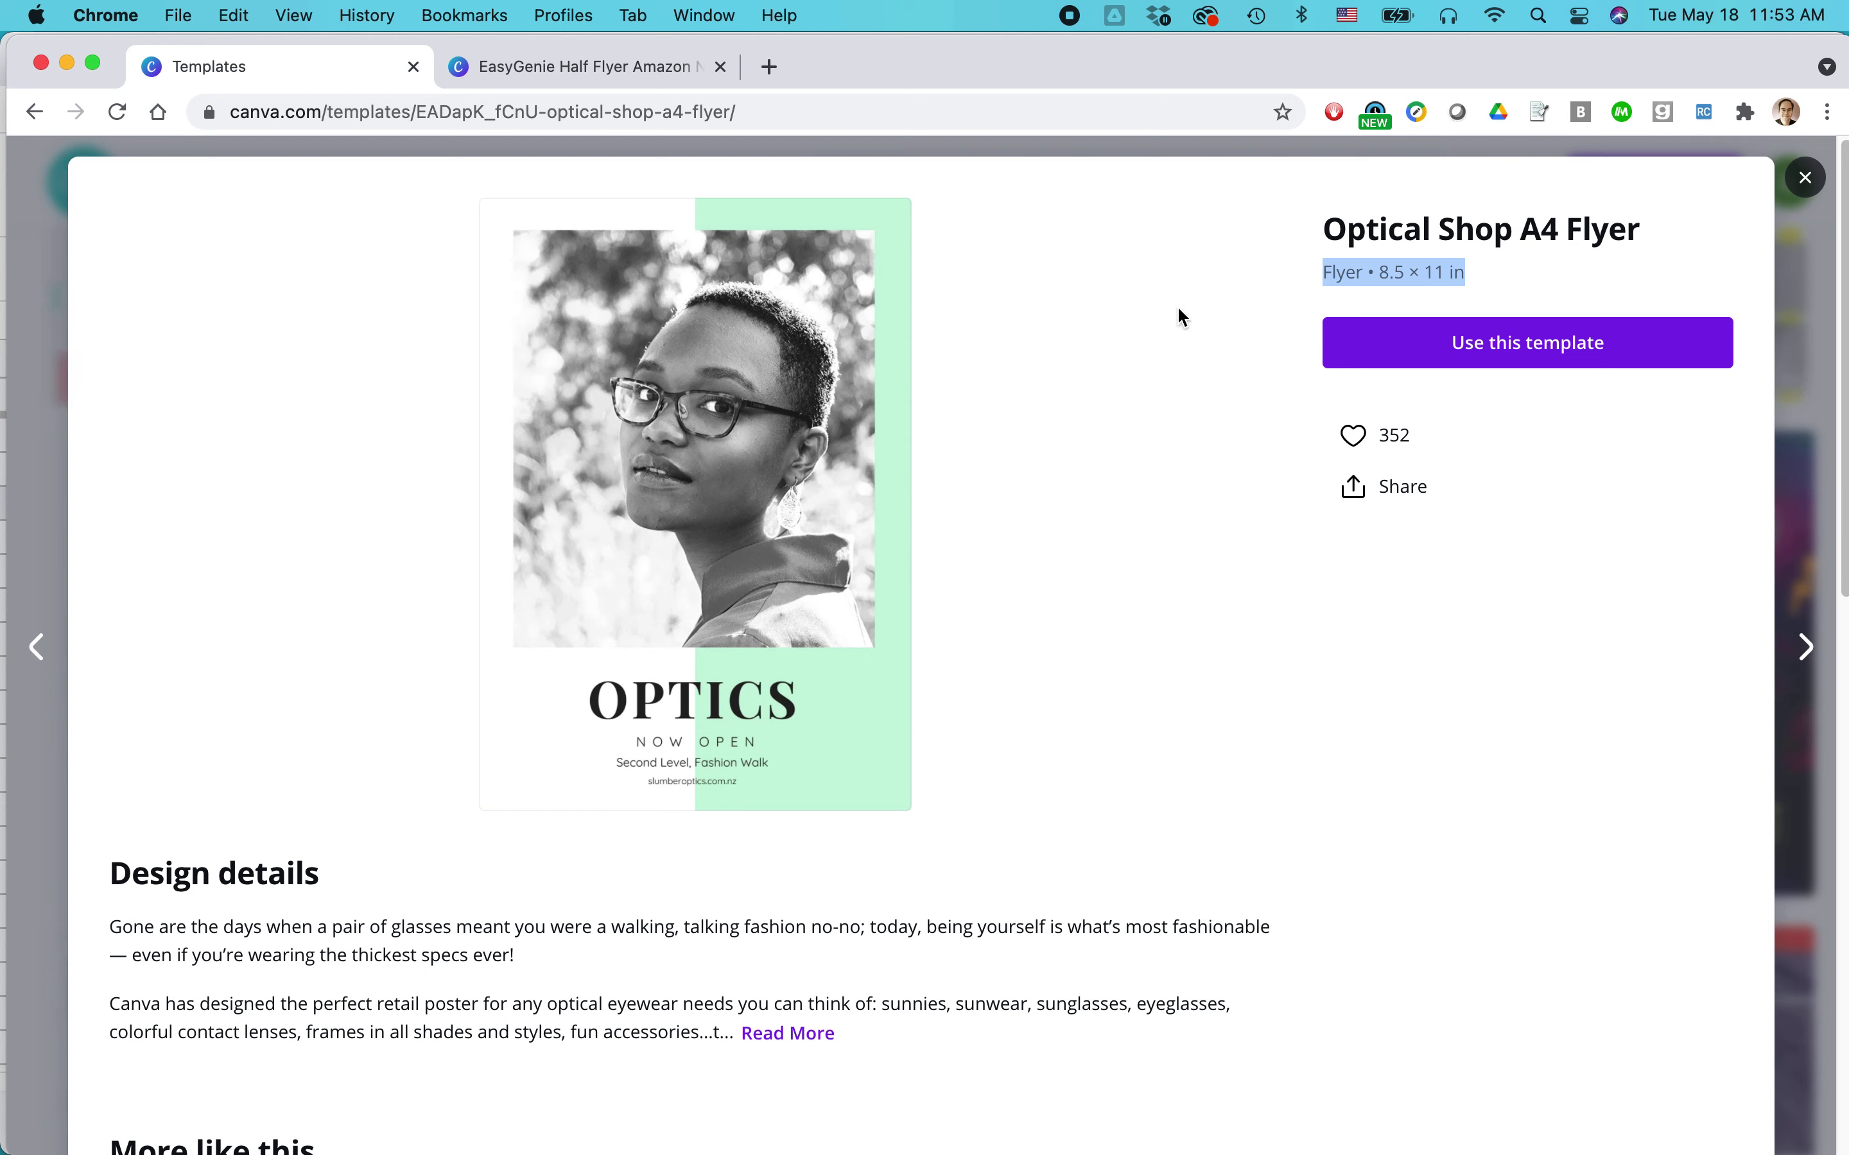
left_click(1520, 350)
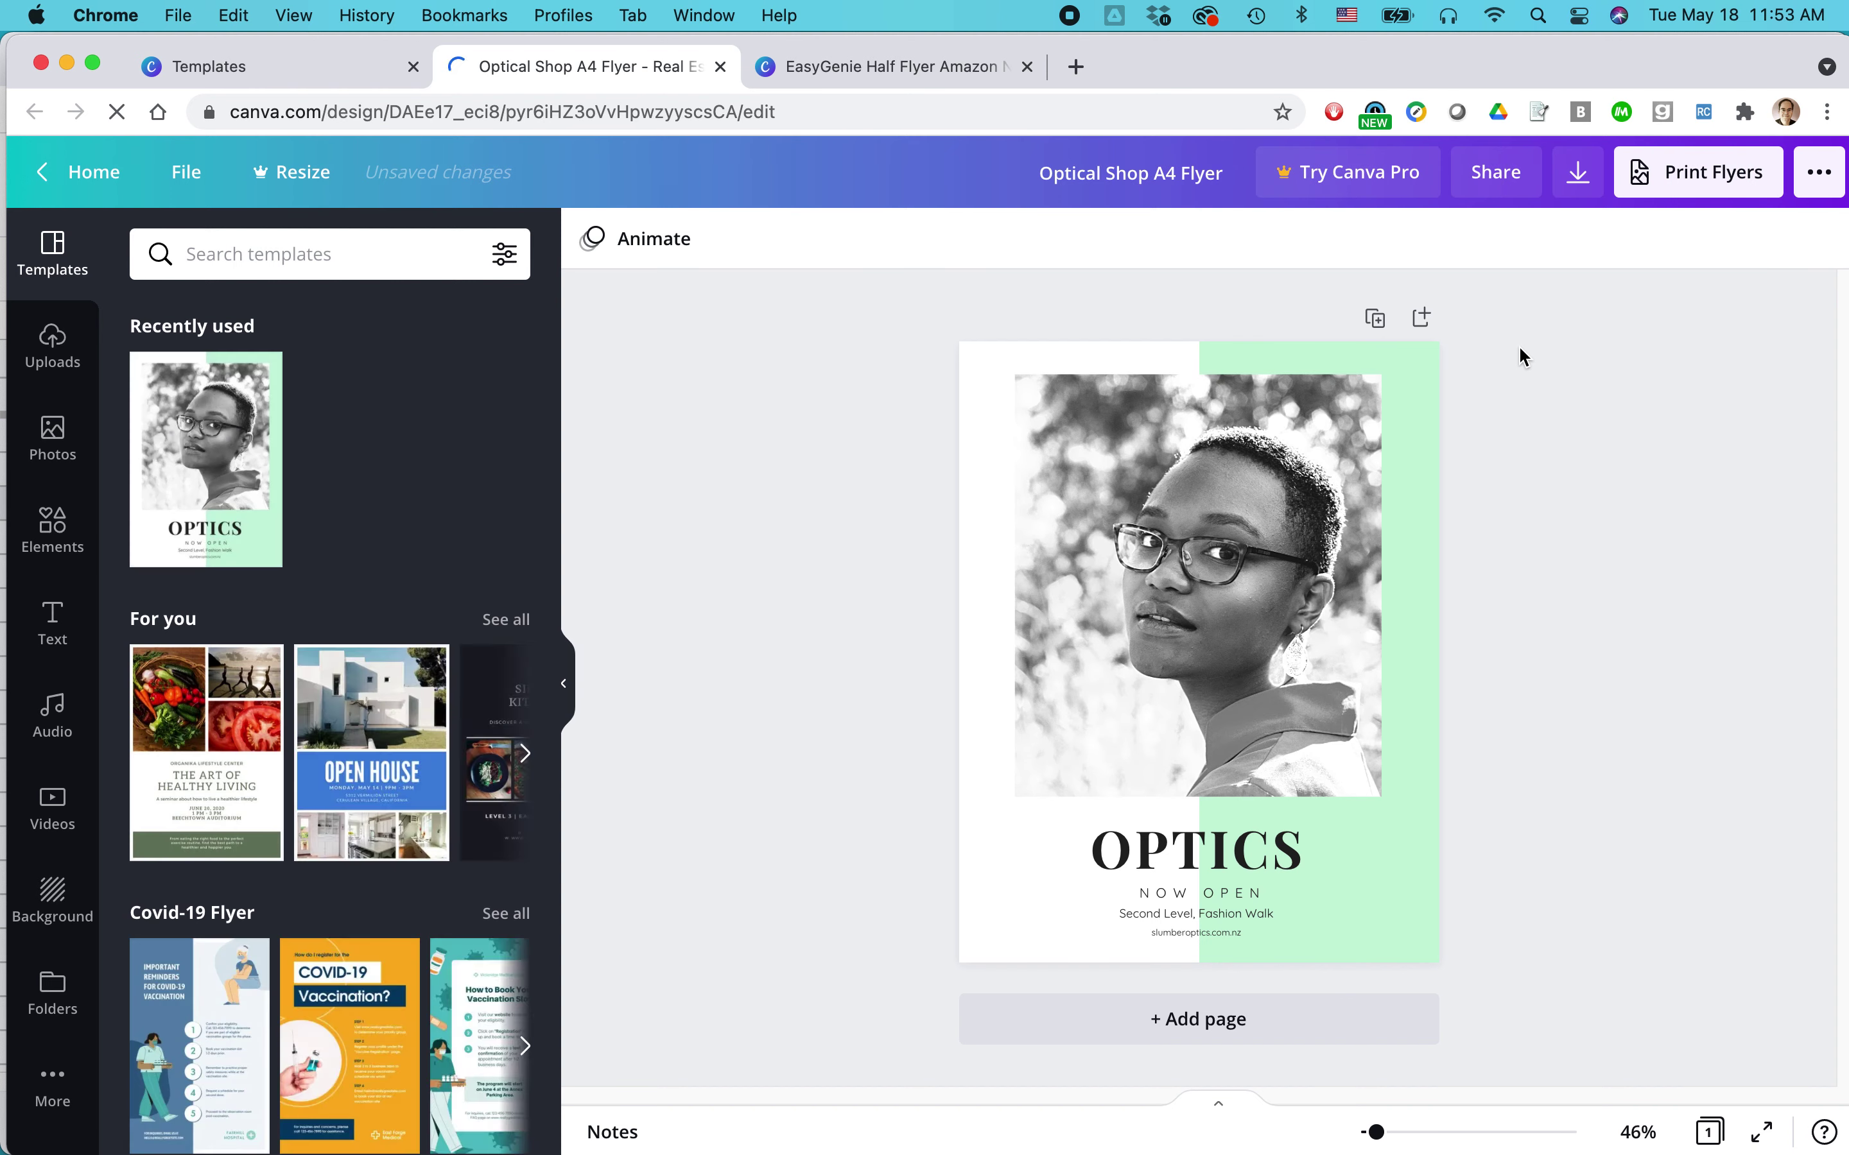
Replace the flyer's portrait photo with the uploaded close-up image of a handwritten pedigree chart, filling the photo frame.
left_click(1158, 565)
key("Delete")
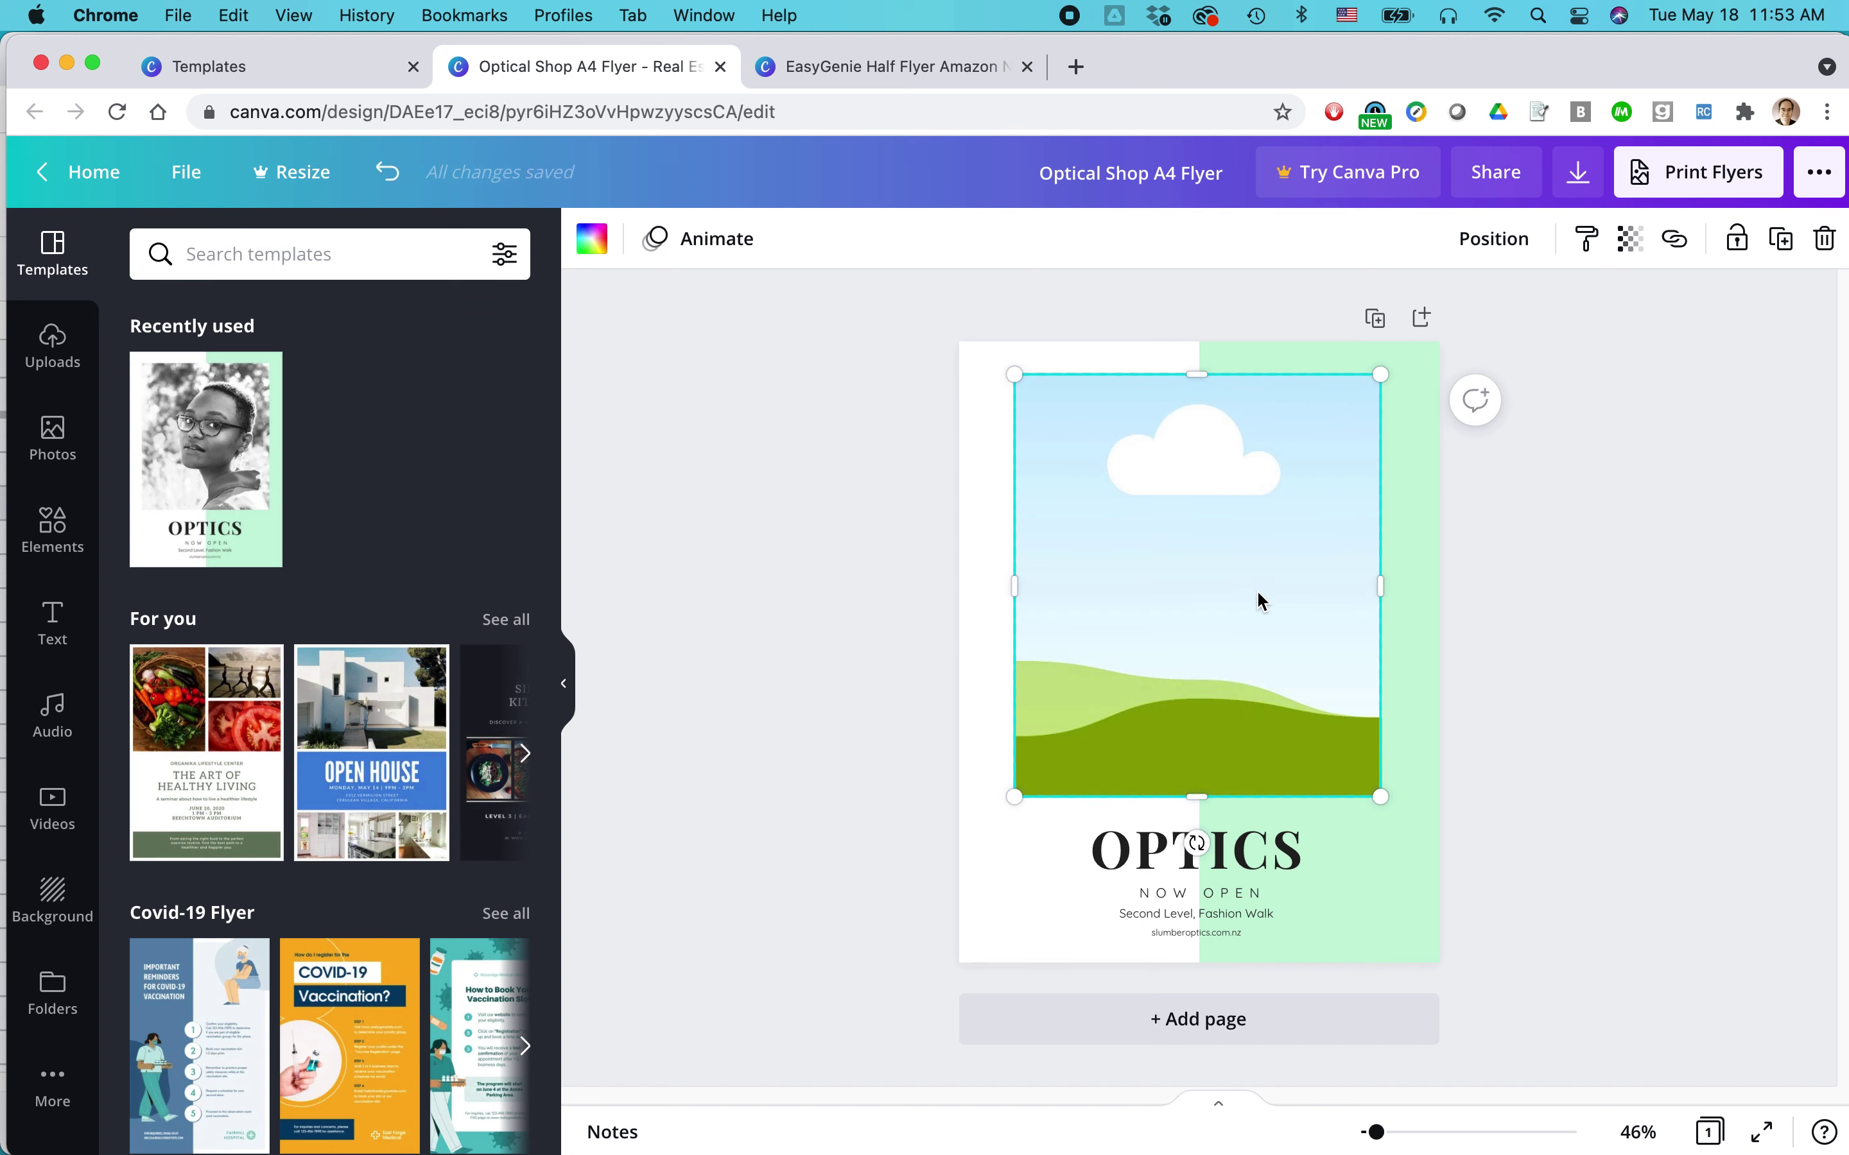
left_click(51, 441)
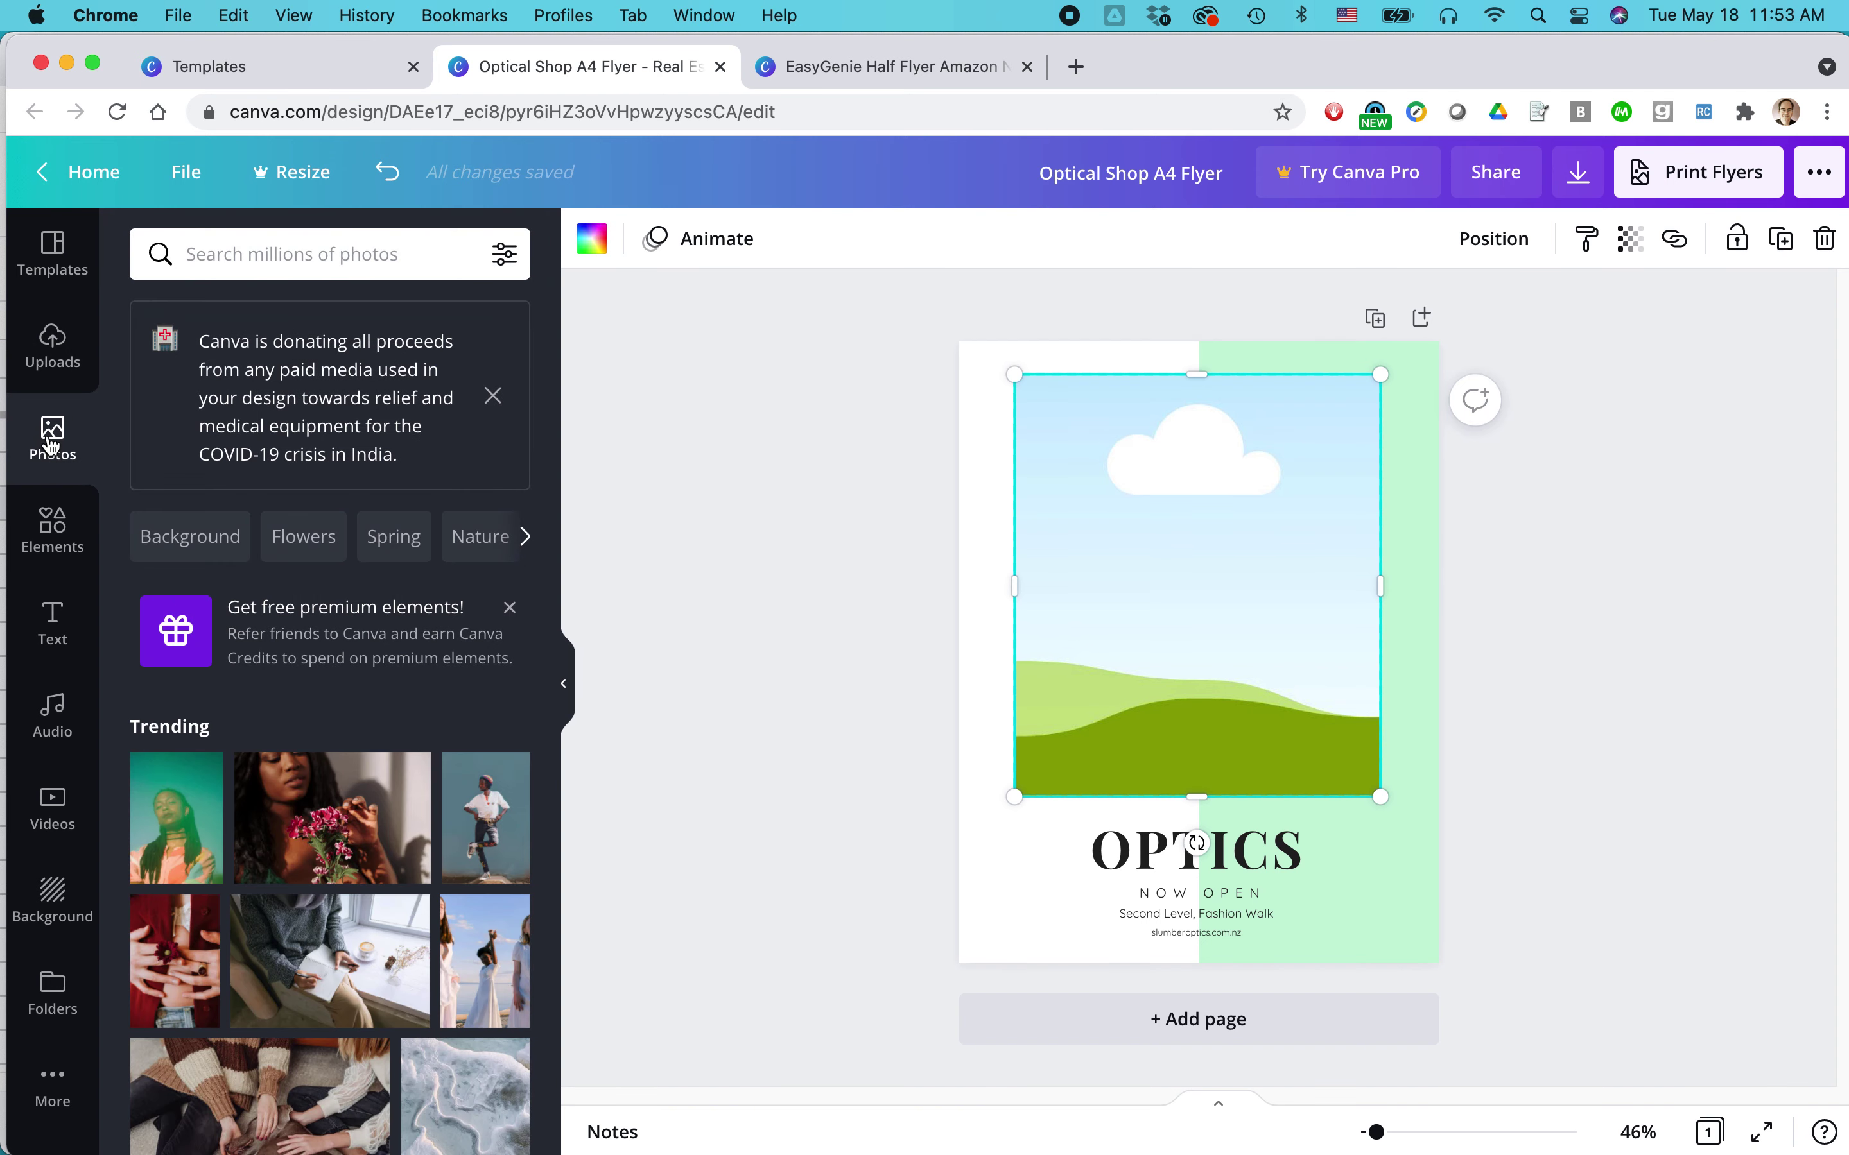
left_click(52, 345)
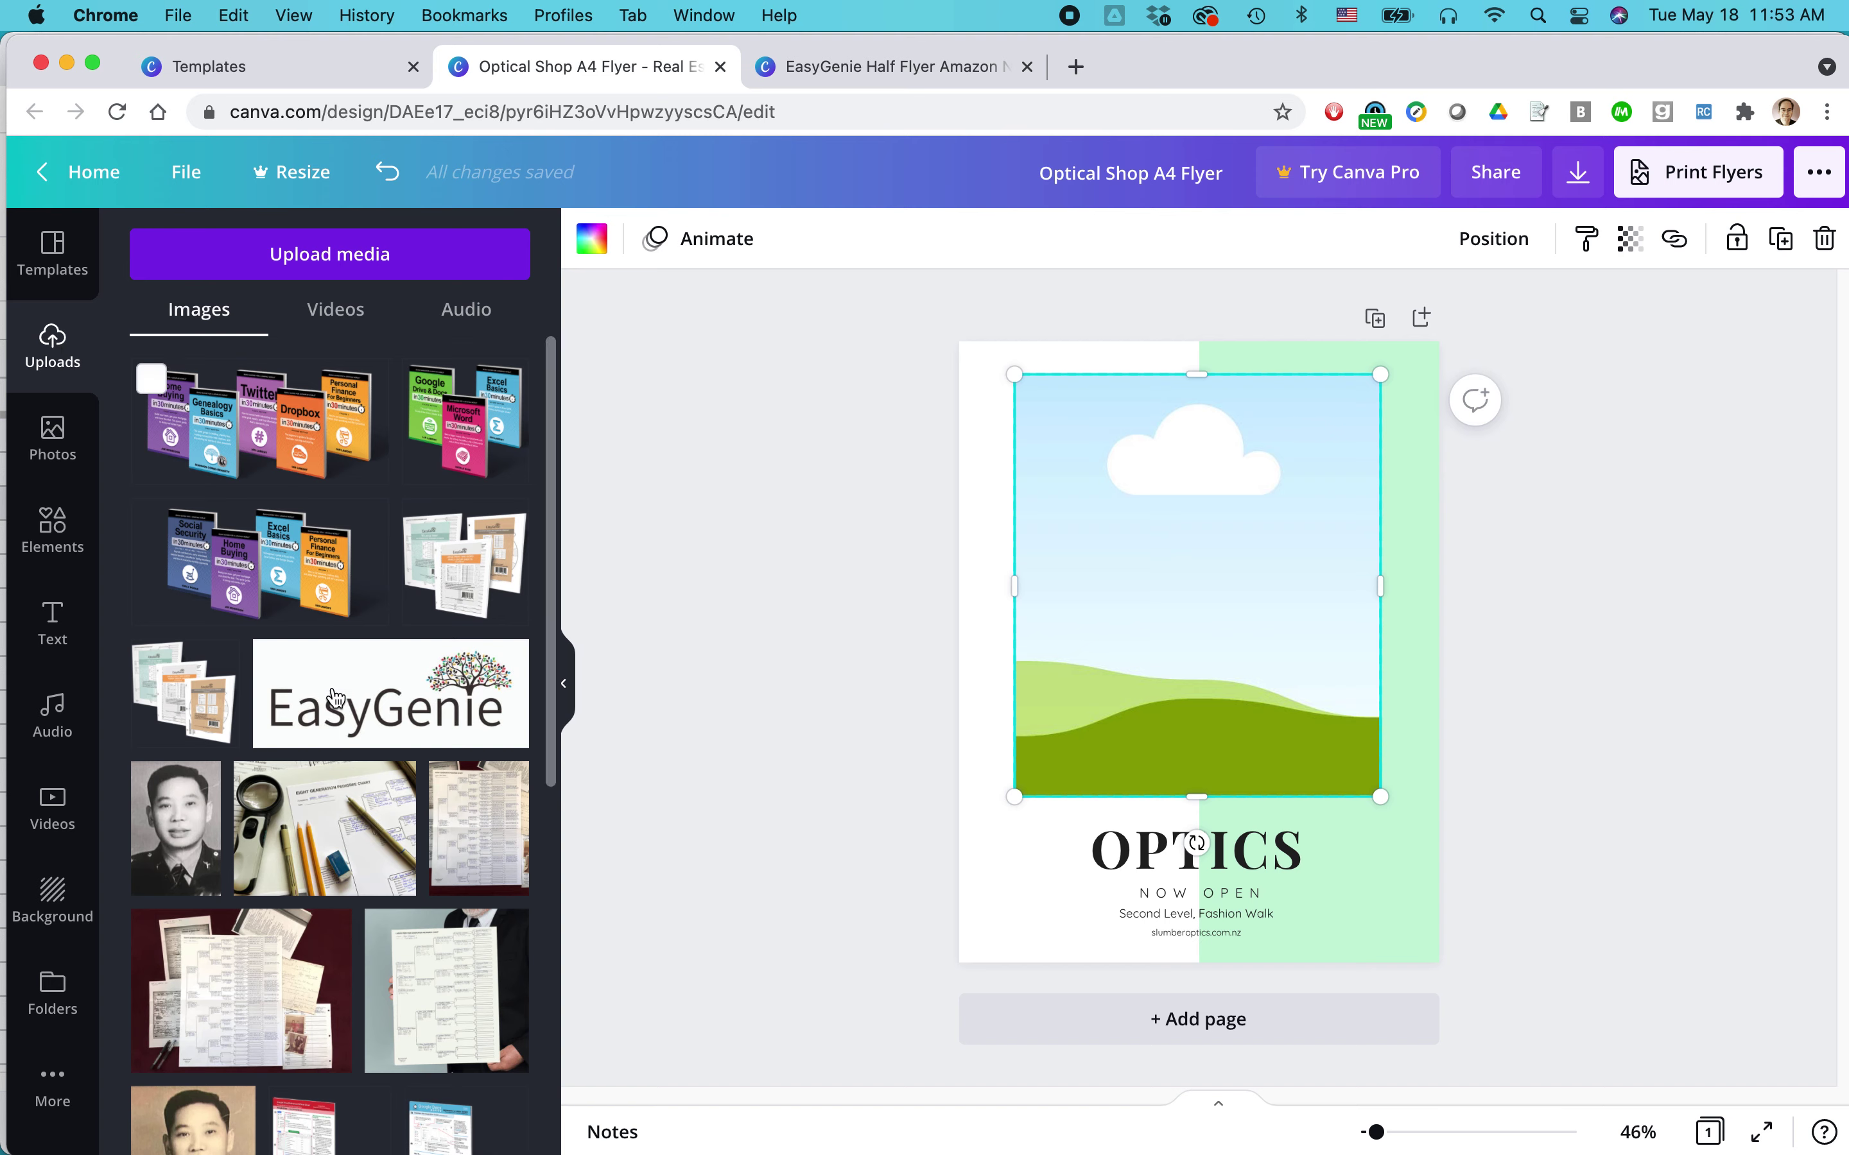
scroll(336, 697, "down", 5)
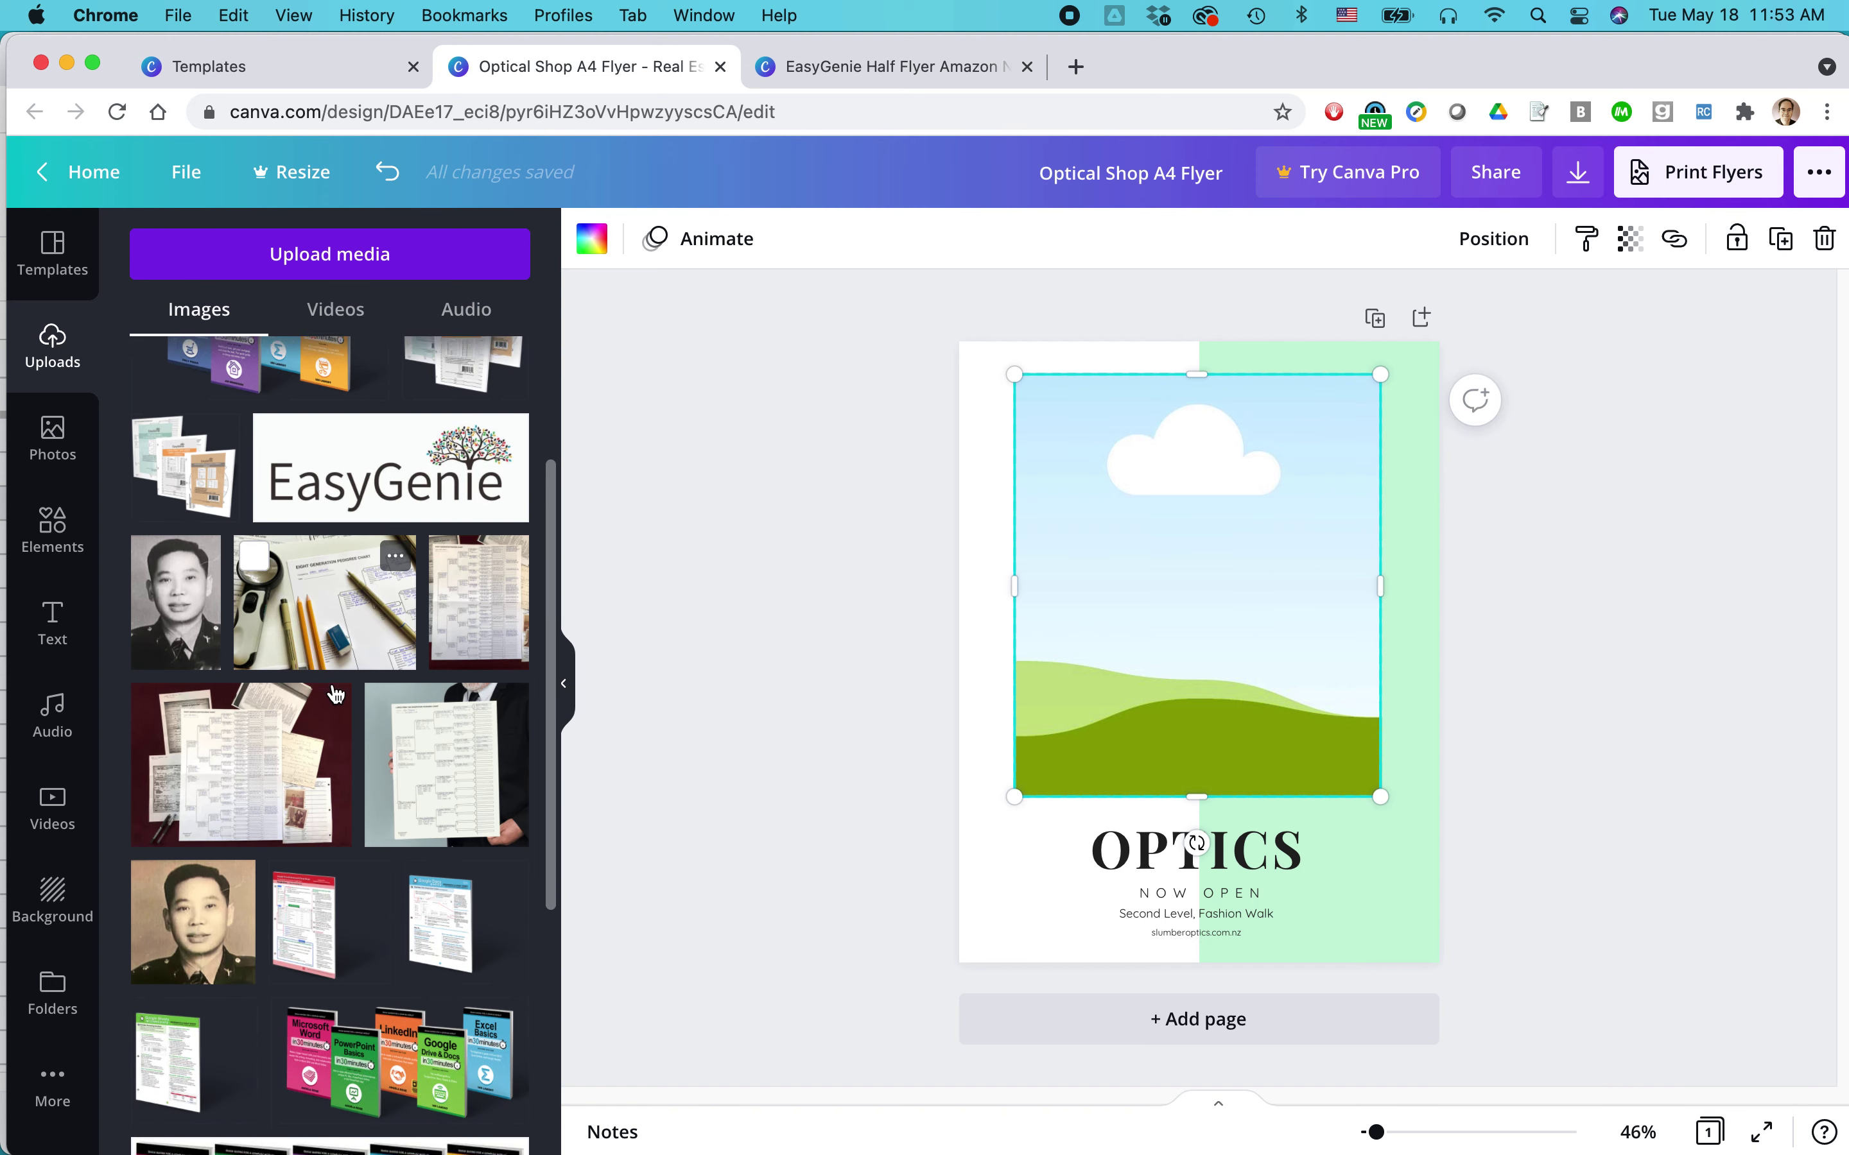
scroll(336, 695, "down", 3)
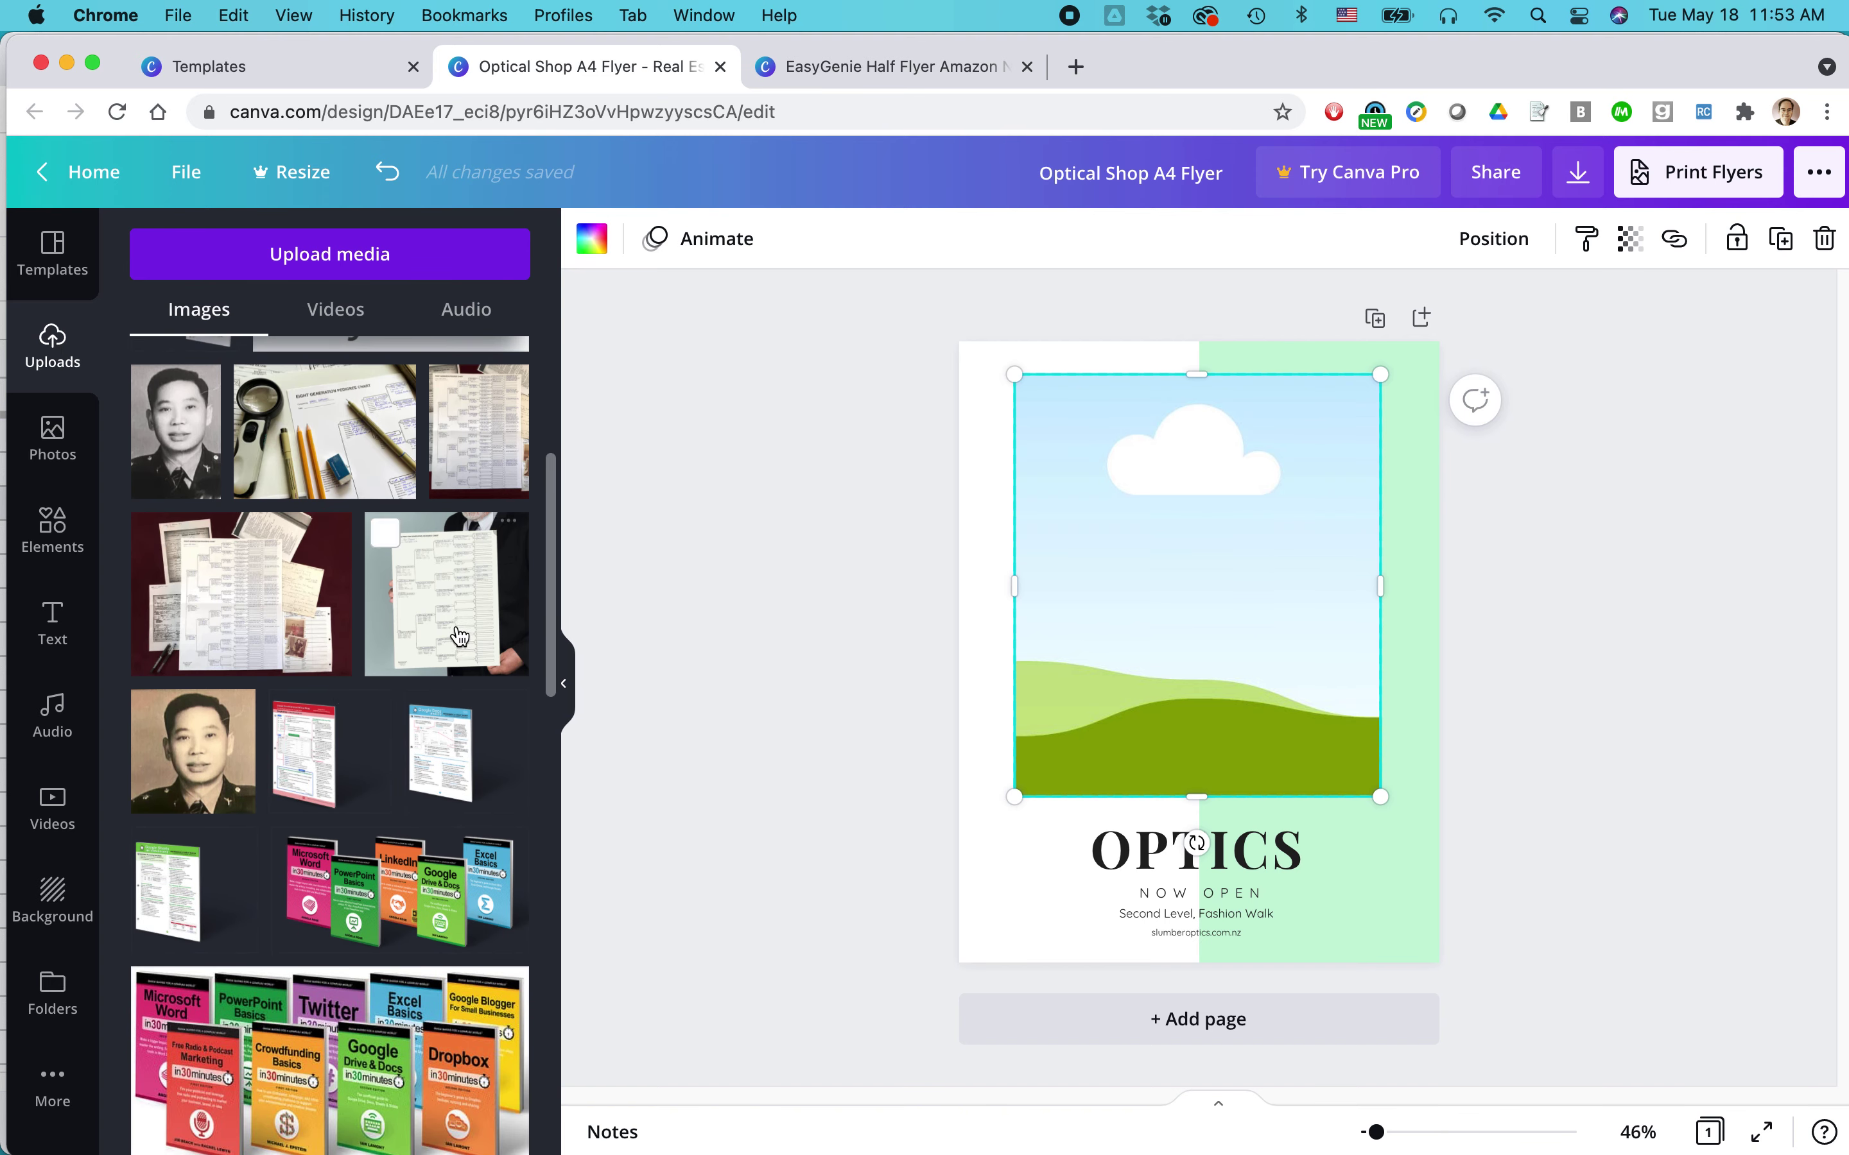
scroll(459, 631, "down", 15)
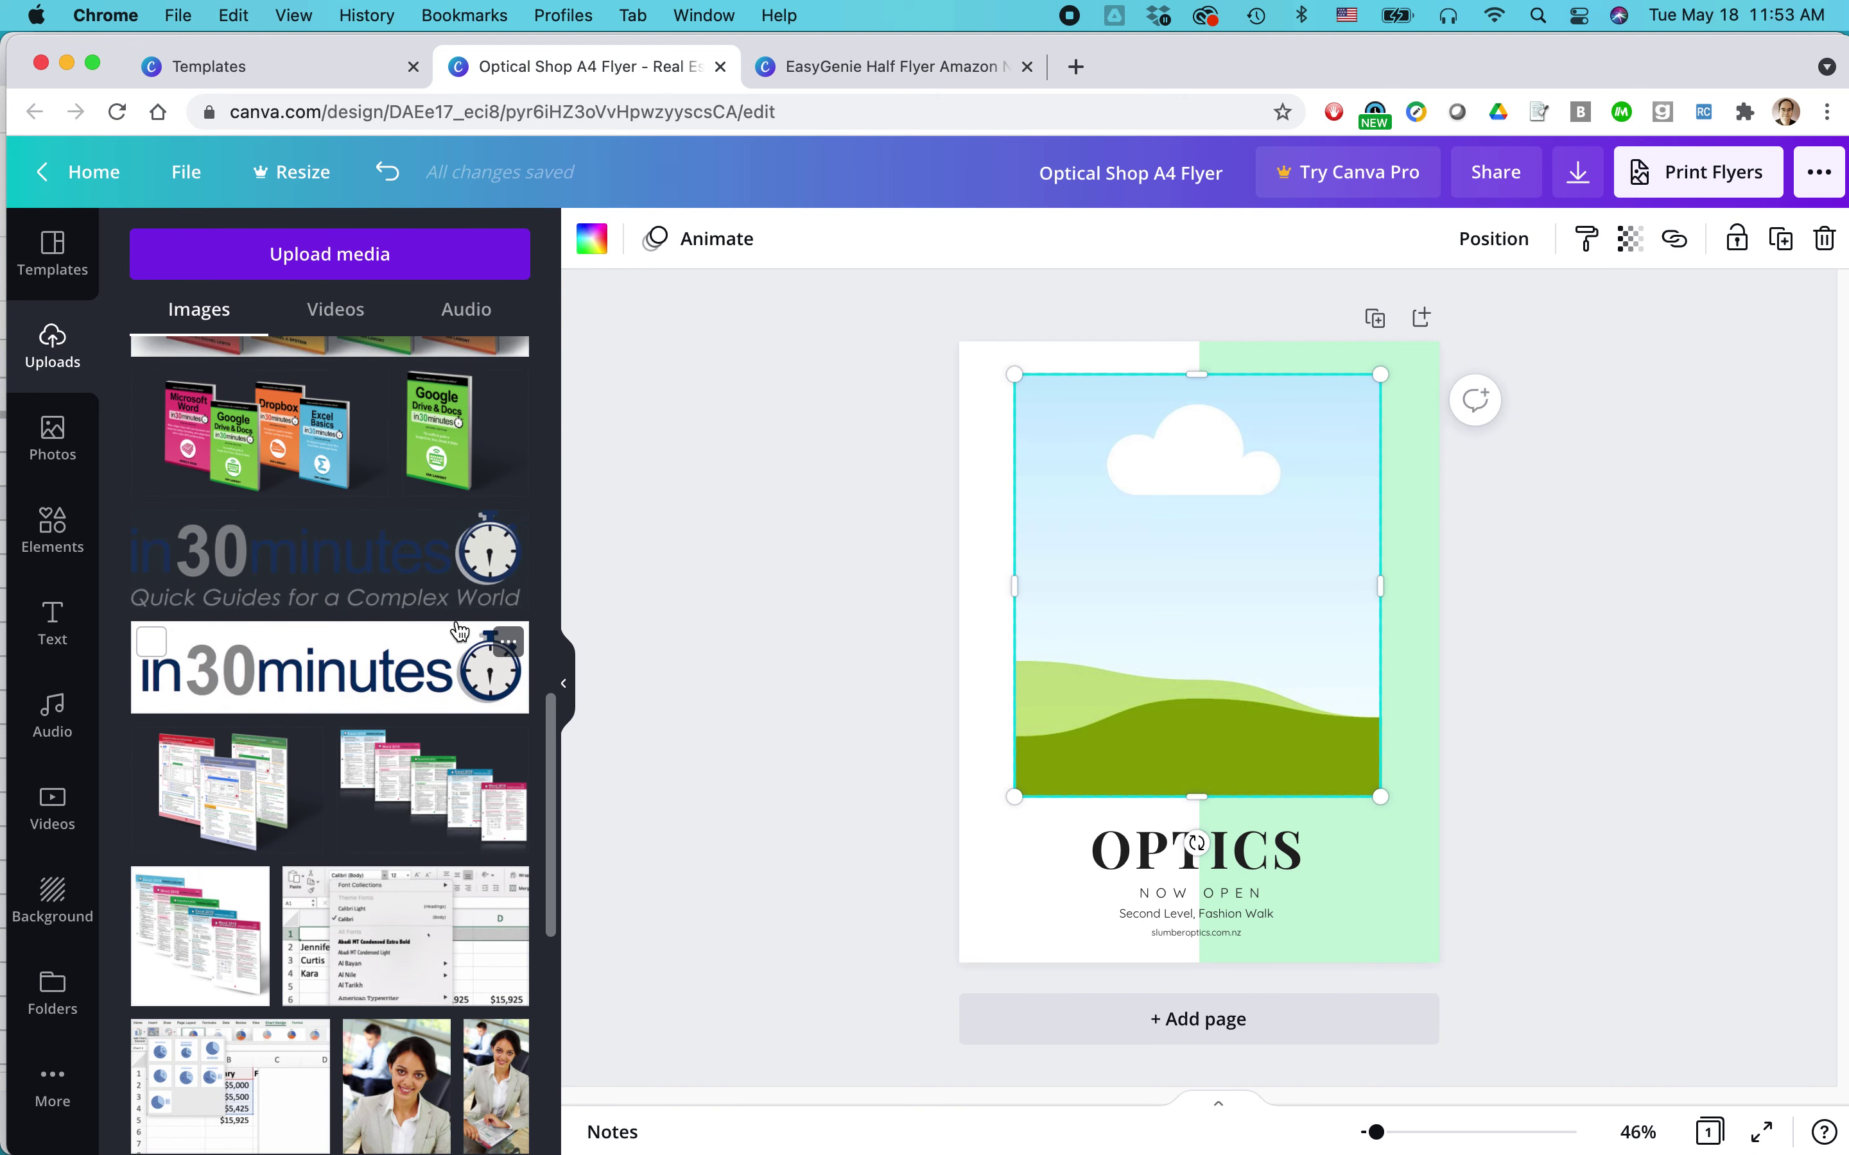
scroll(459, 631, "down", 10)
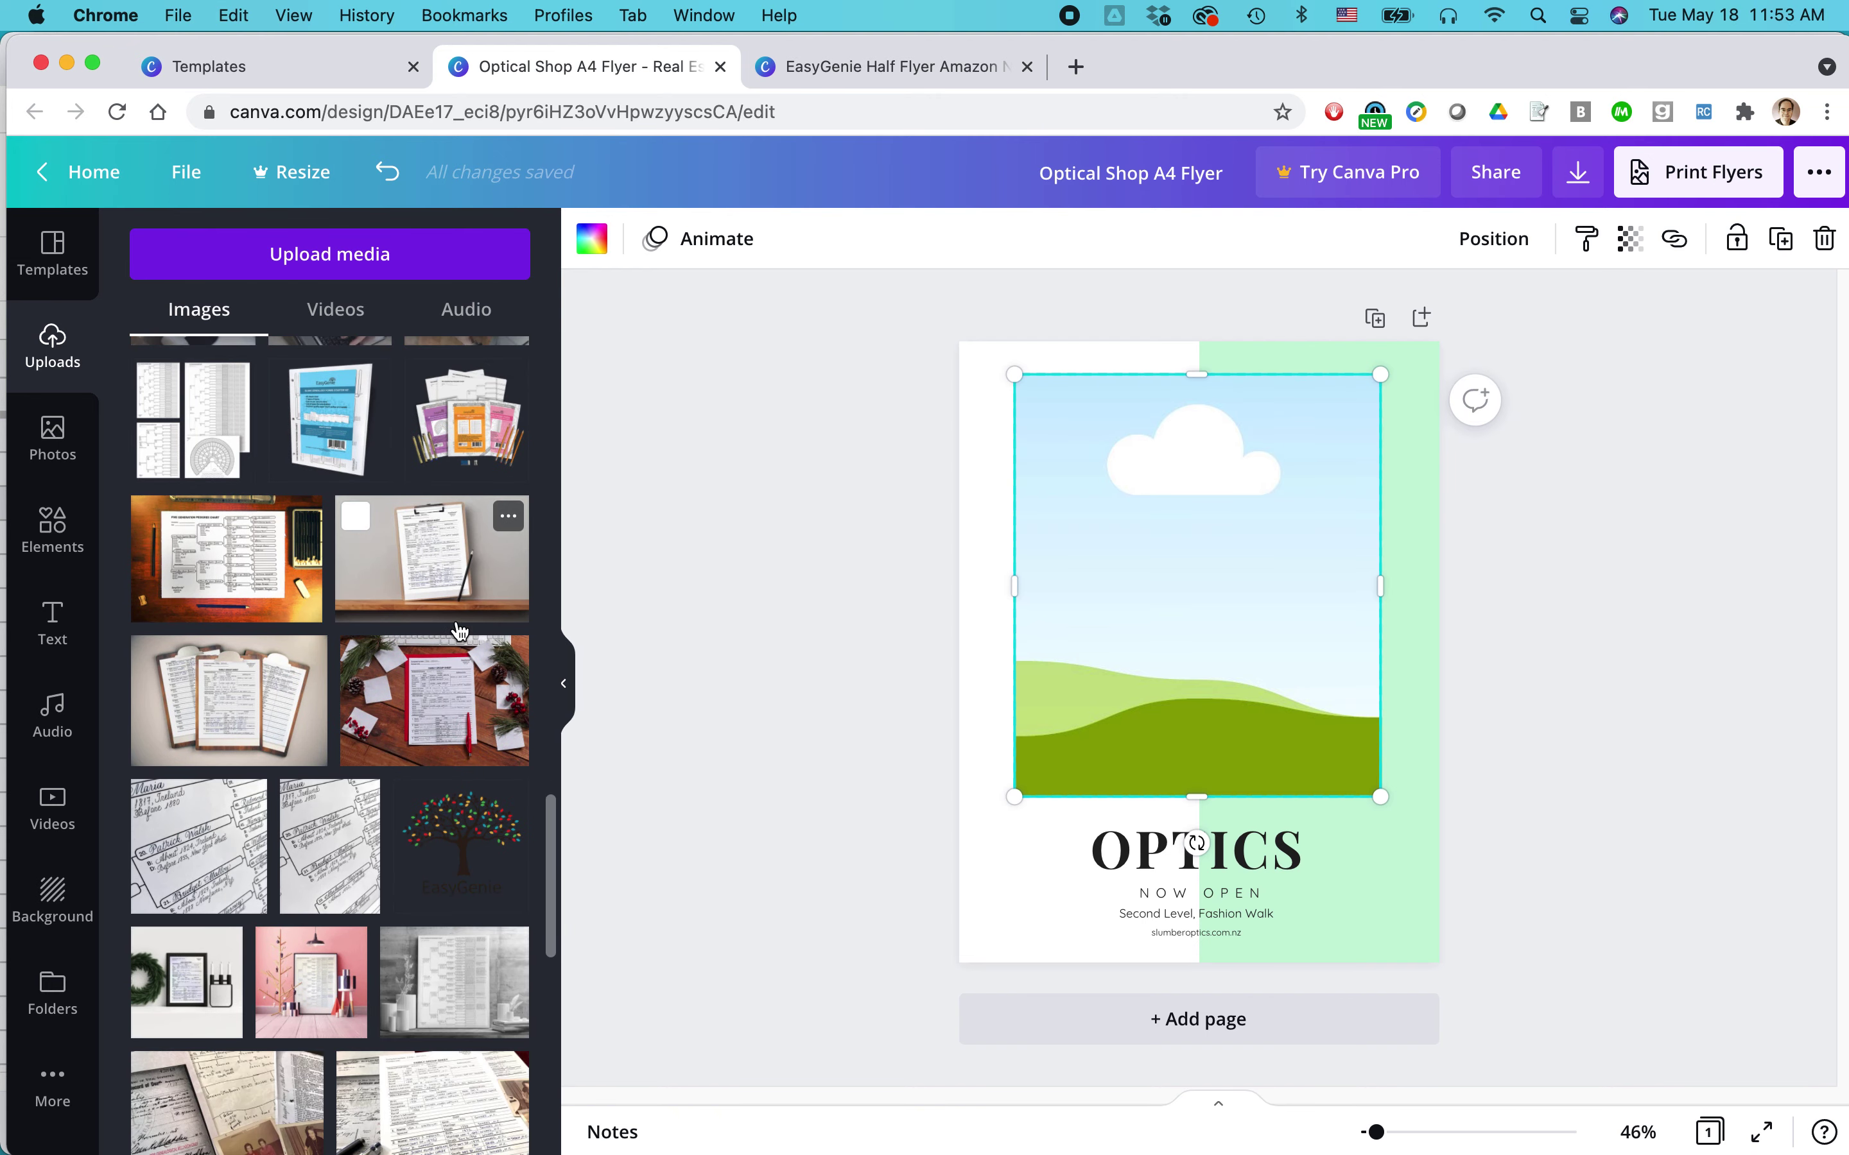
left_click(198, 671)
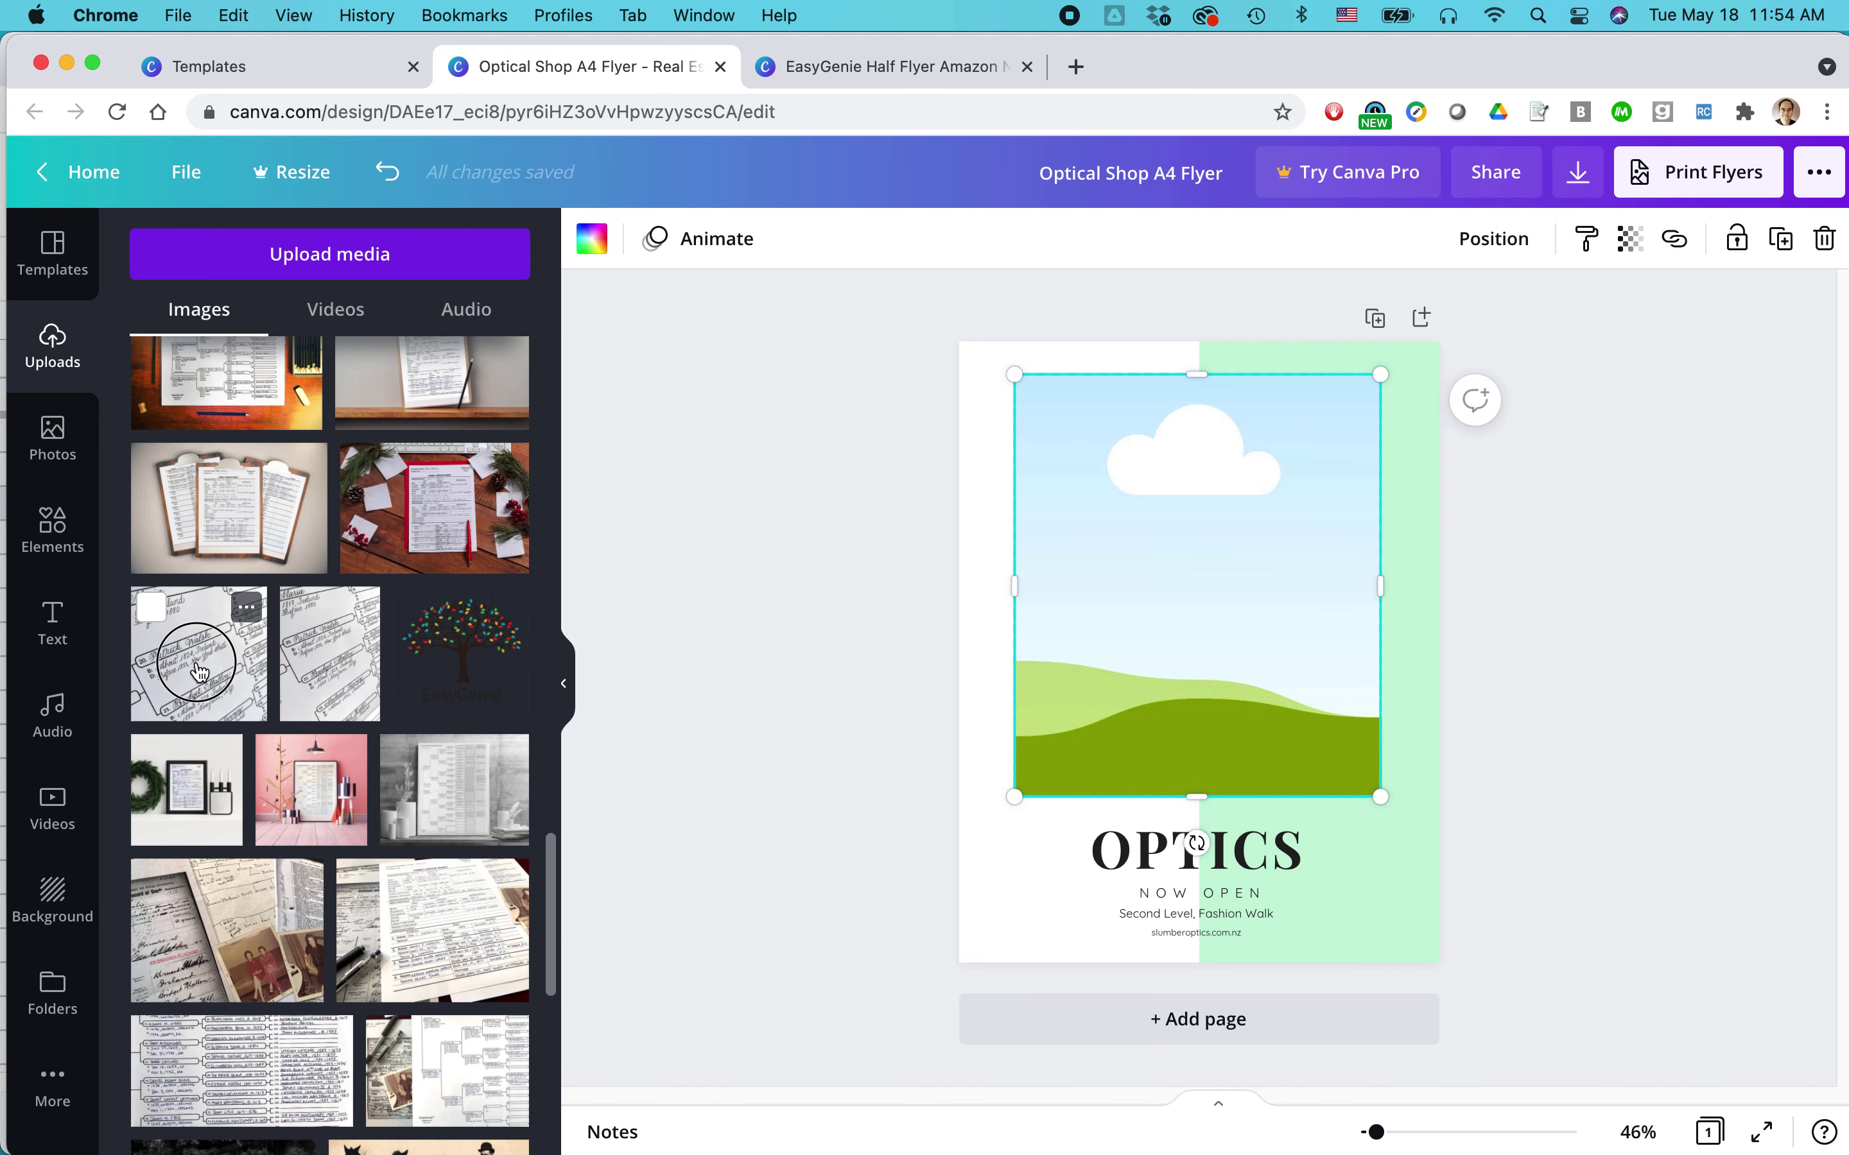
left_click_drag(199, 671, 1196, 578)
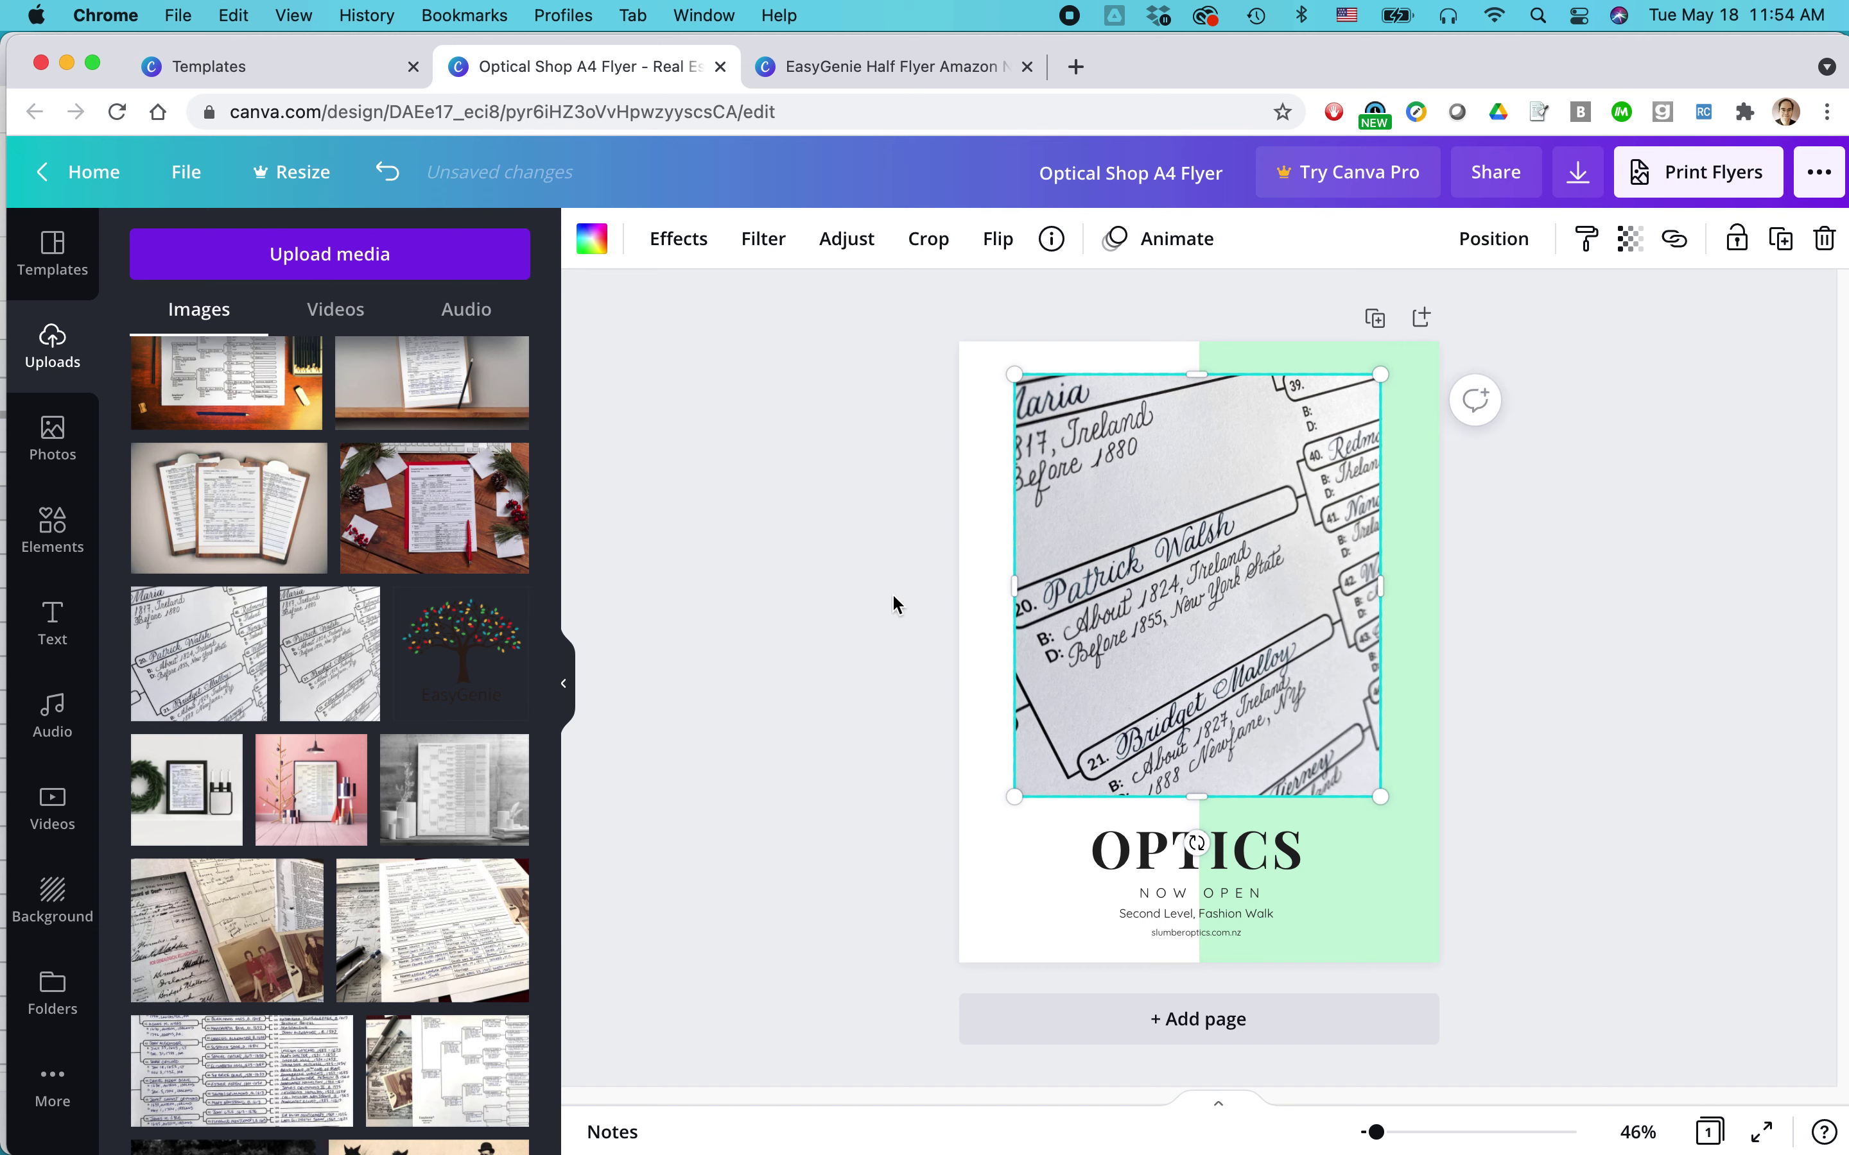
Change the flyer's OPTICS headline to EASYGENIE.
left_click(1158, 856)
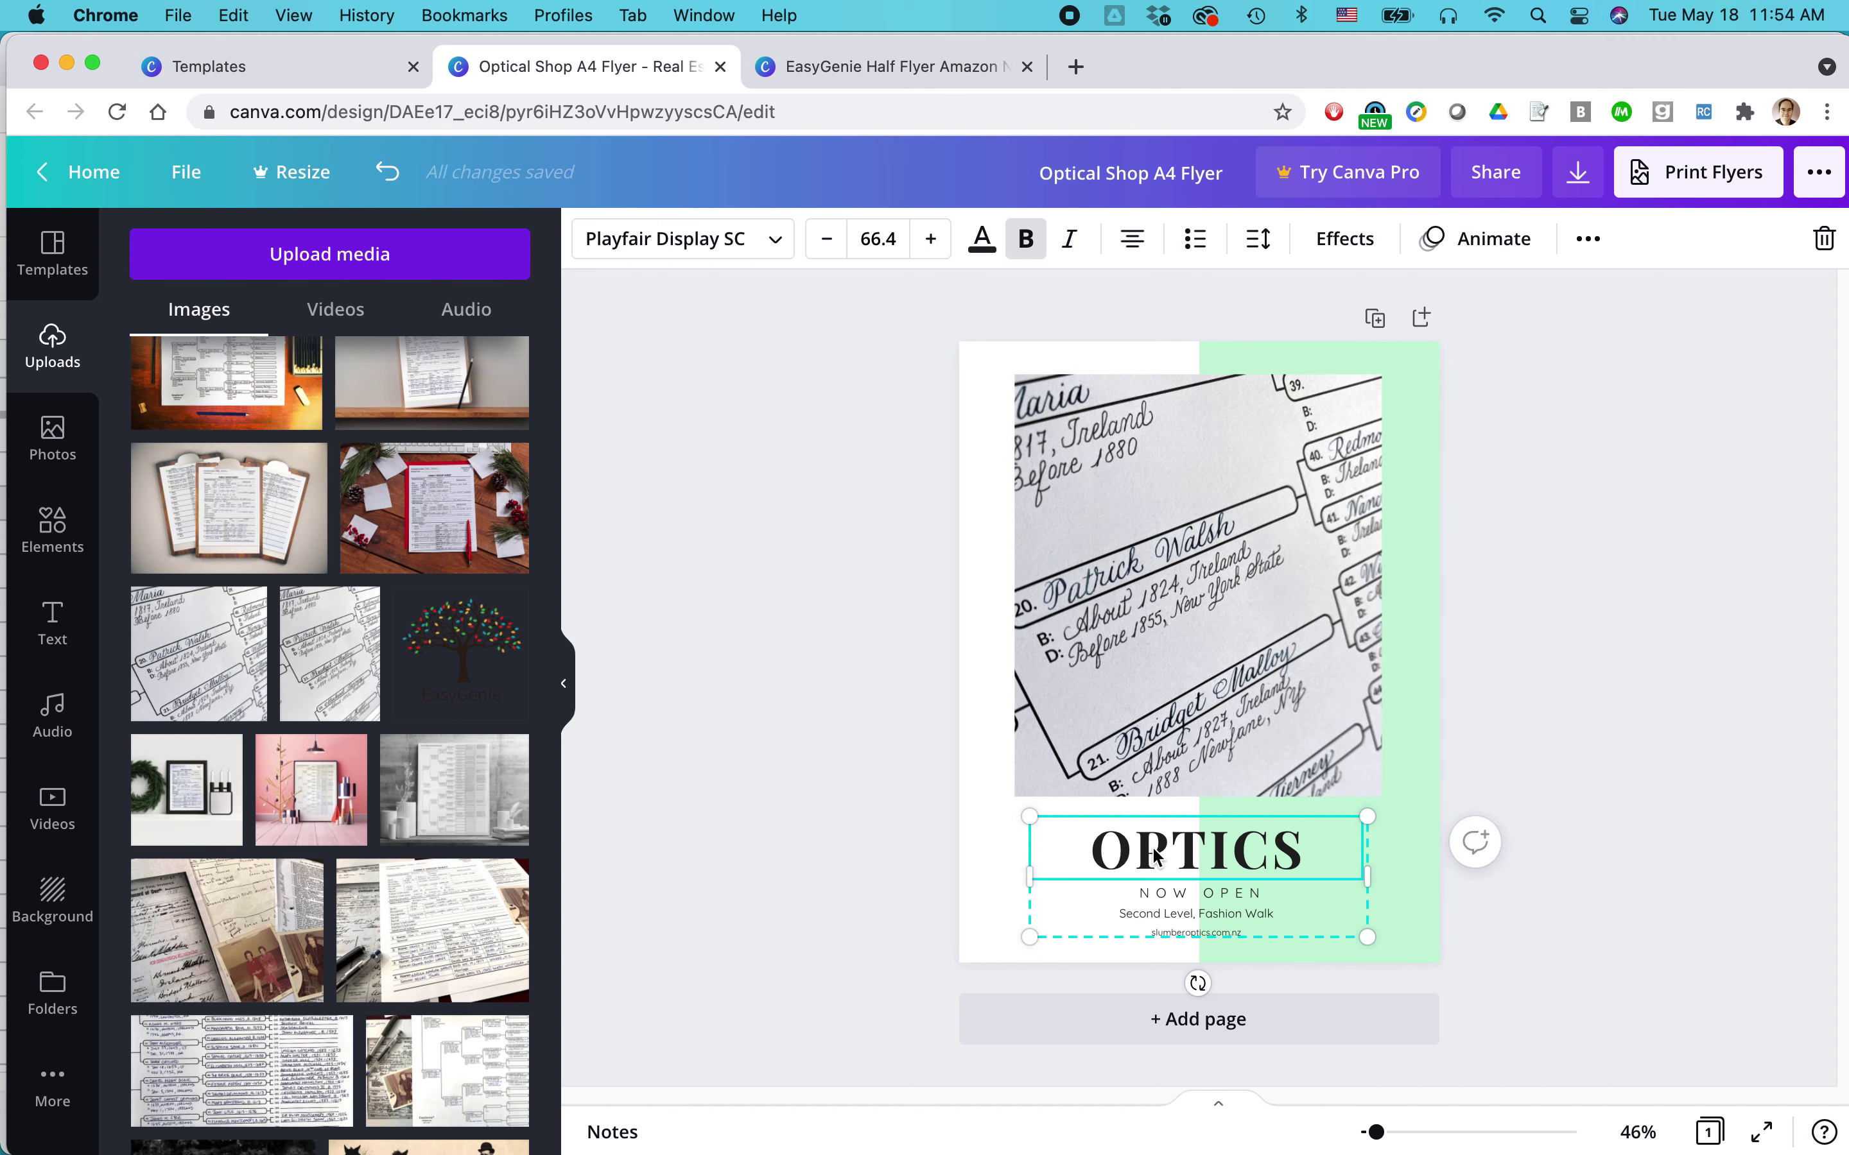
double_click(1171, 838)
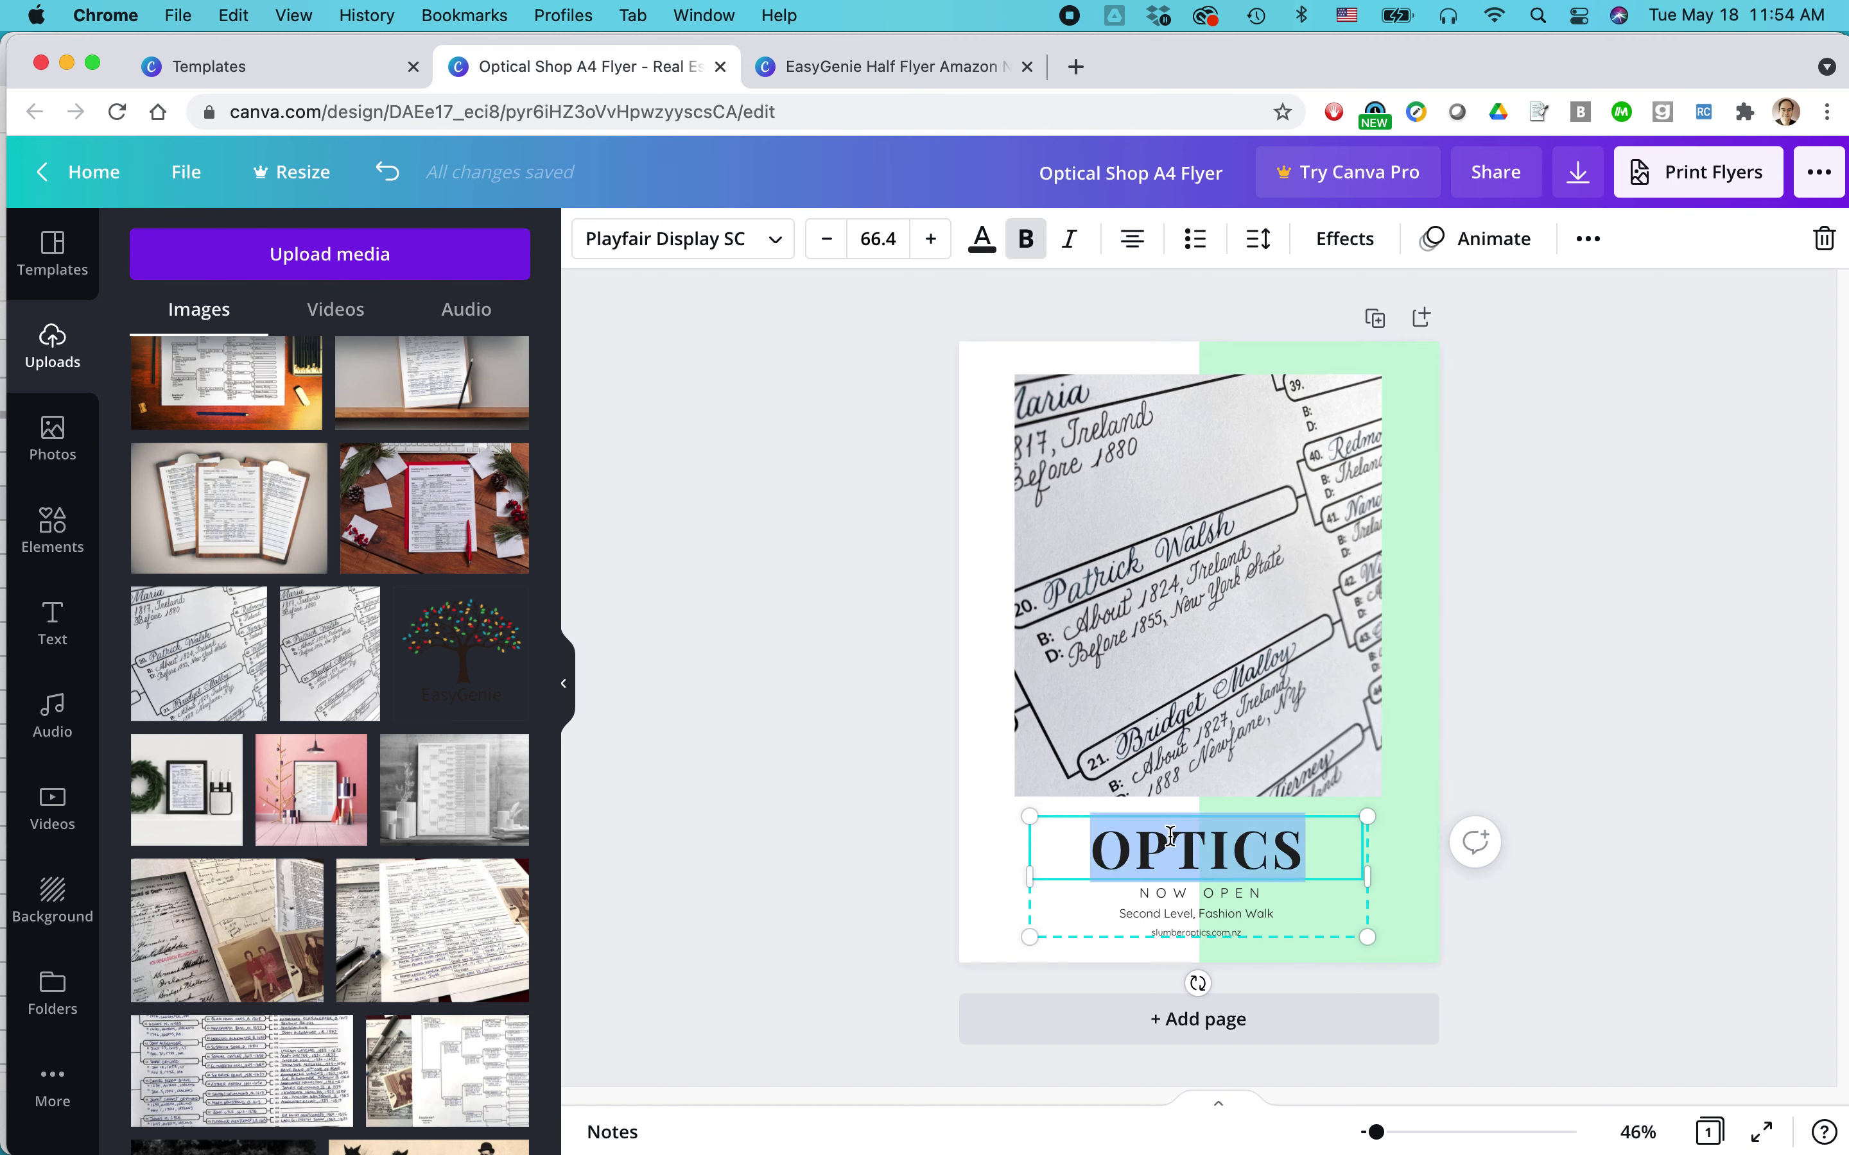
type("EASYGENIE")
Replace the NOW OPEN line beneath the headline with "Quality Genealogy Forms".
left_click(1171, 895)
double_click(1171, 895)
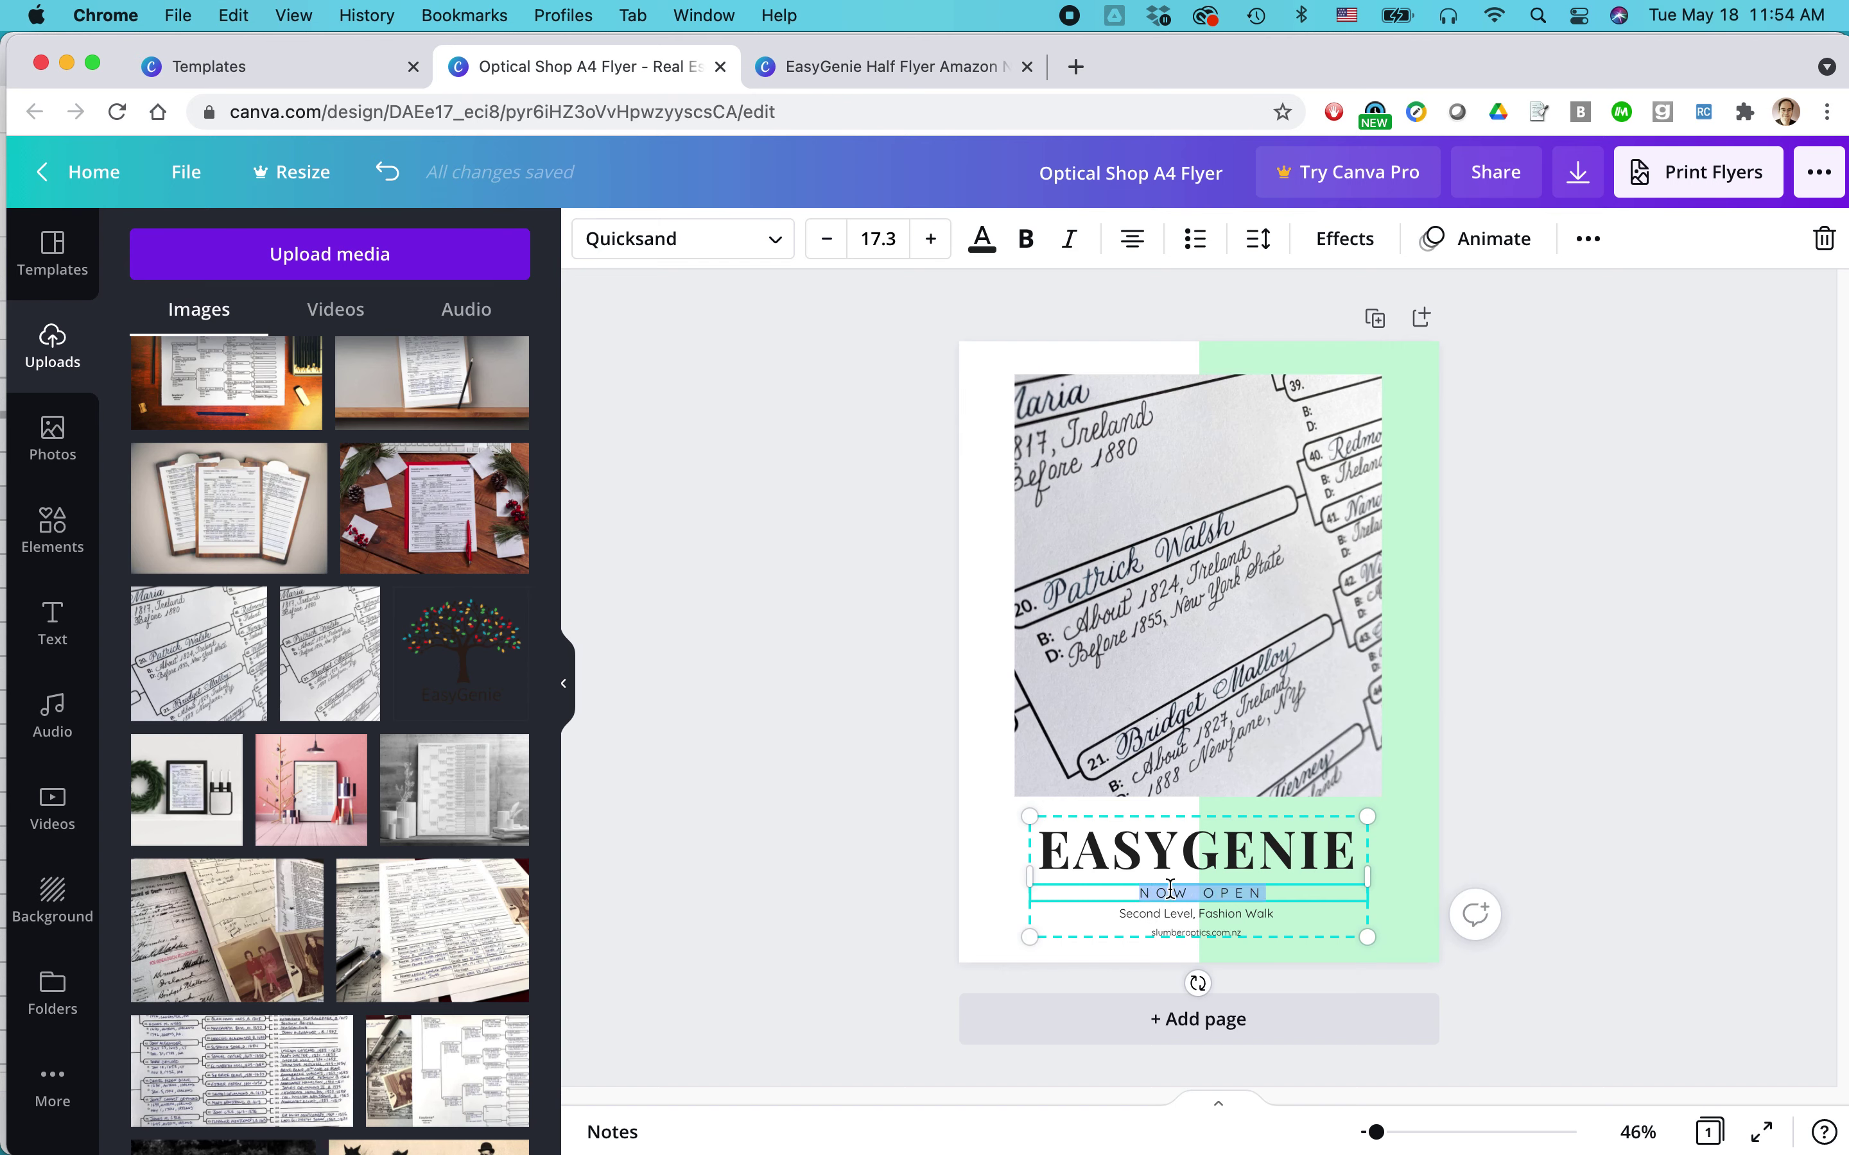
type("Ge")
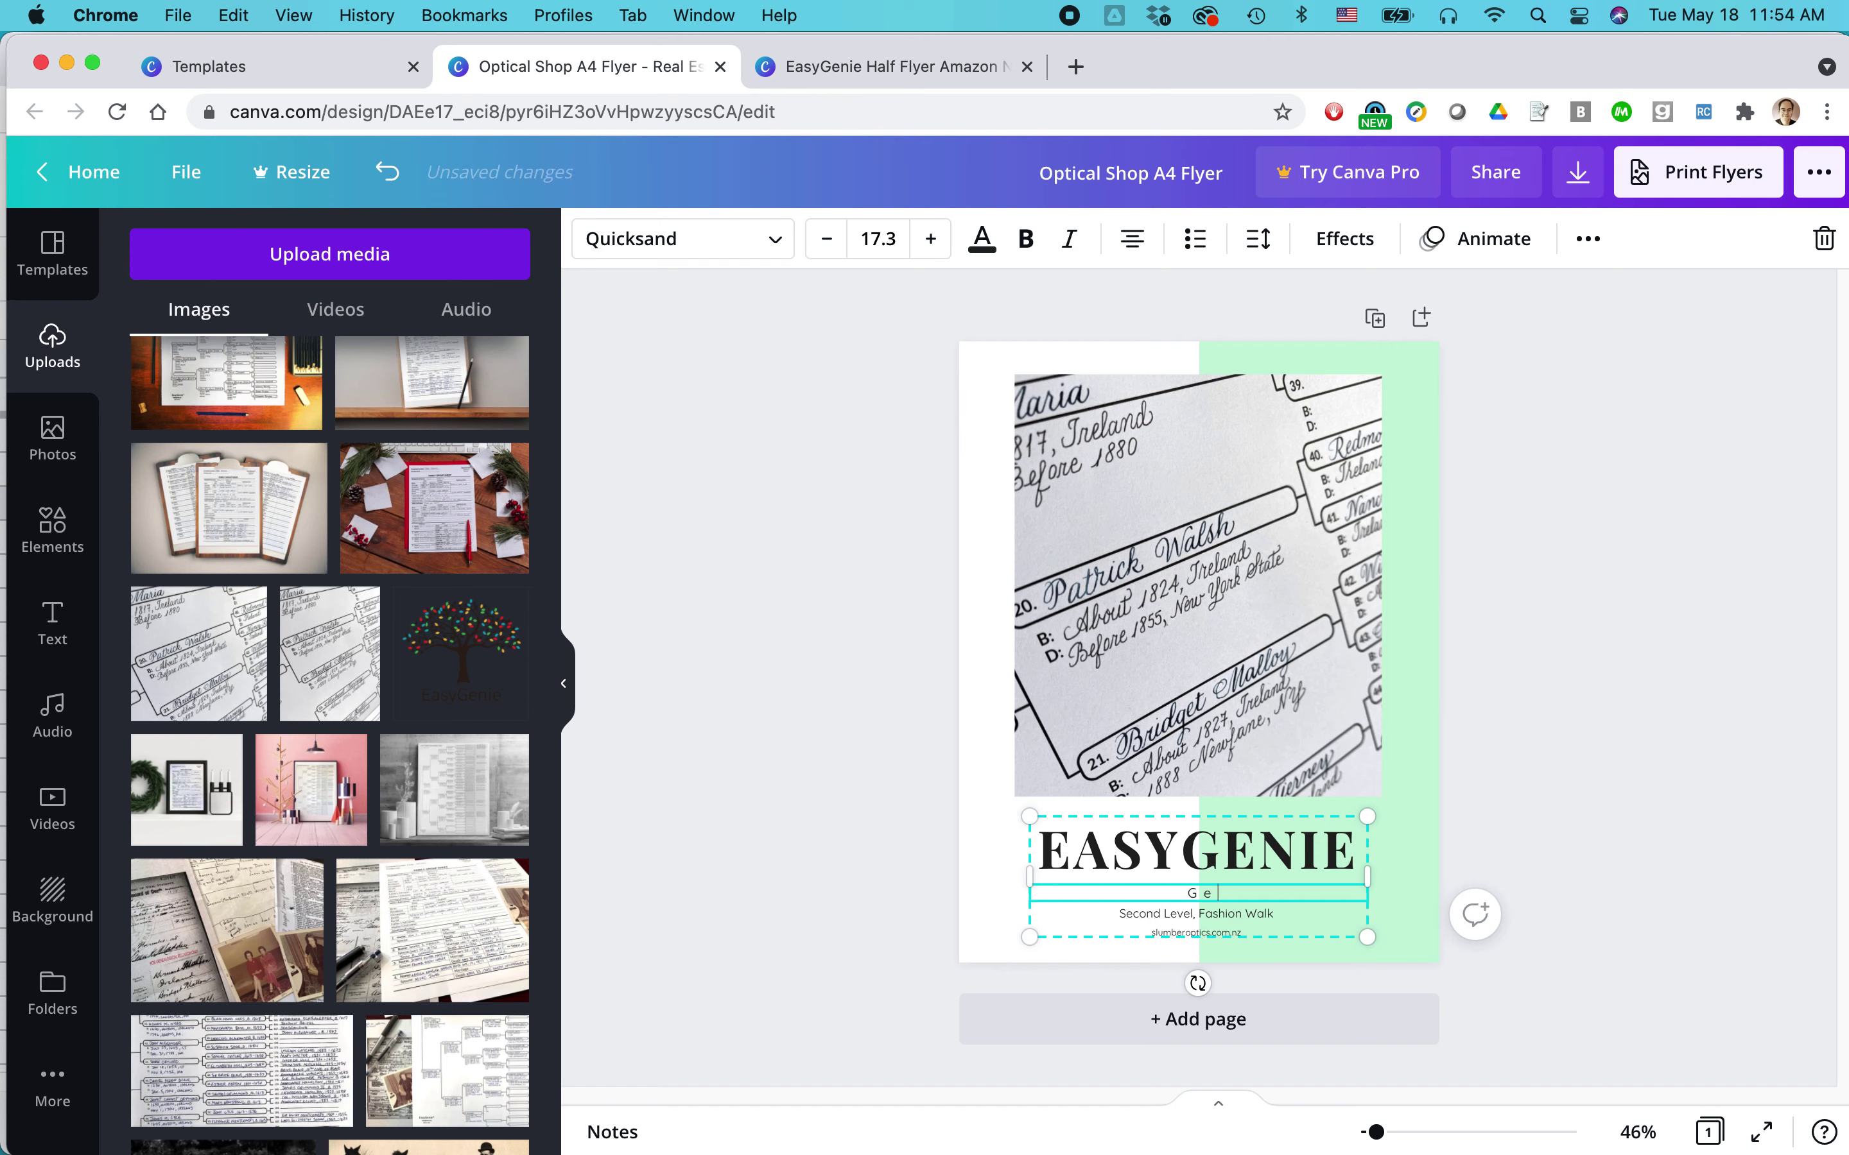
type("nealogy forms")
left_click(1099, 891)
type("Quality")
key("Delete")
type("F")
Replace the "Second Level, Fashion Walk" line with "Check out our Amazon Store".
triple_click(1183, 915)
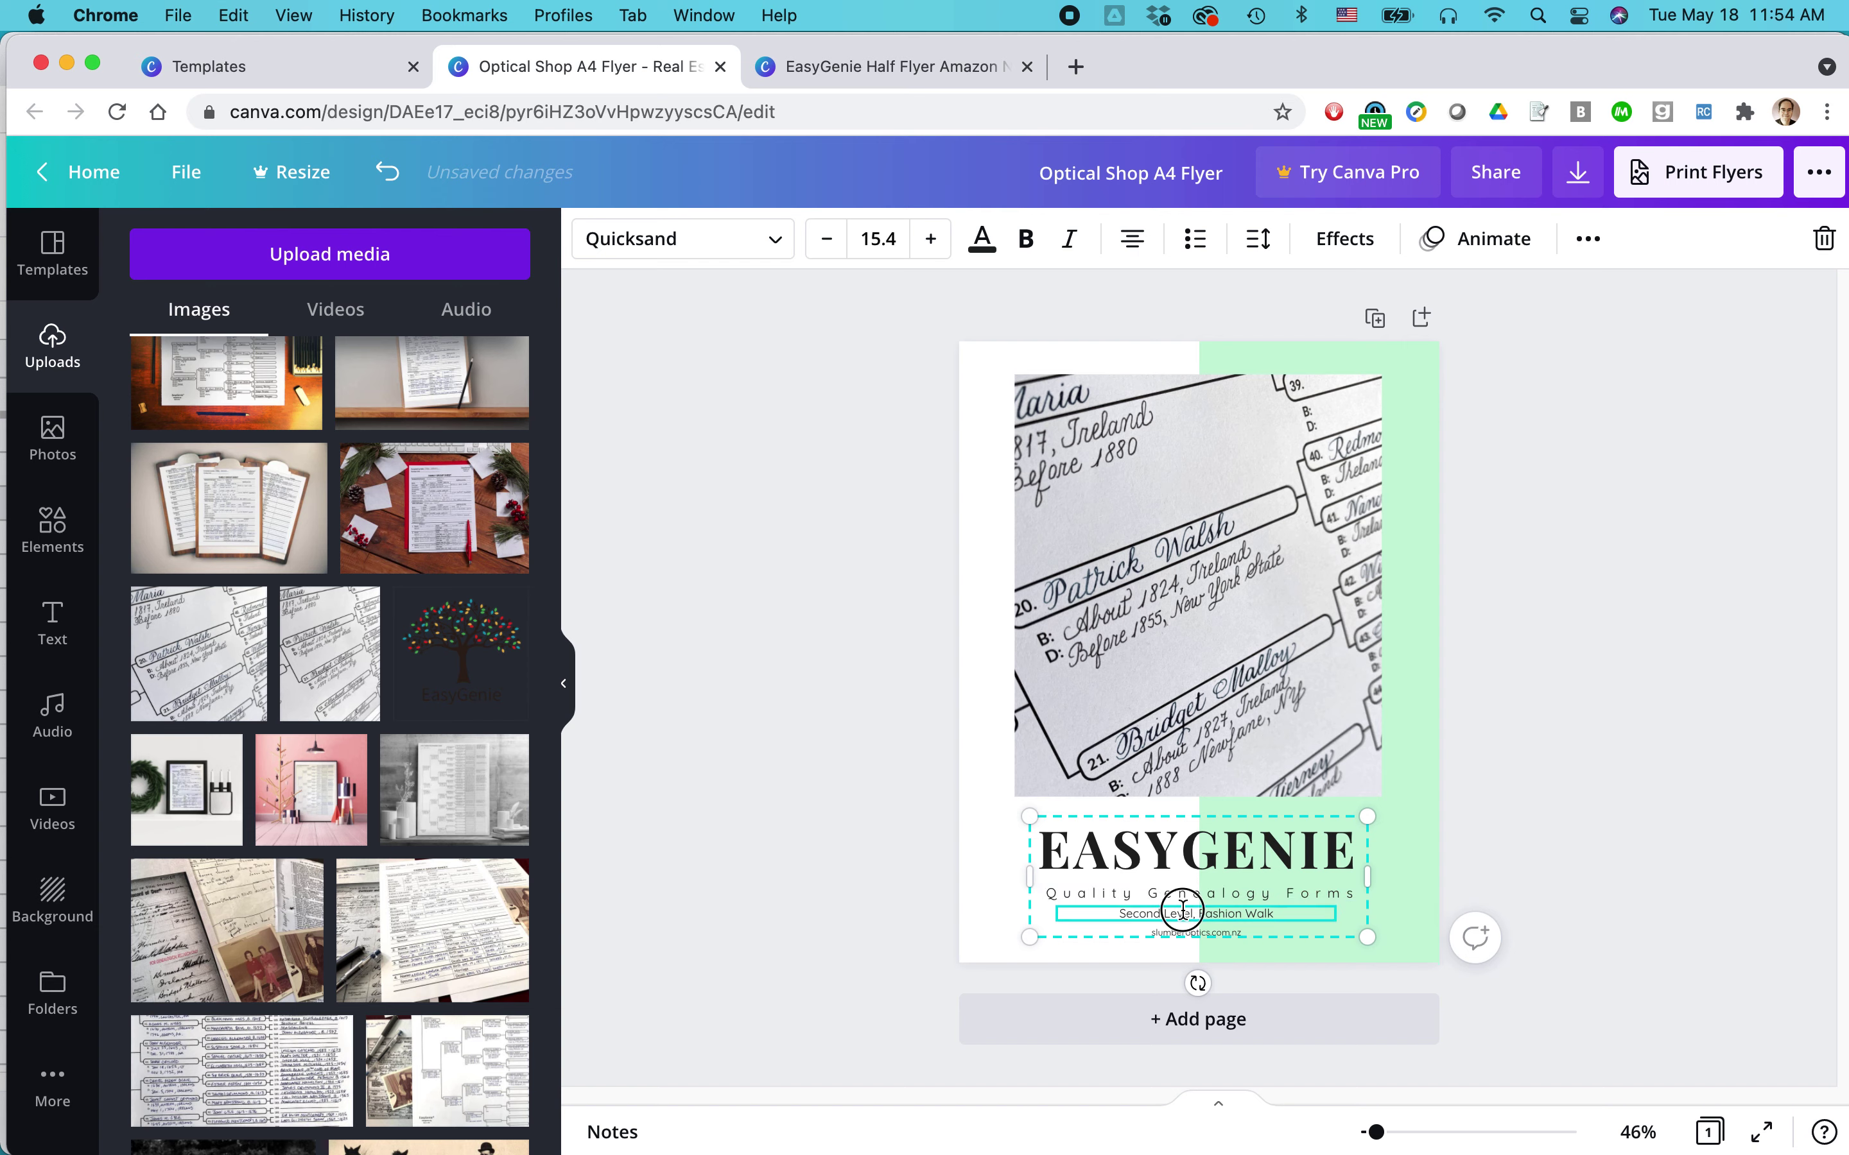
type("Check out our")
left_click_drag(1375, 1132, 1426, 1130)
scroll(1324, 931, "down", 10)
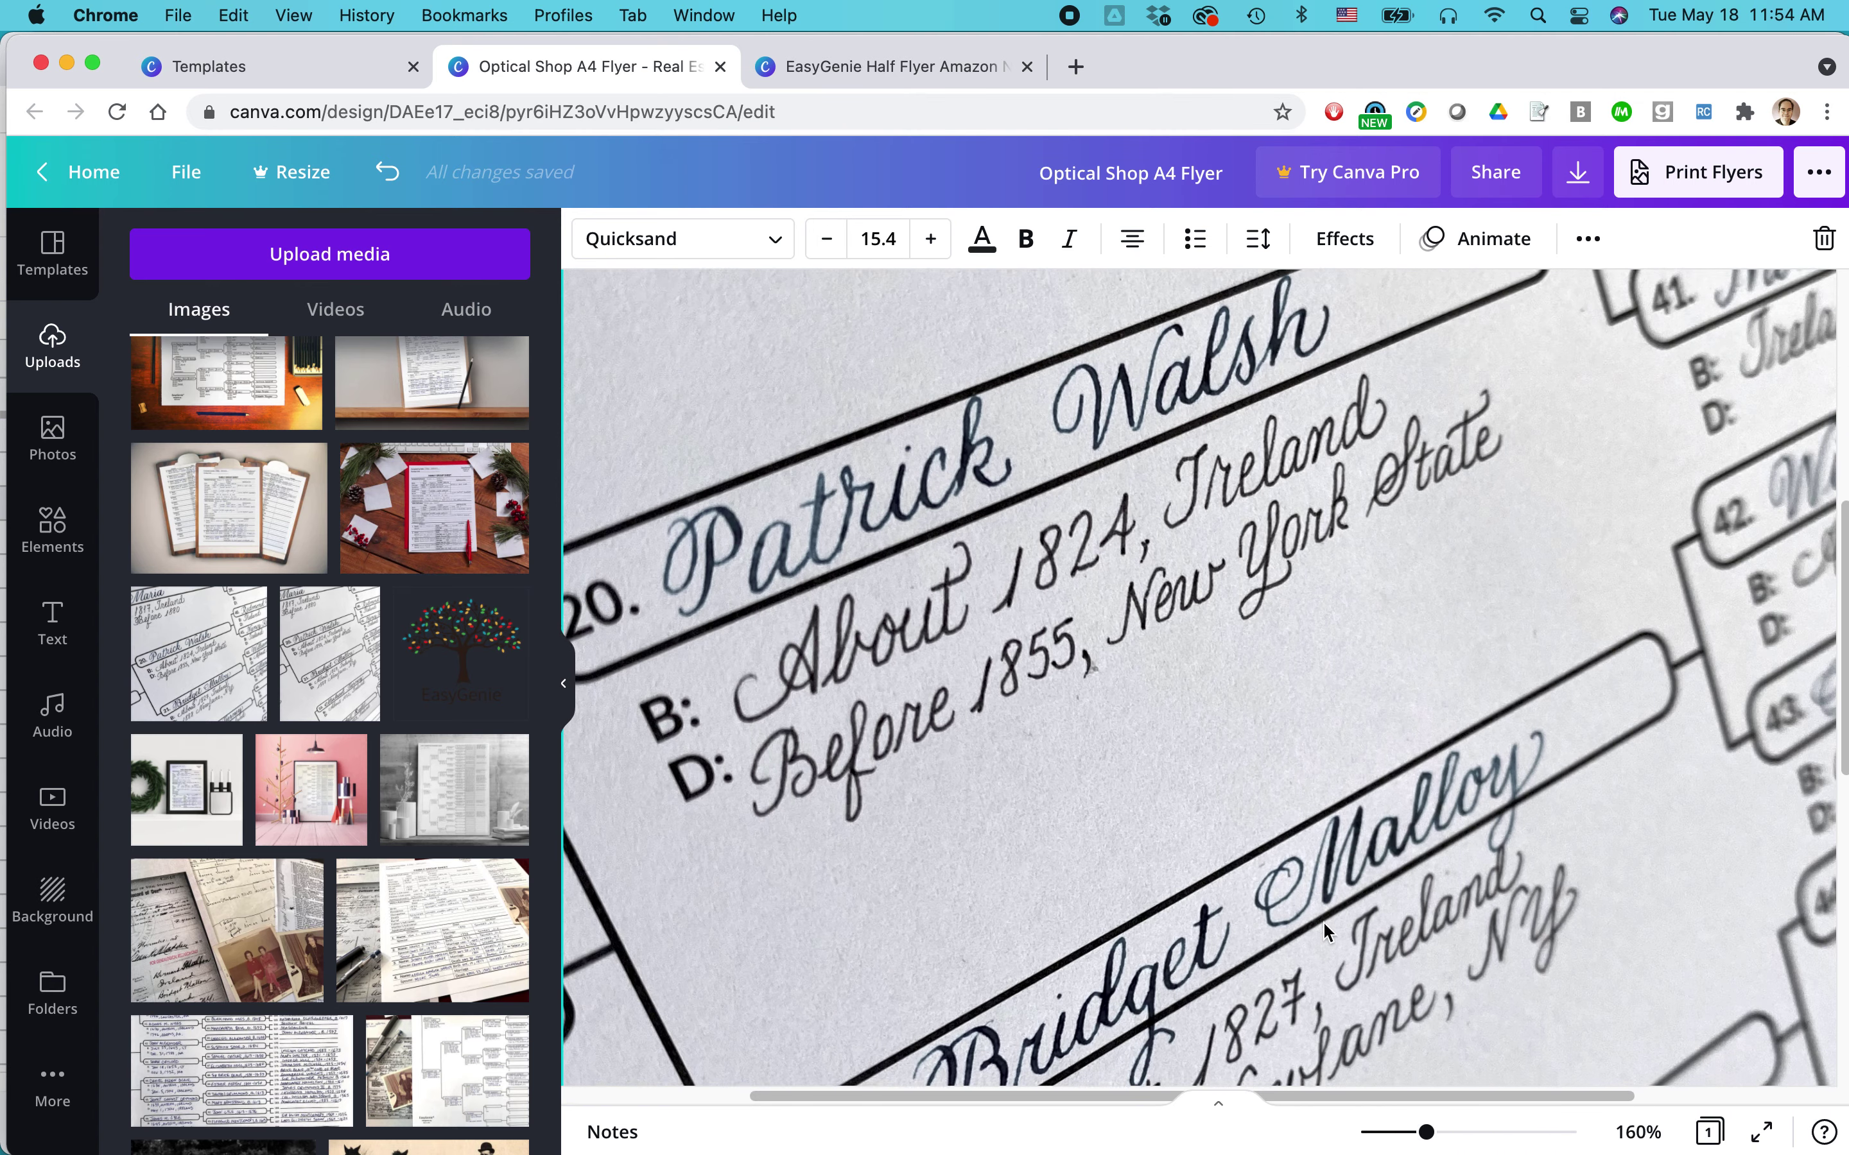
scroll(1314, 837, "down", 3)
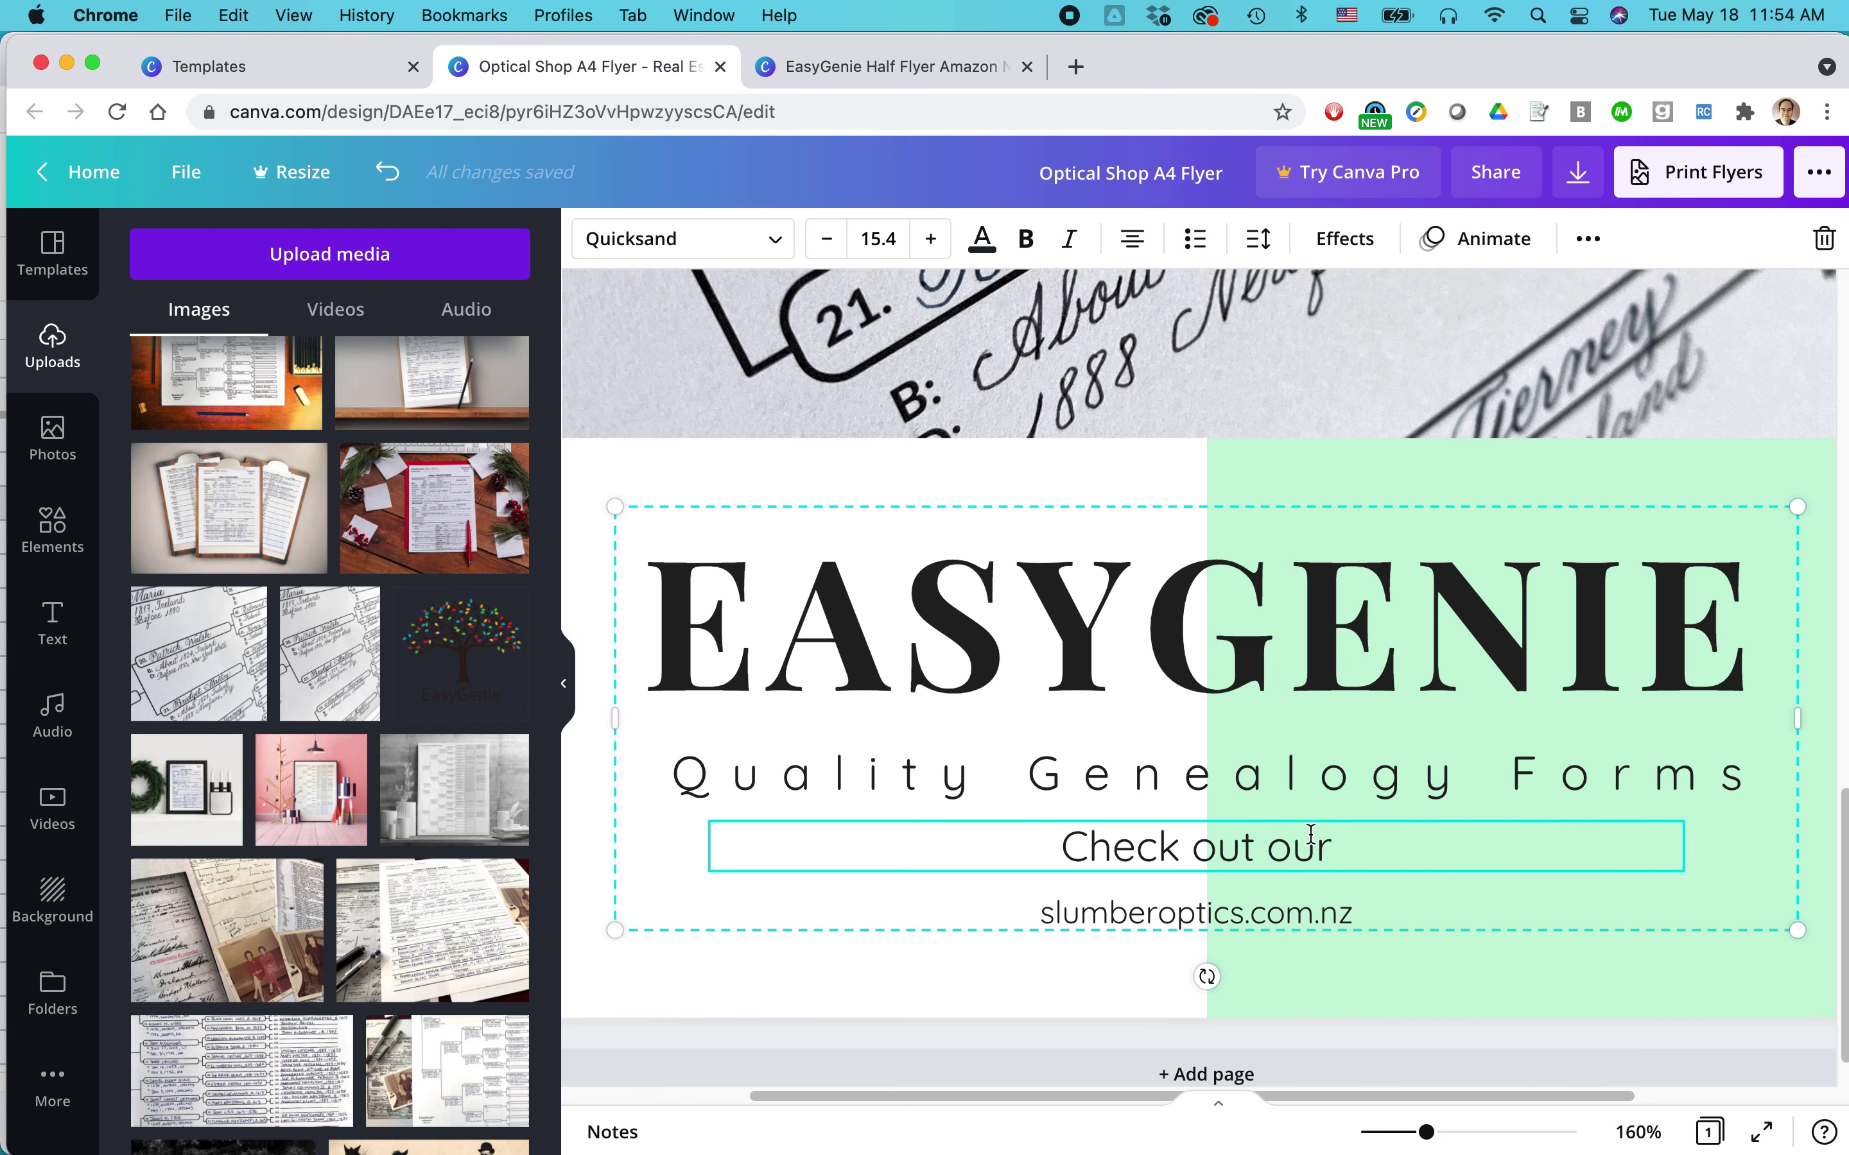
type("Amazon S")
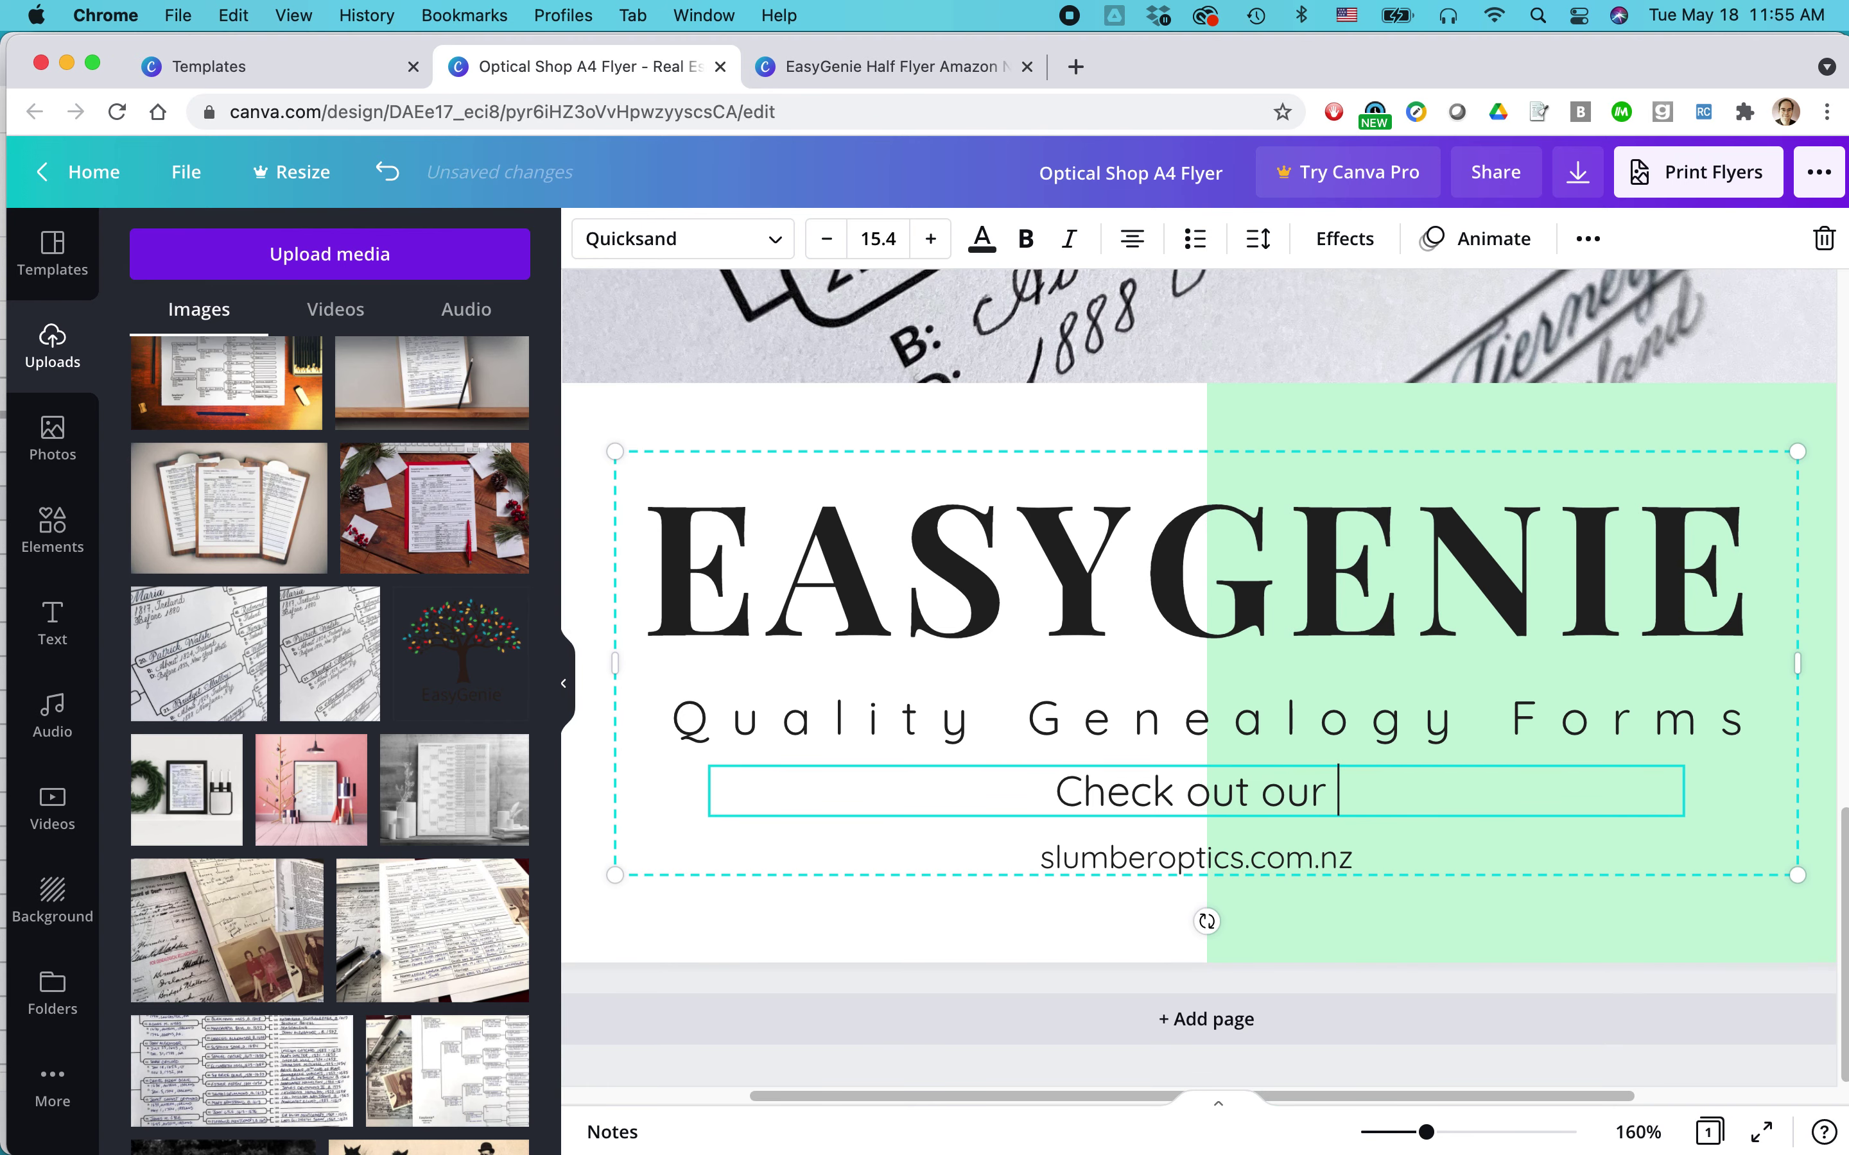
type("tore")
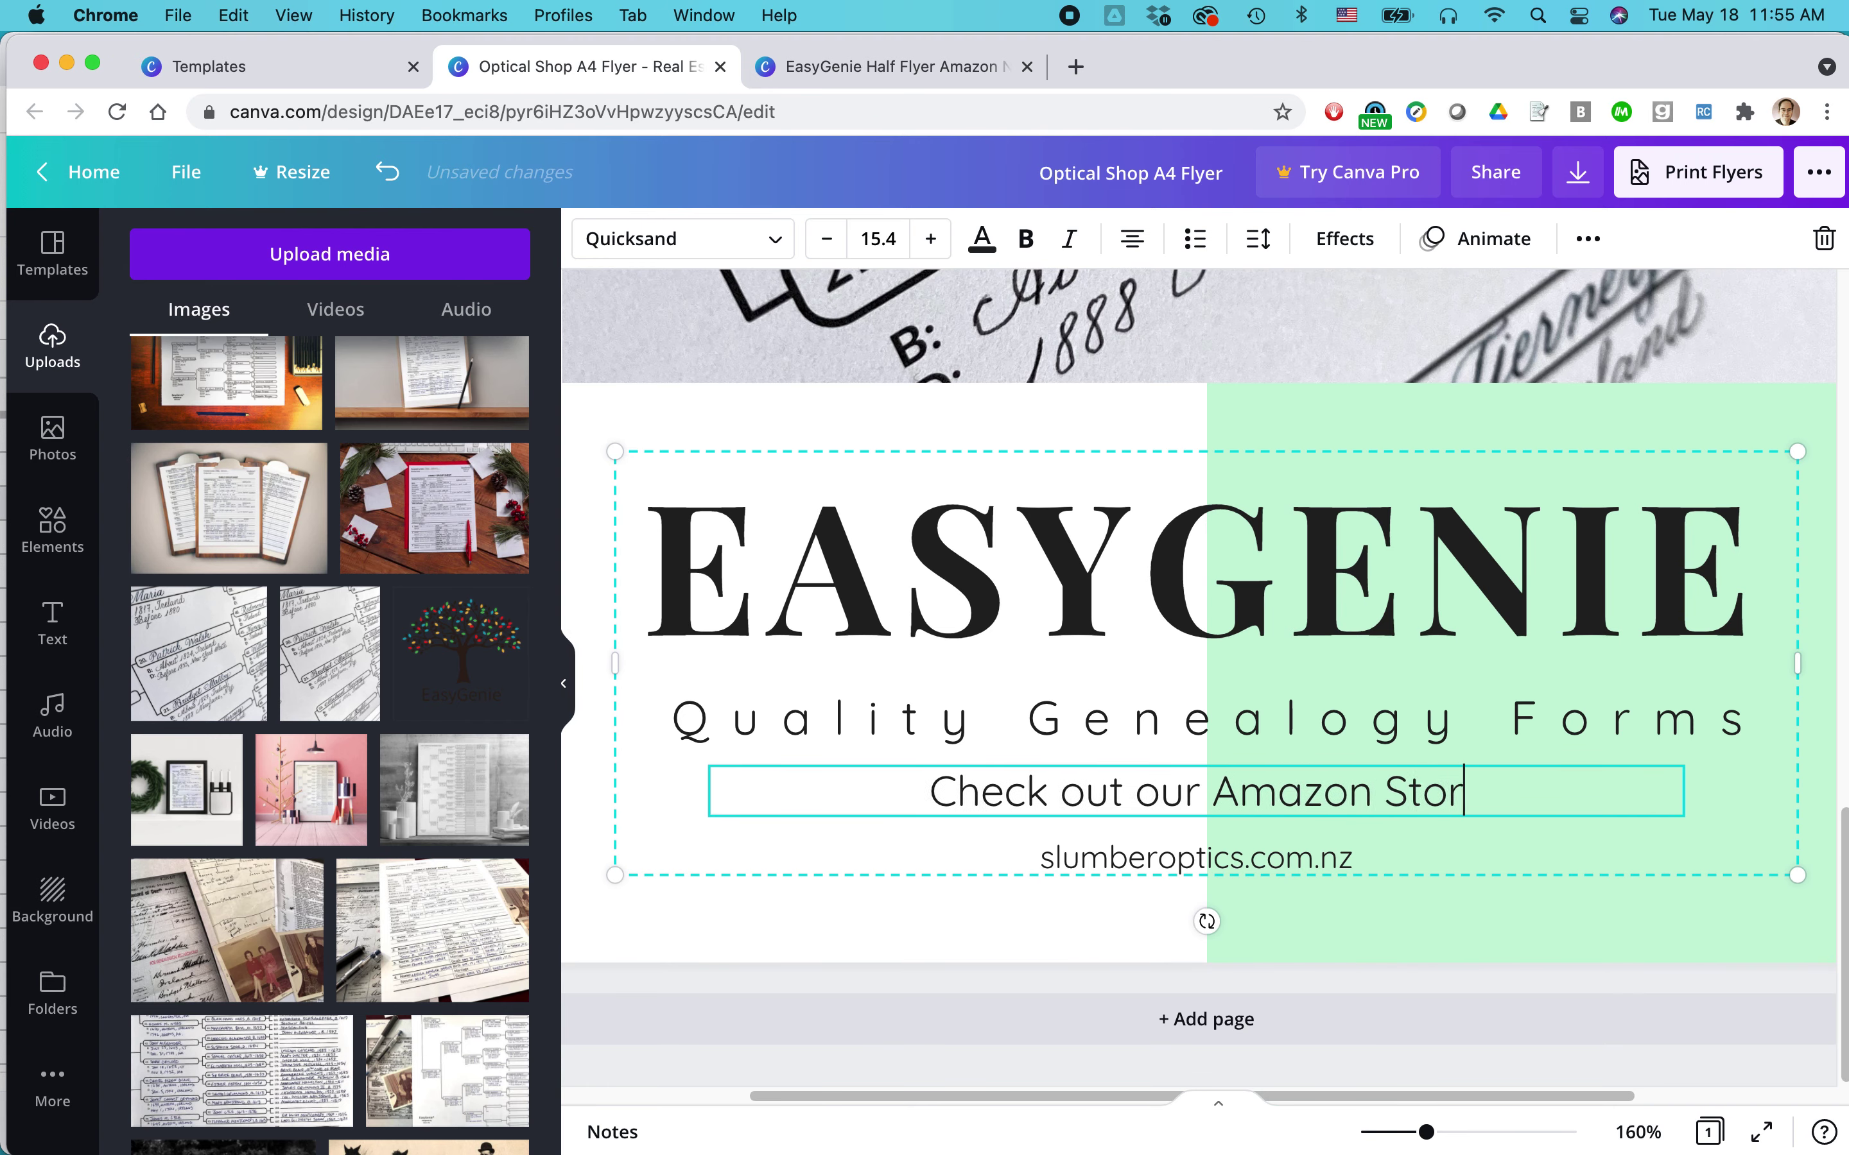
Replace the website address at the bottom of the flyer with "amazon.com/easygenie".
left_click(1222, 860)
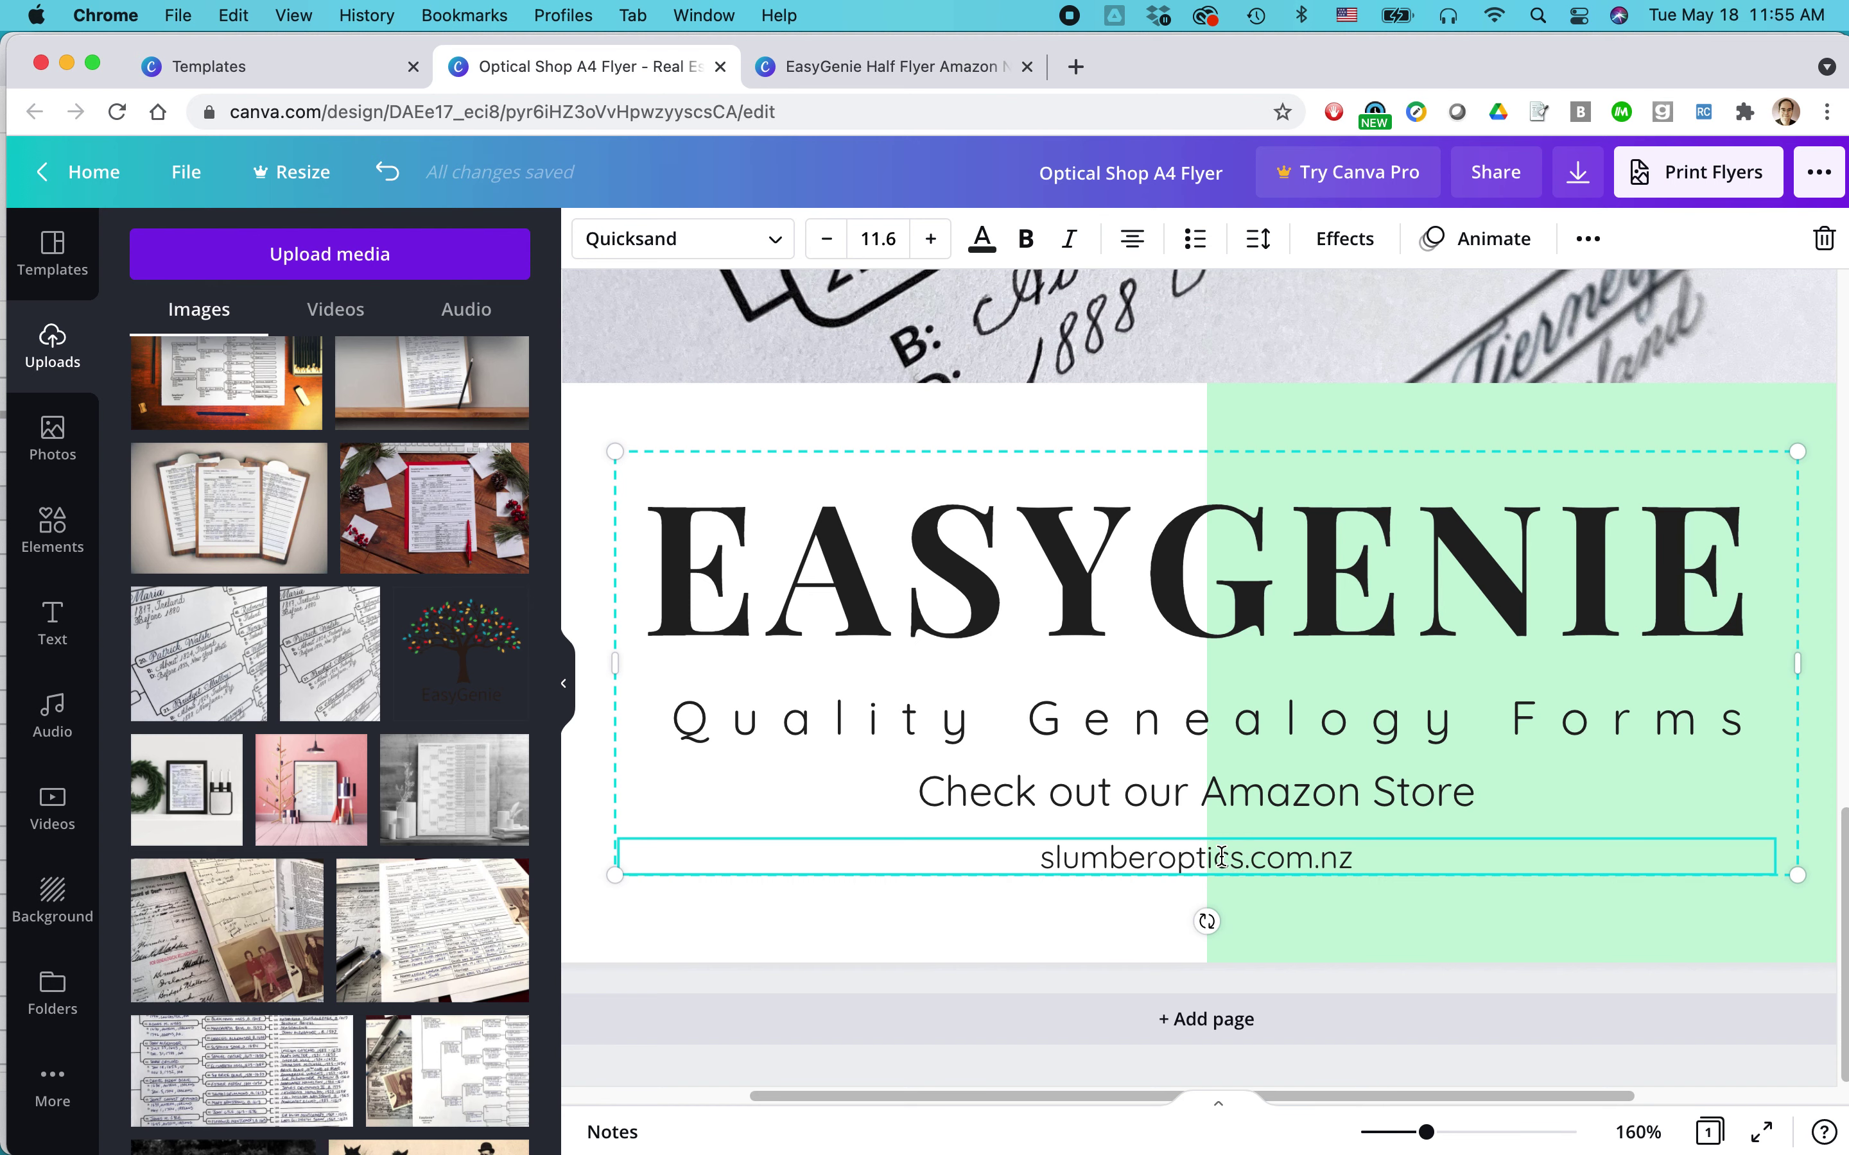
left_click(1222, 858)
type("amaz")
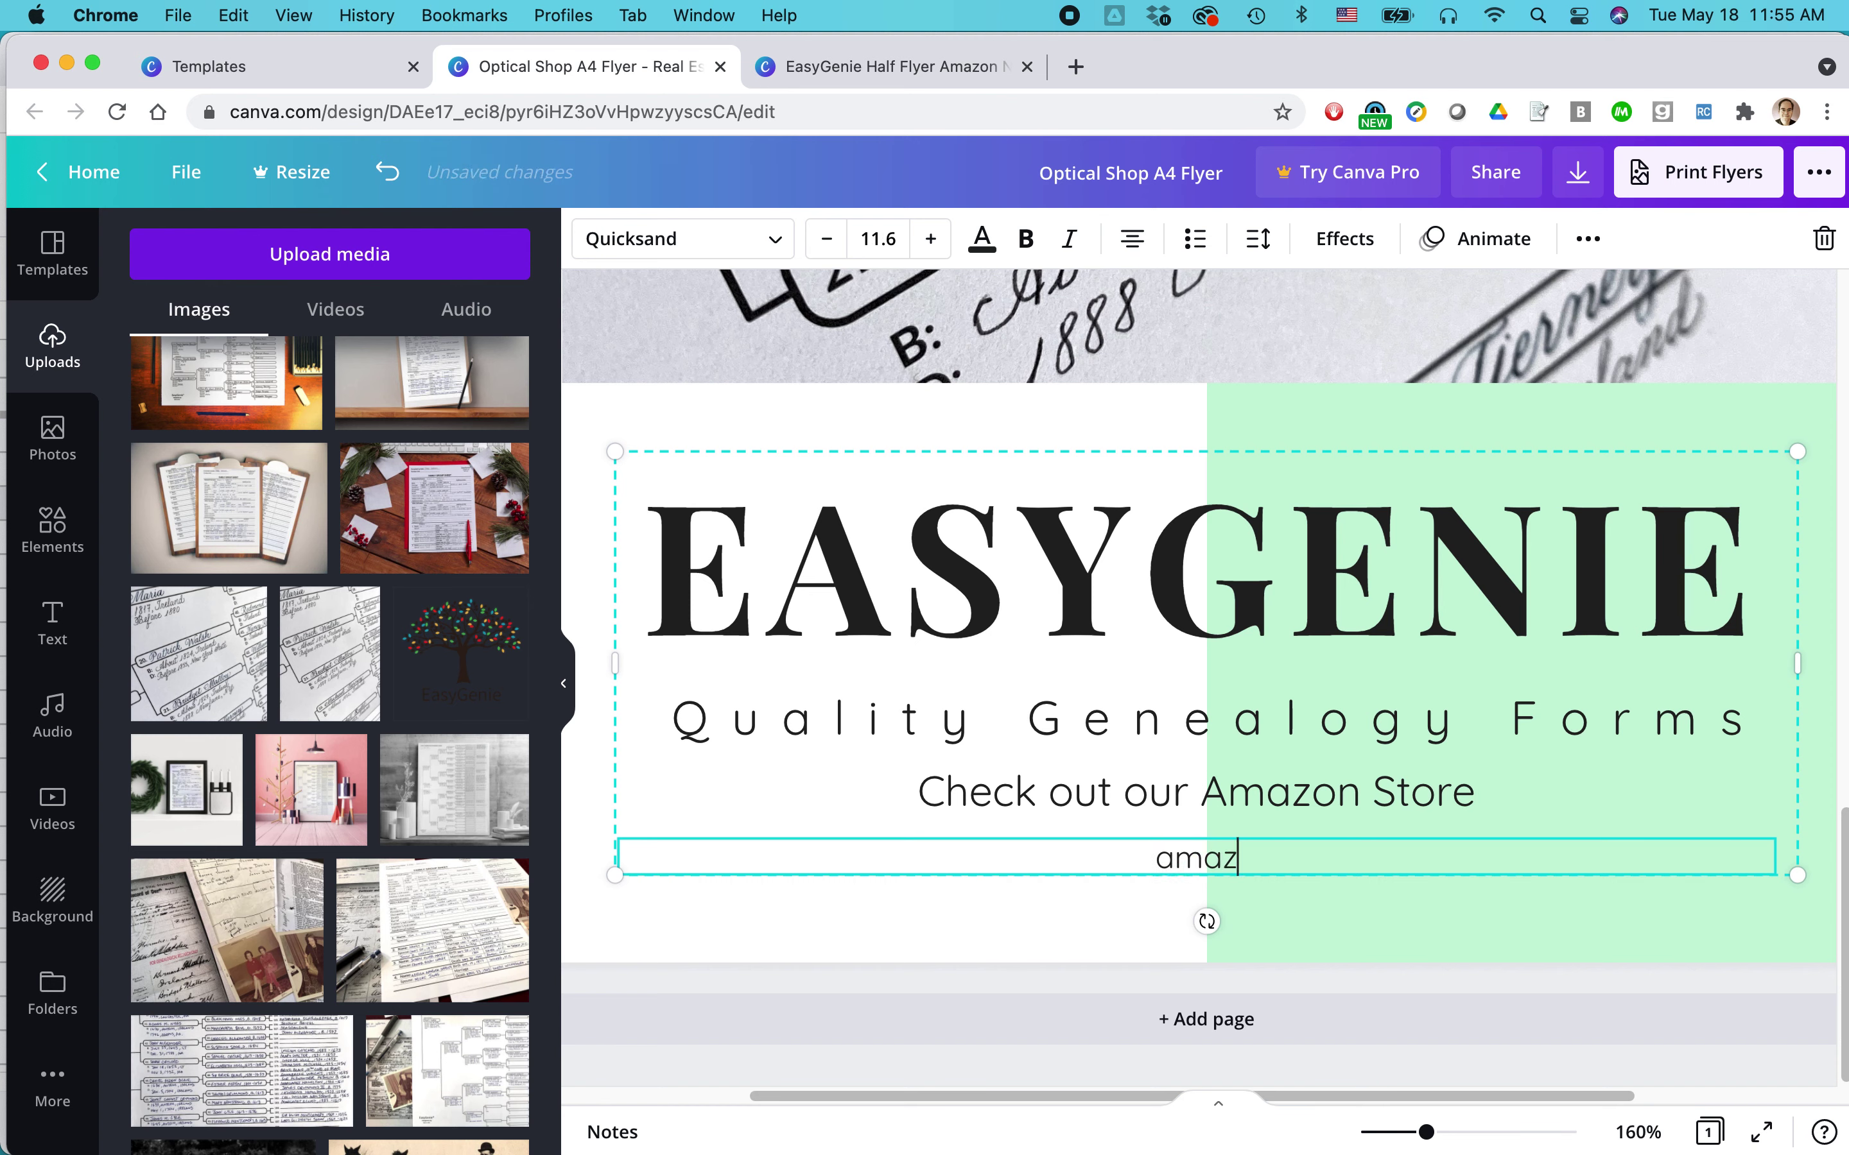
type("on.com/")
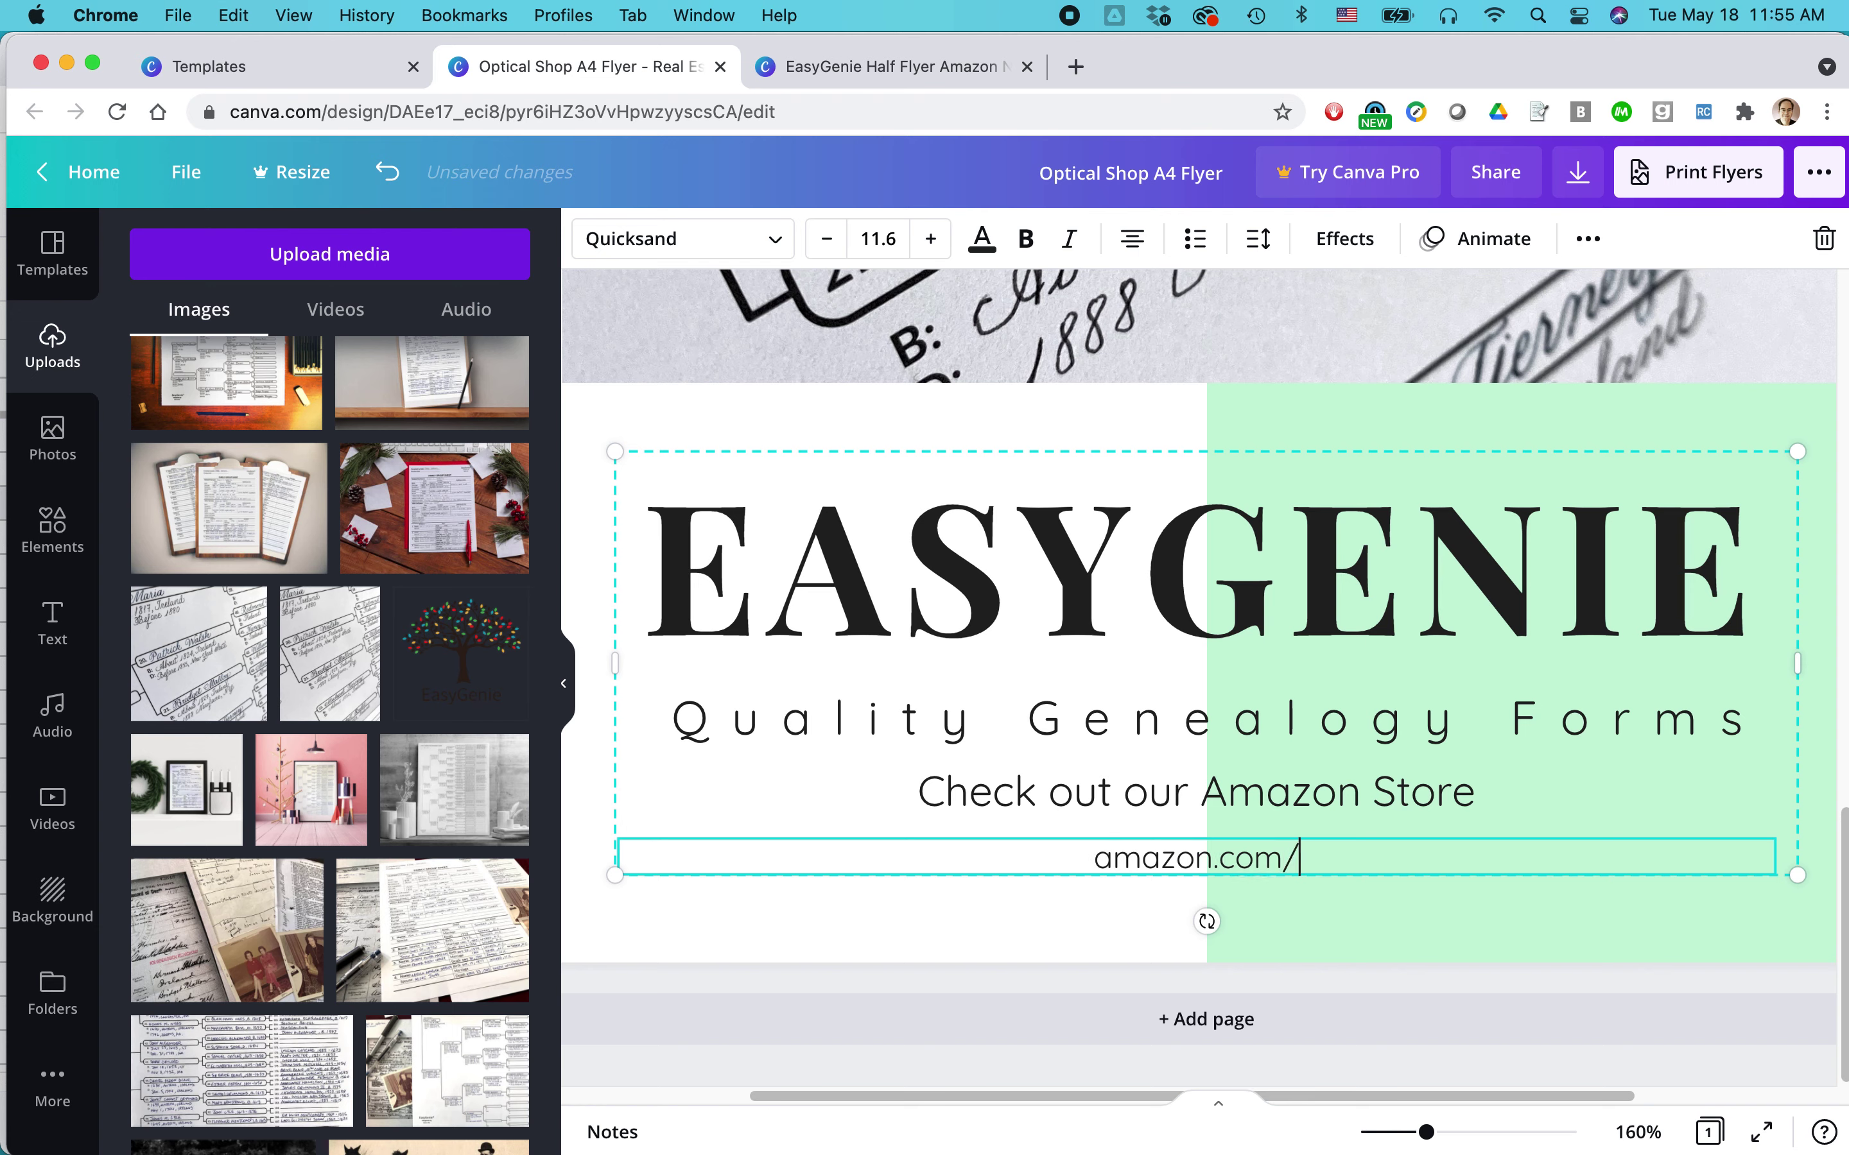
type("easygenie")
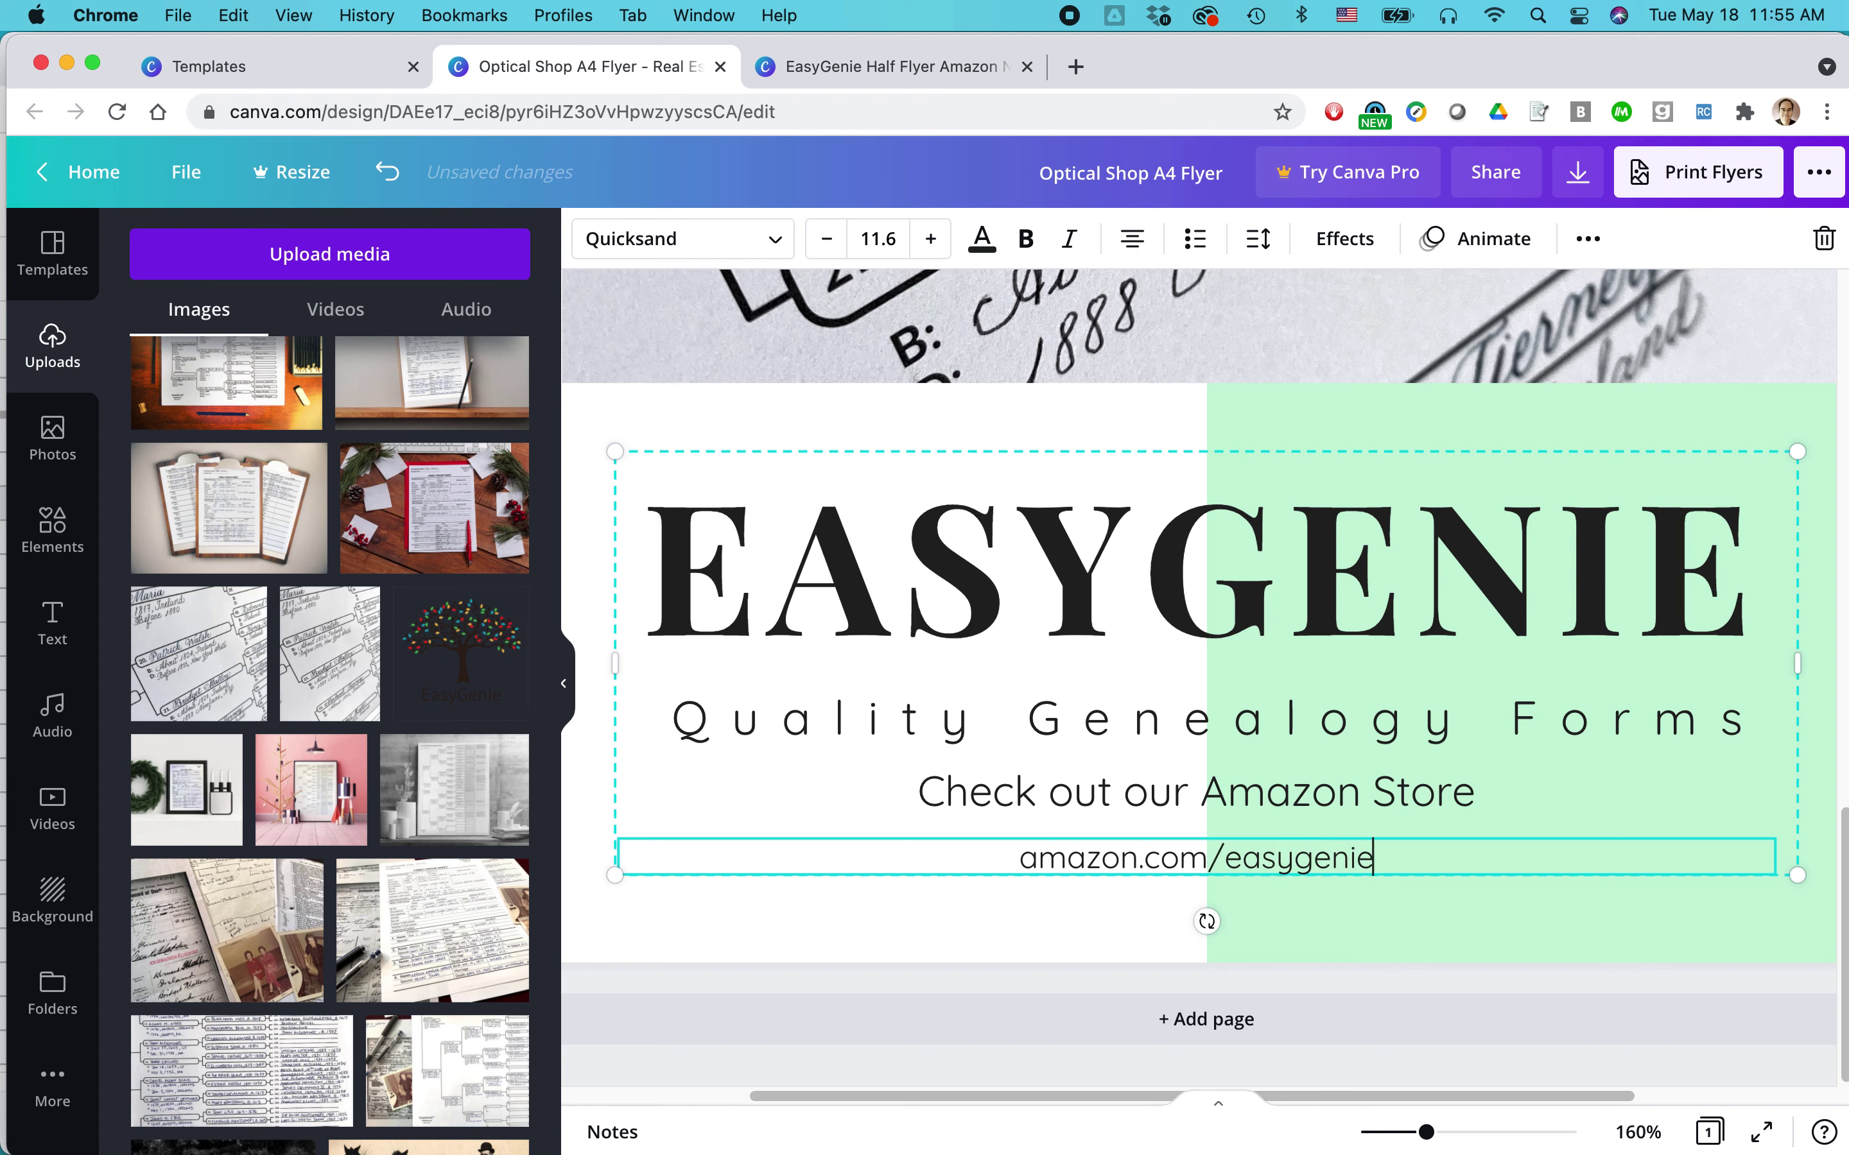
left_click(1342, 923)
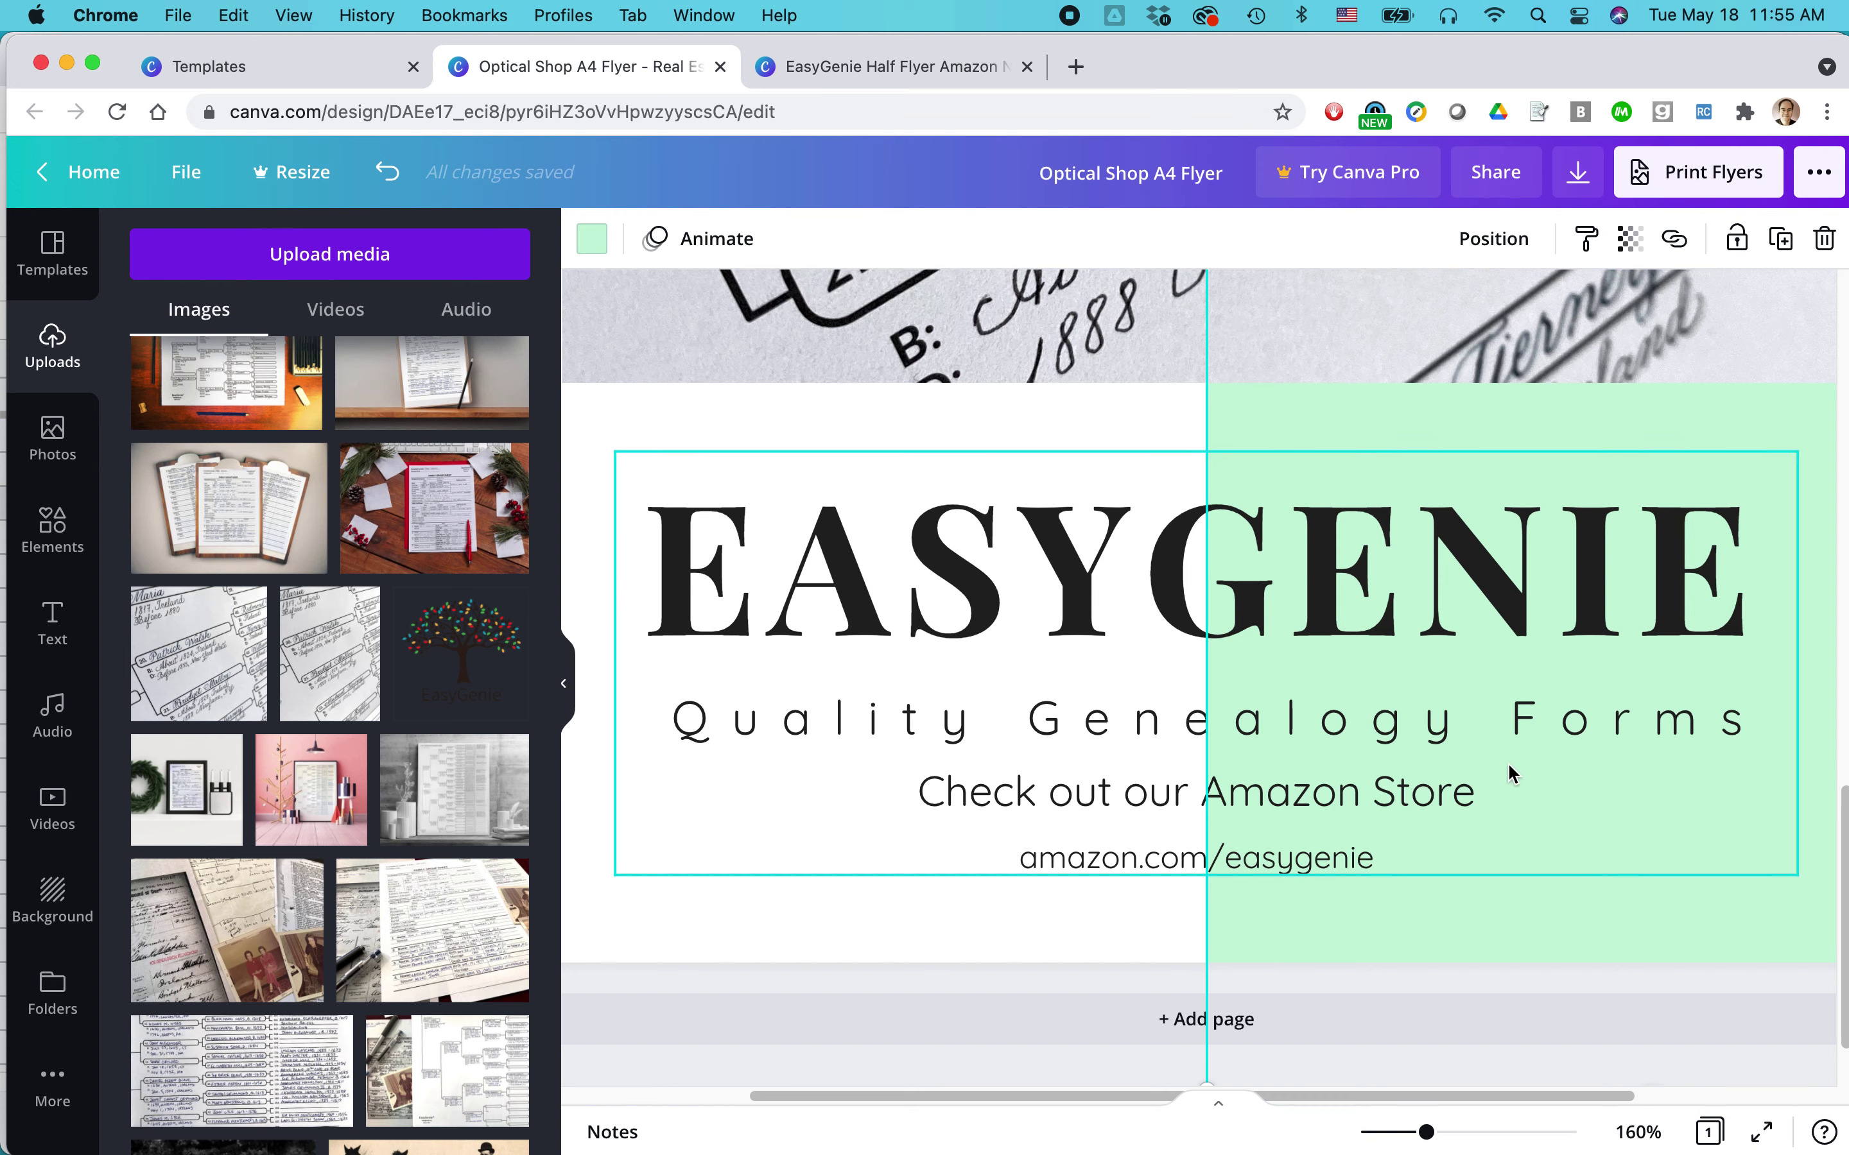
Recolor the mint-green background block, trying sky blue and lime green from the default colors.
scroll(1516, 719, "up", 5)
scroll(1517, 718, "down", 5)
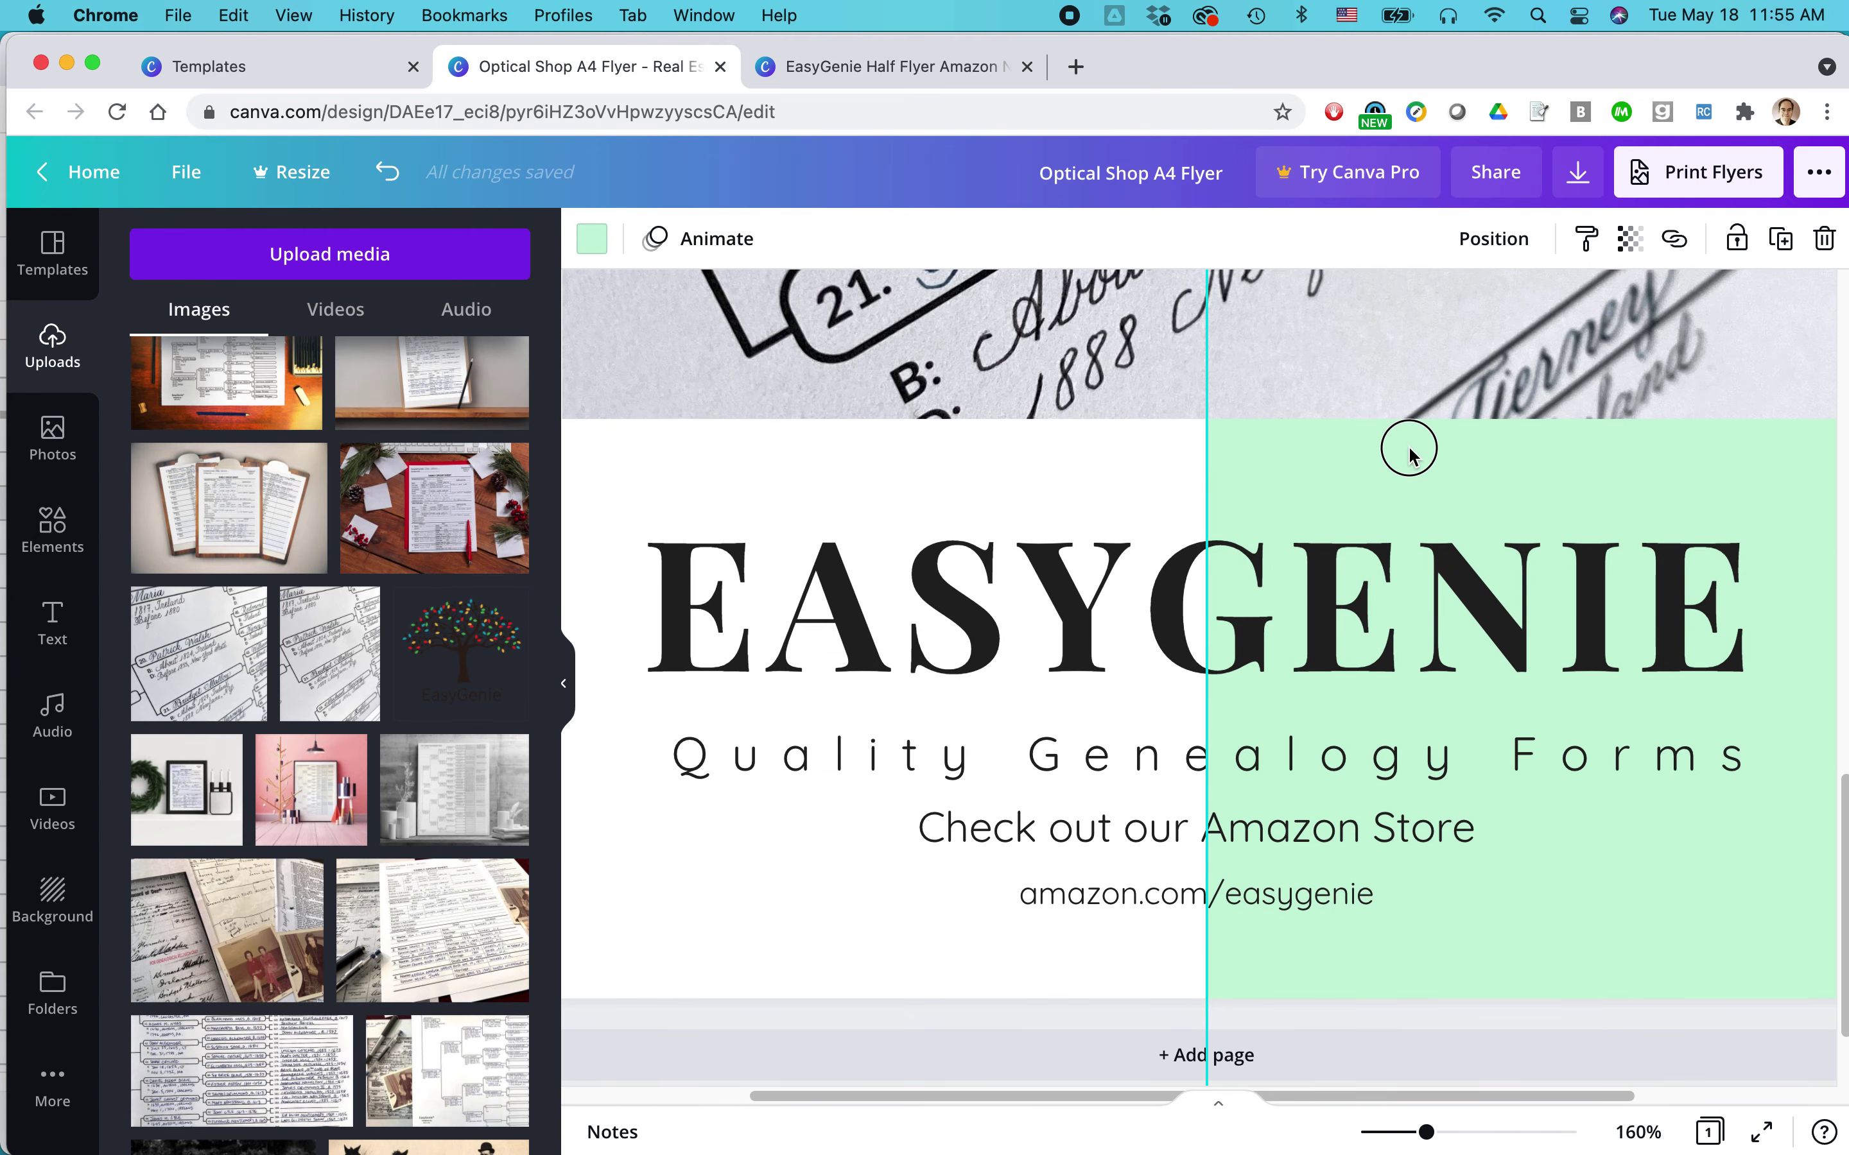
right_click(1408, 445)
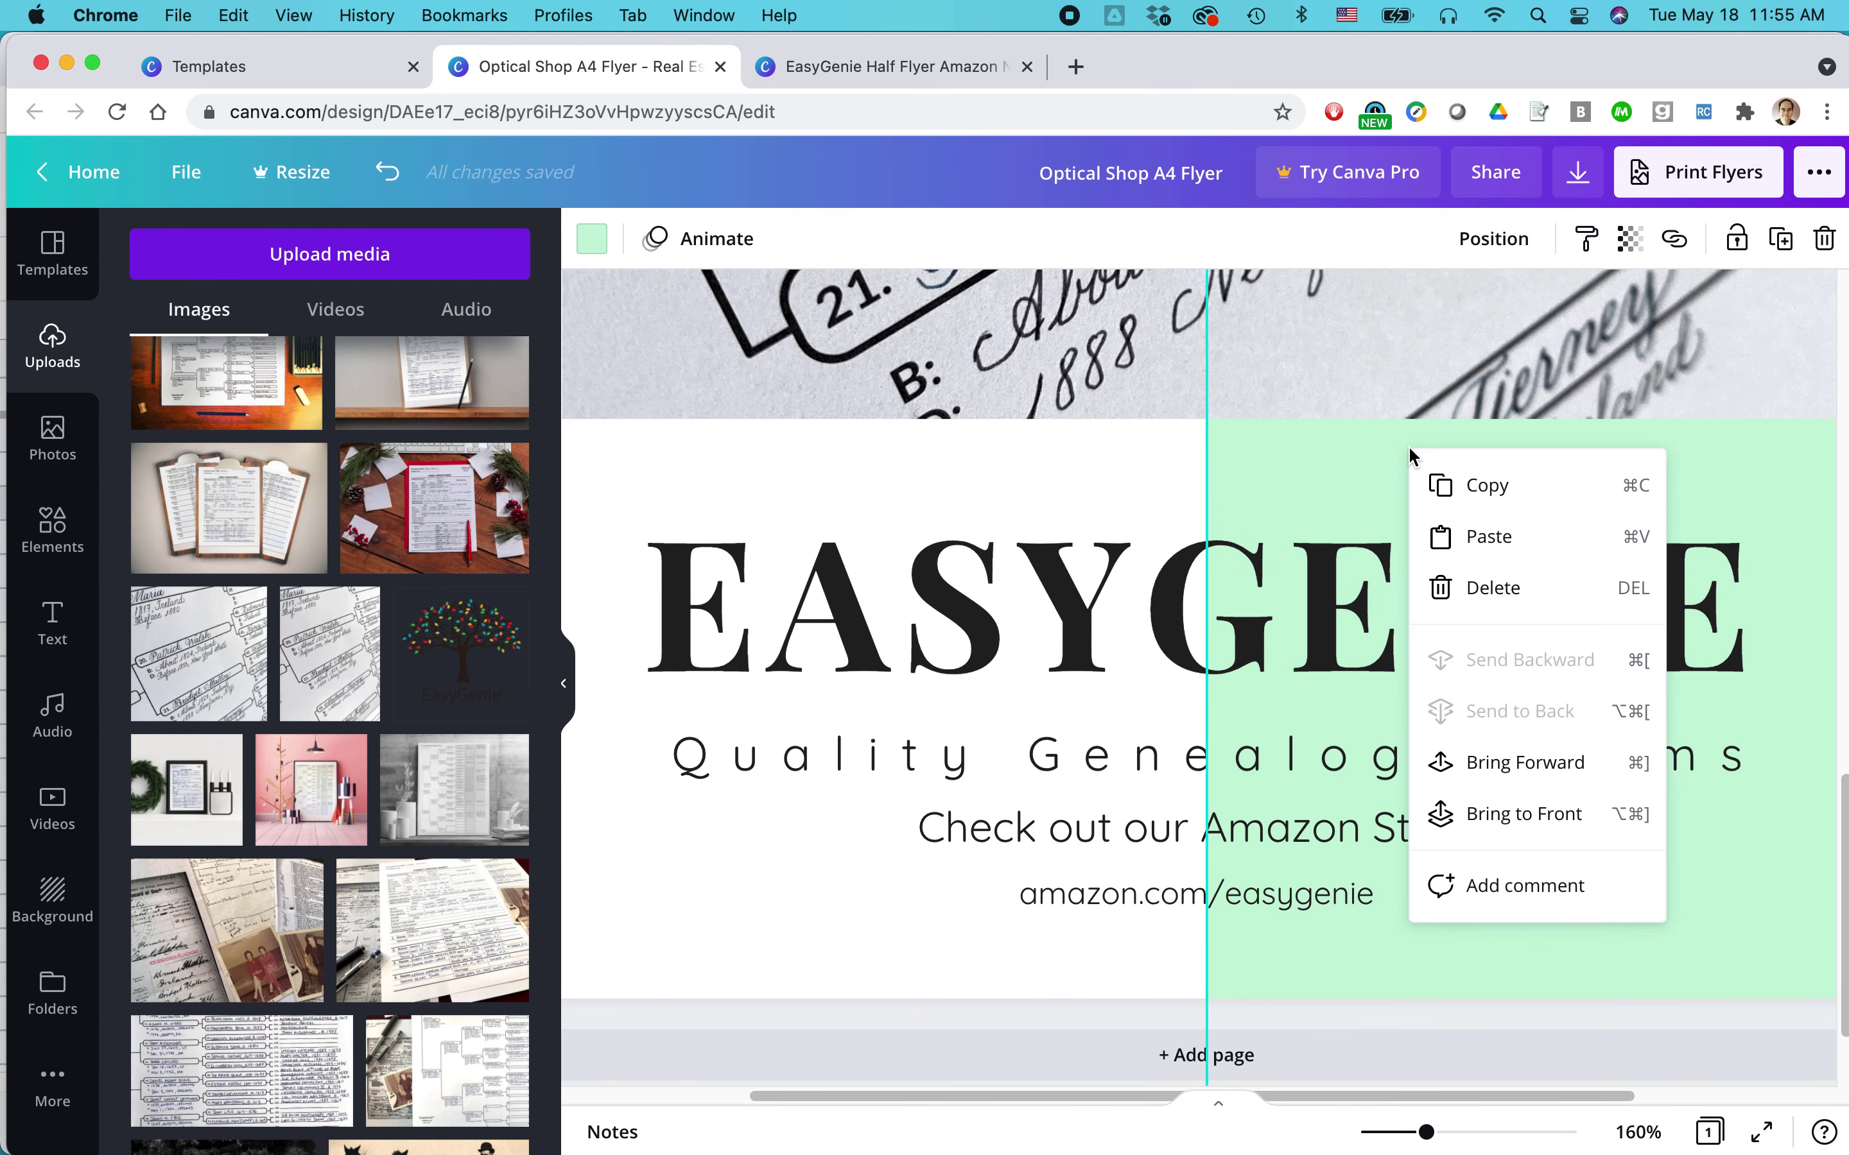
left_click(1375, 446)
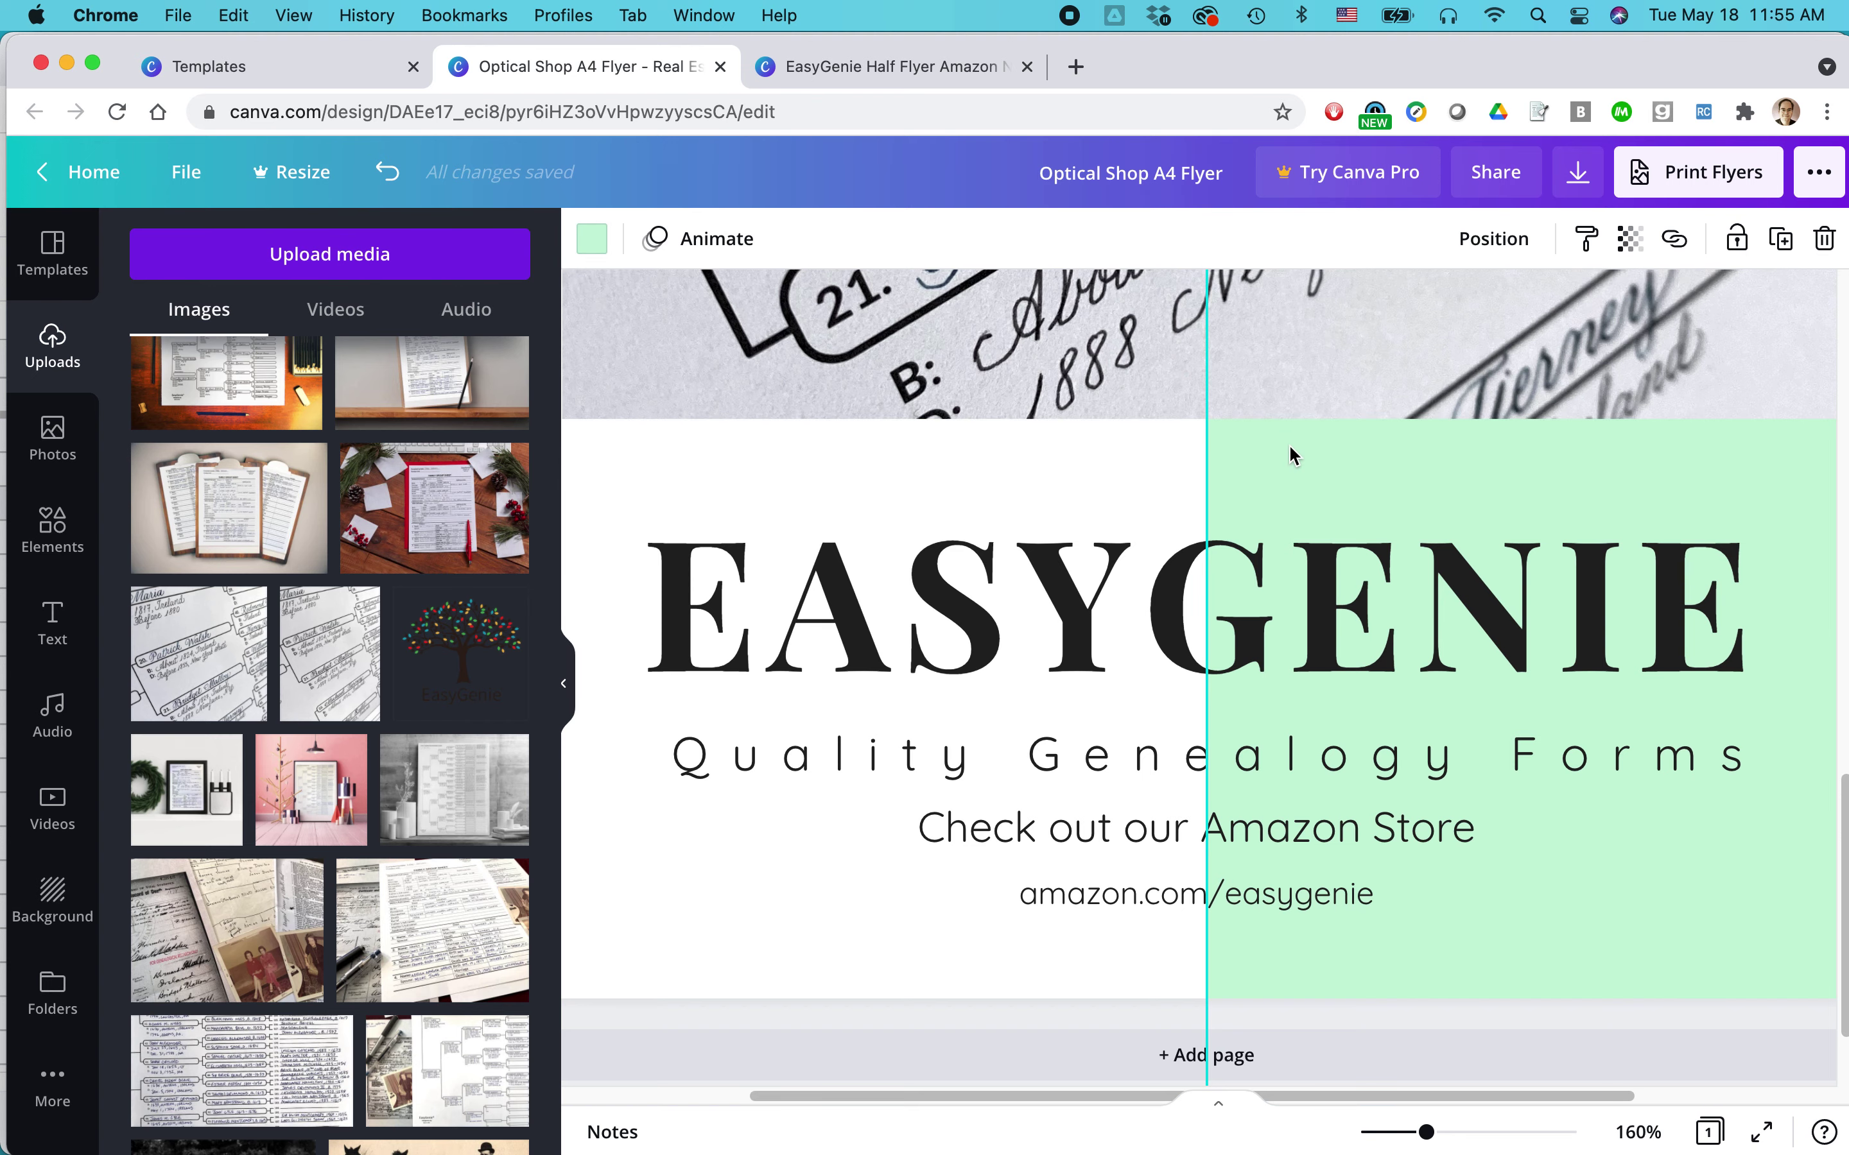
left_click(593, 252)
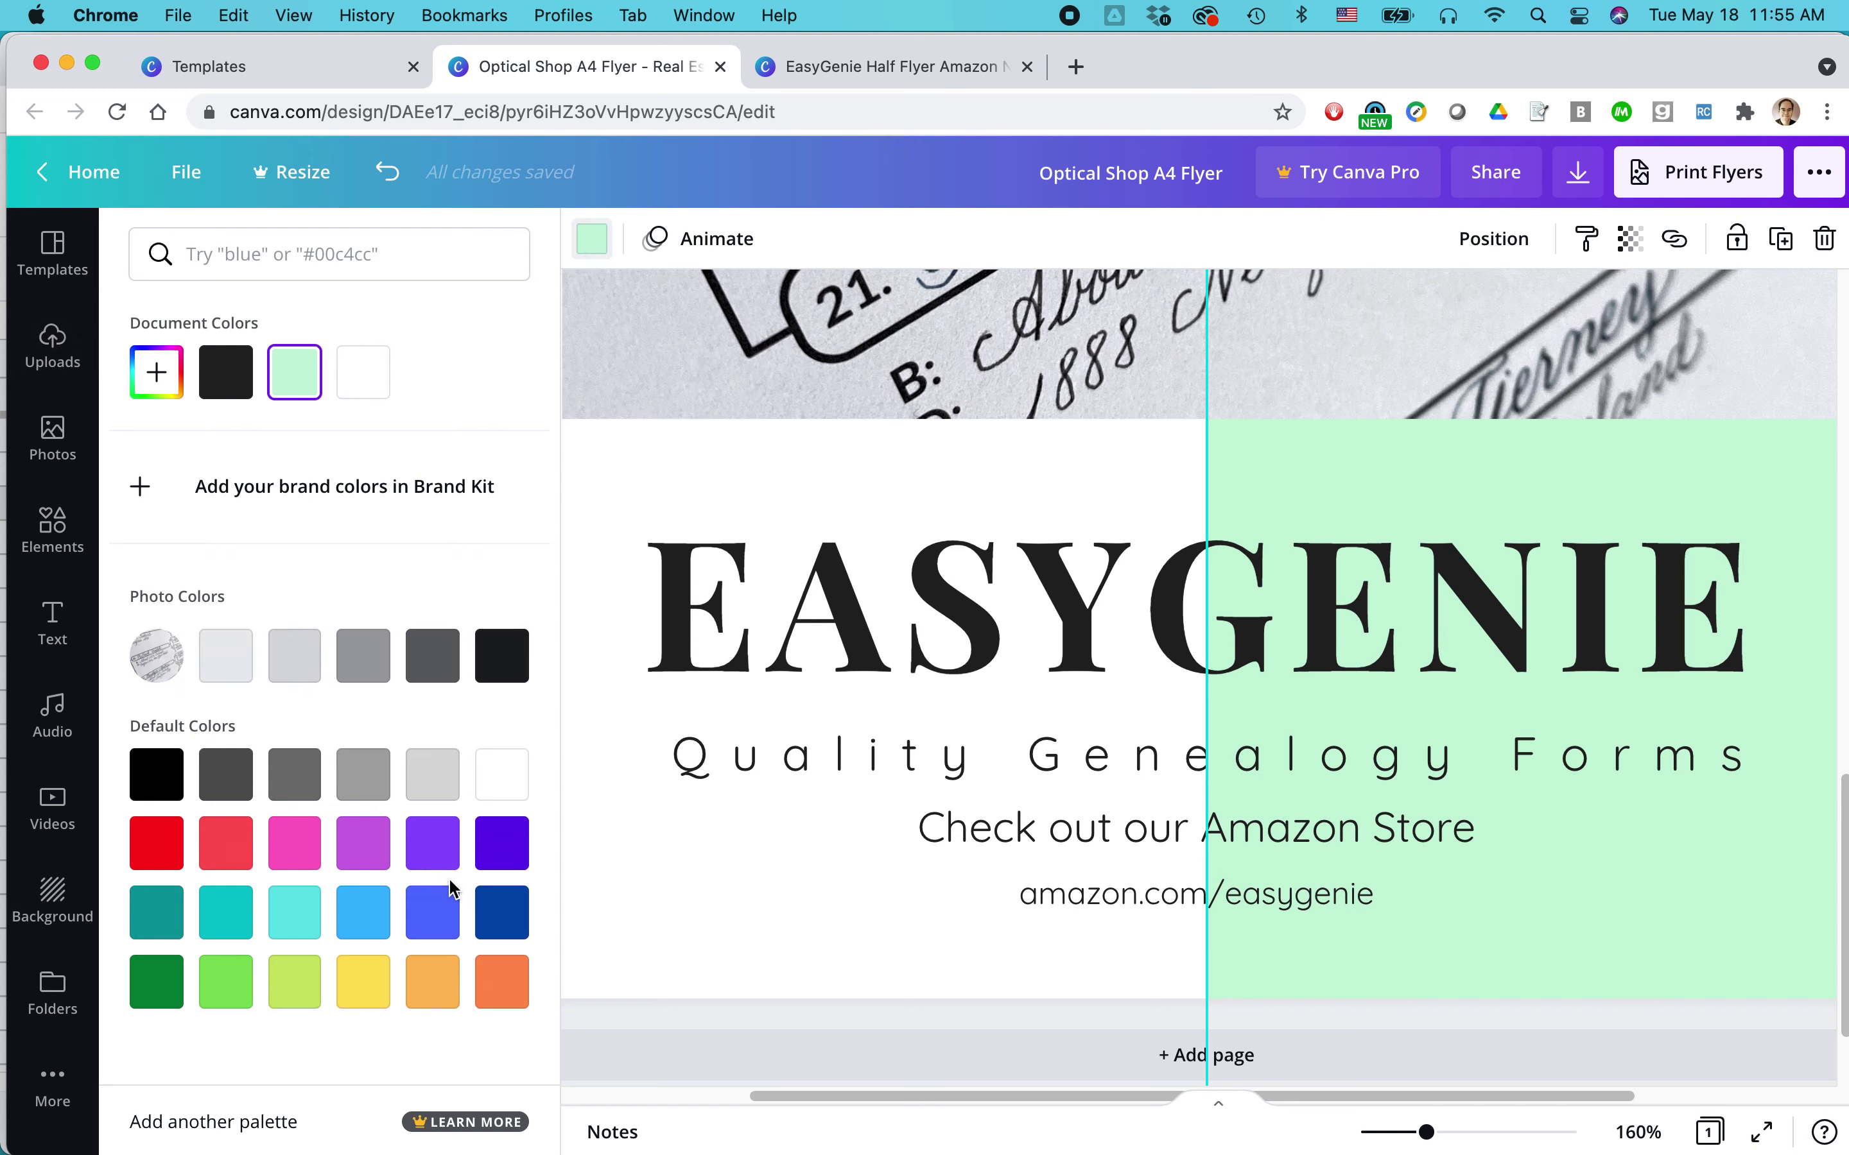
left_click(373, 923)
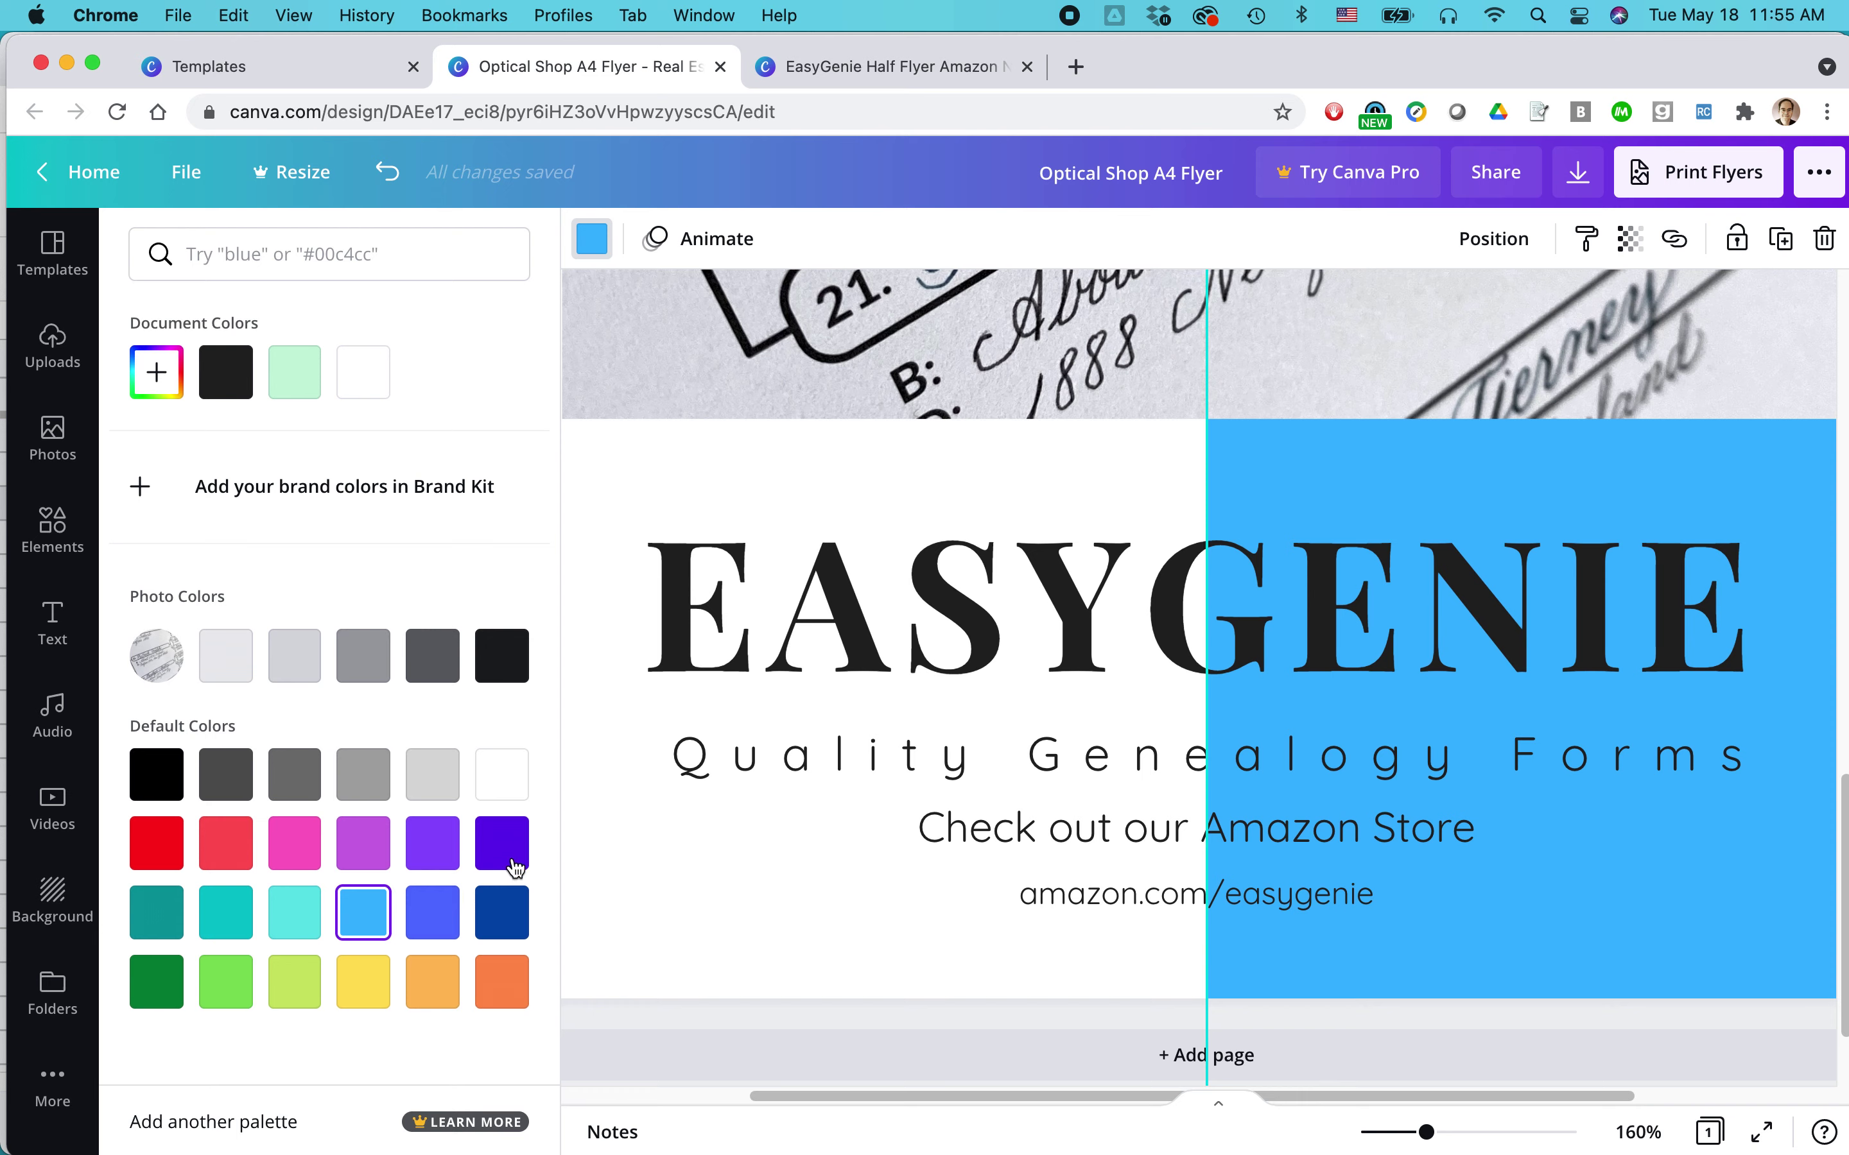
left_click(293, 987)
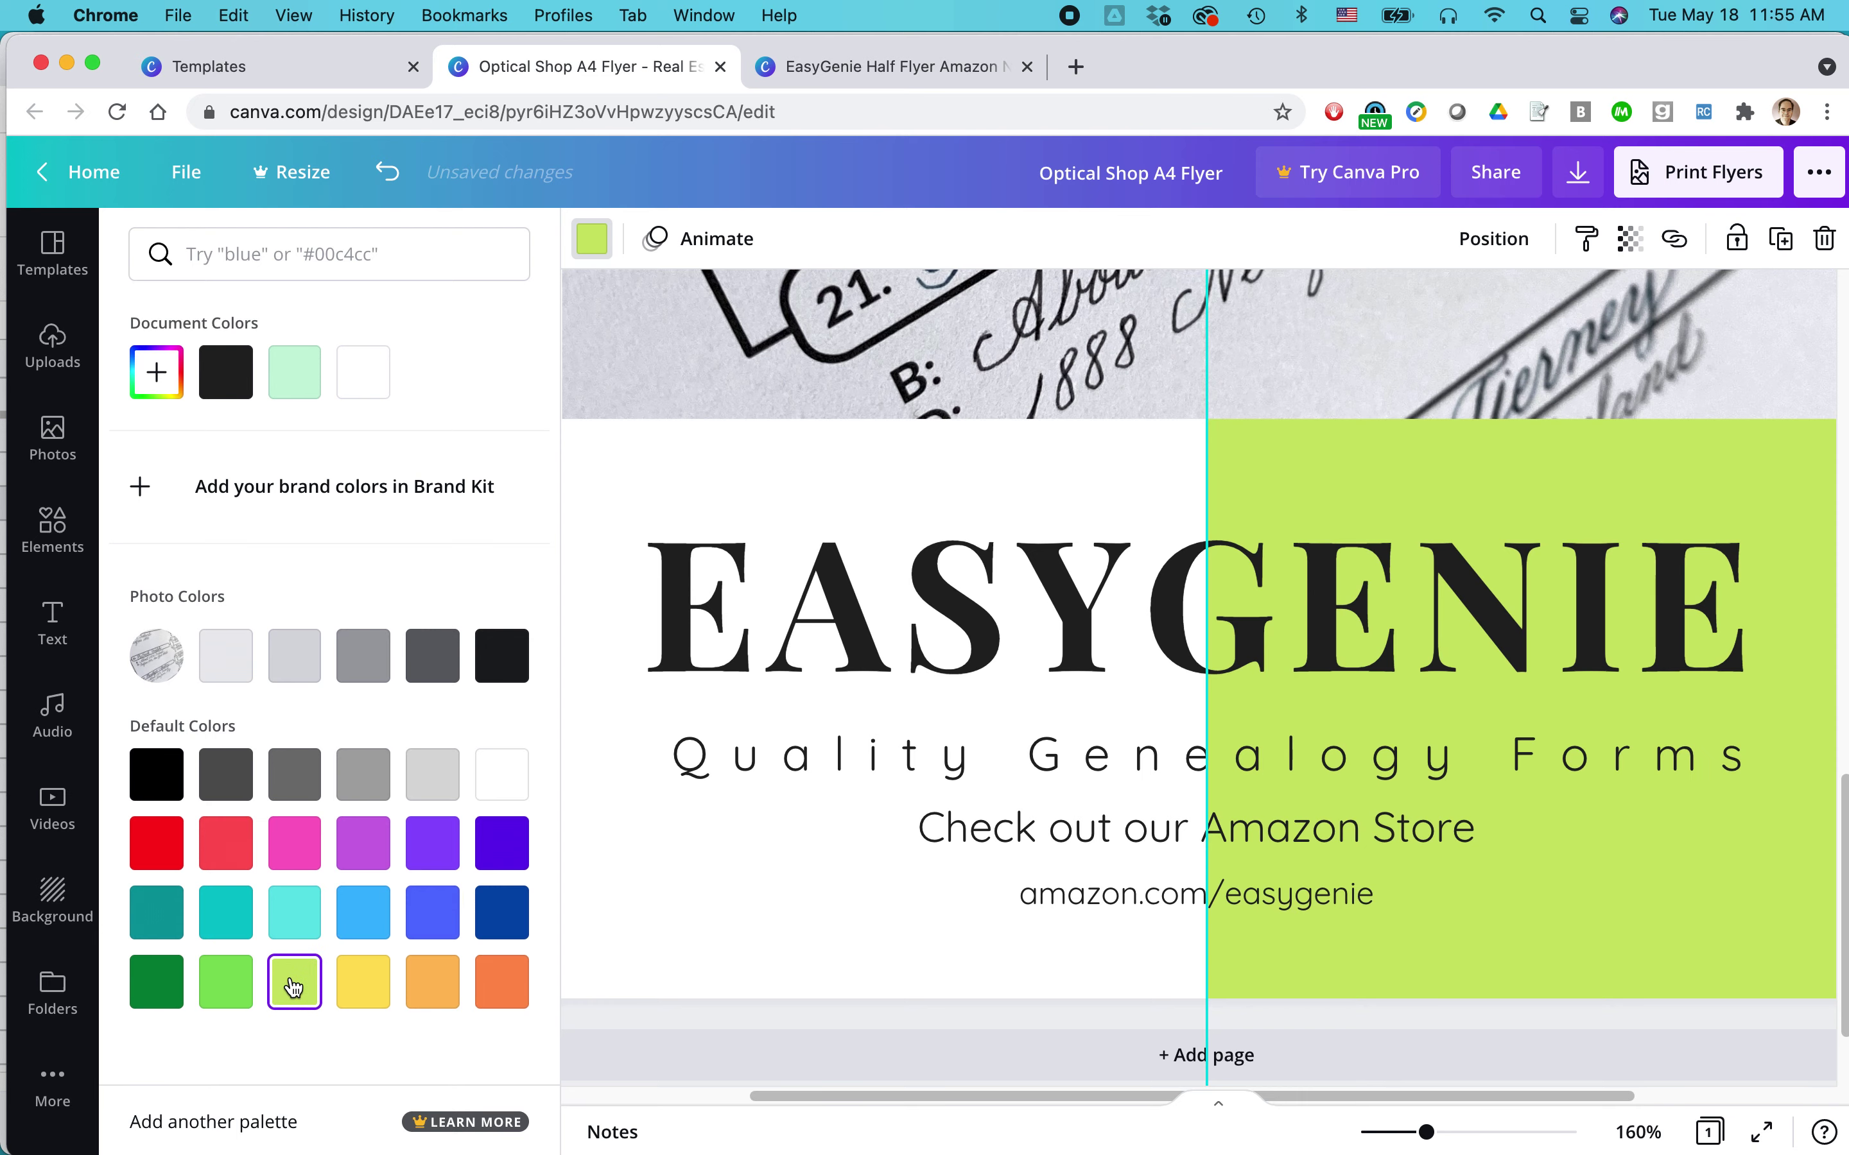
Look over the text color and additional formatting options for the flyer's website address line.
left_click(668, 877)
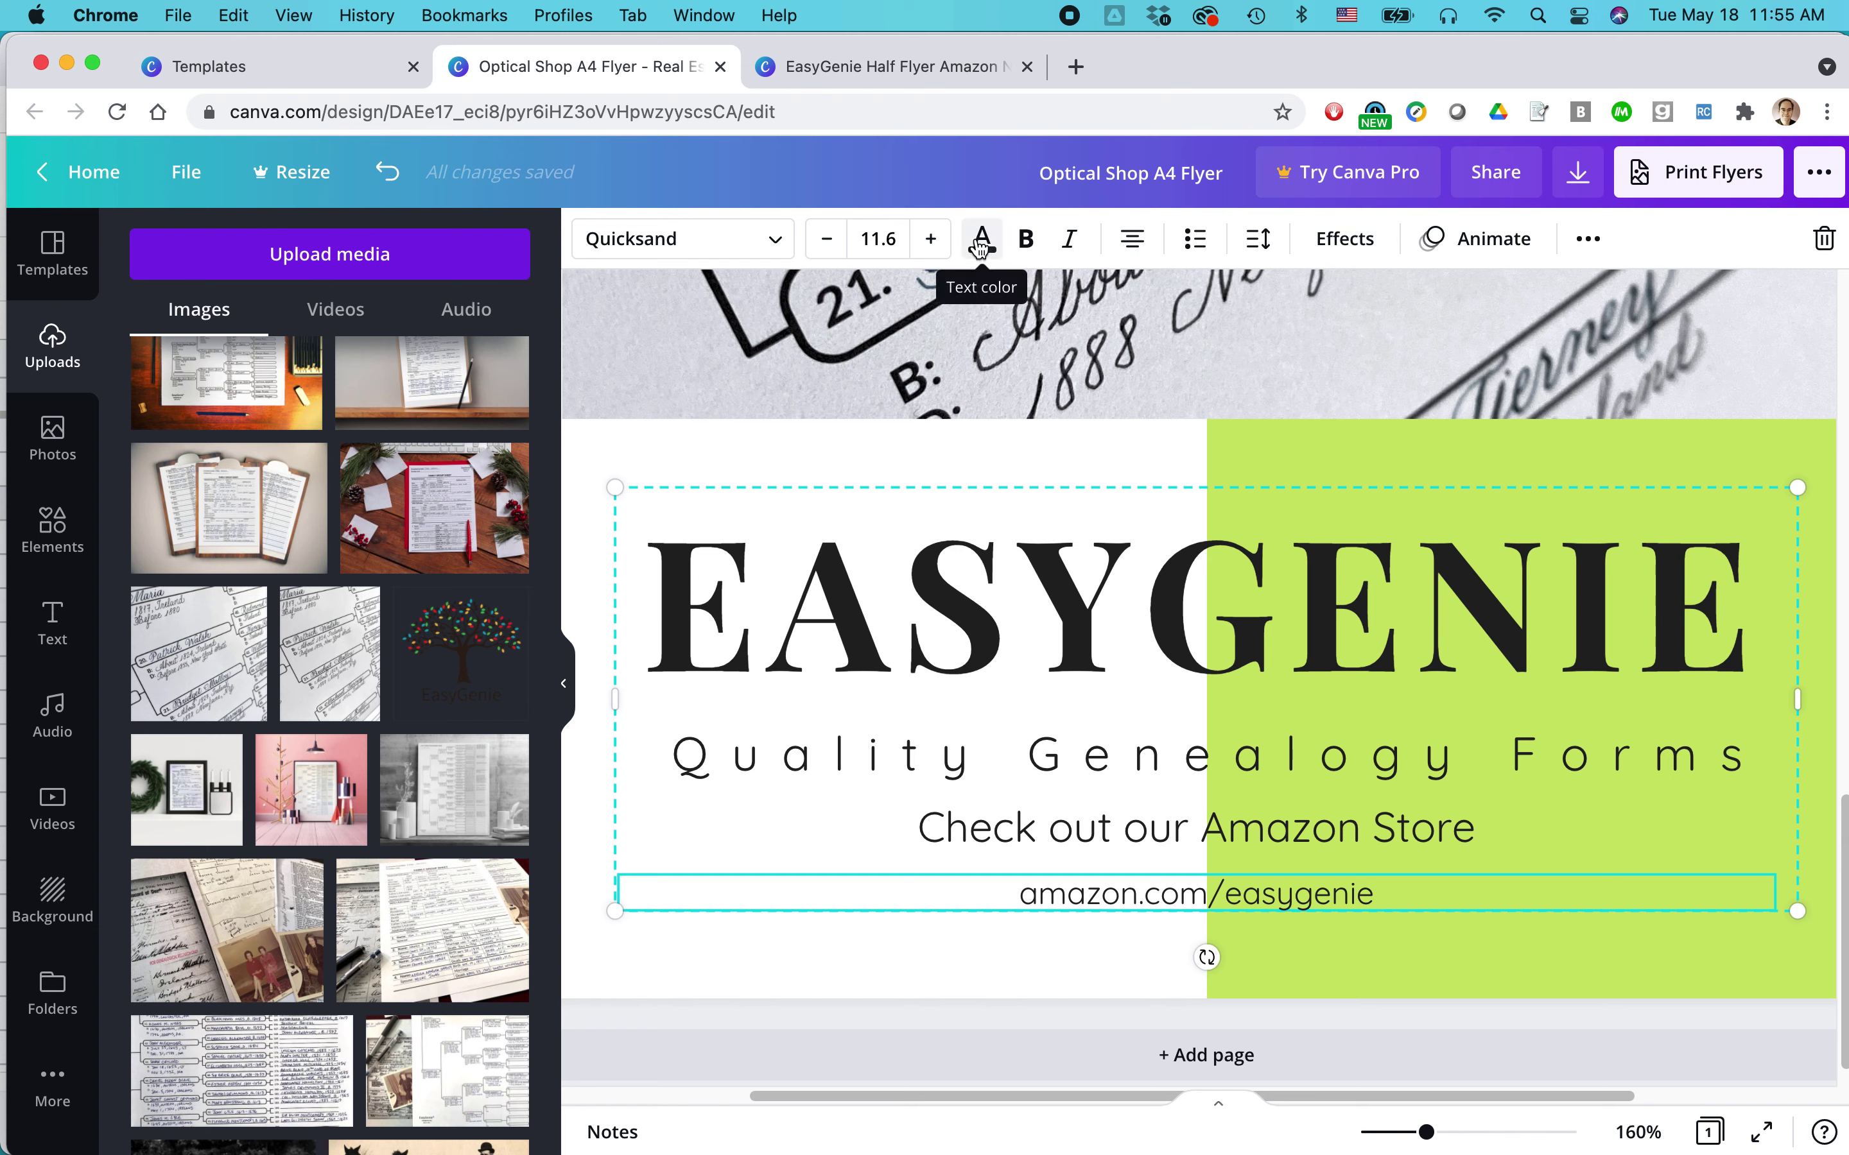
left_click(1587, 240)
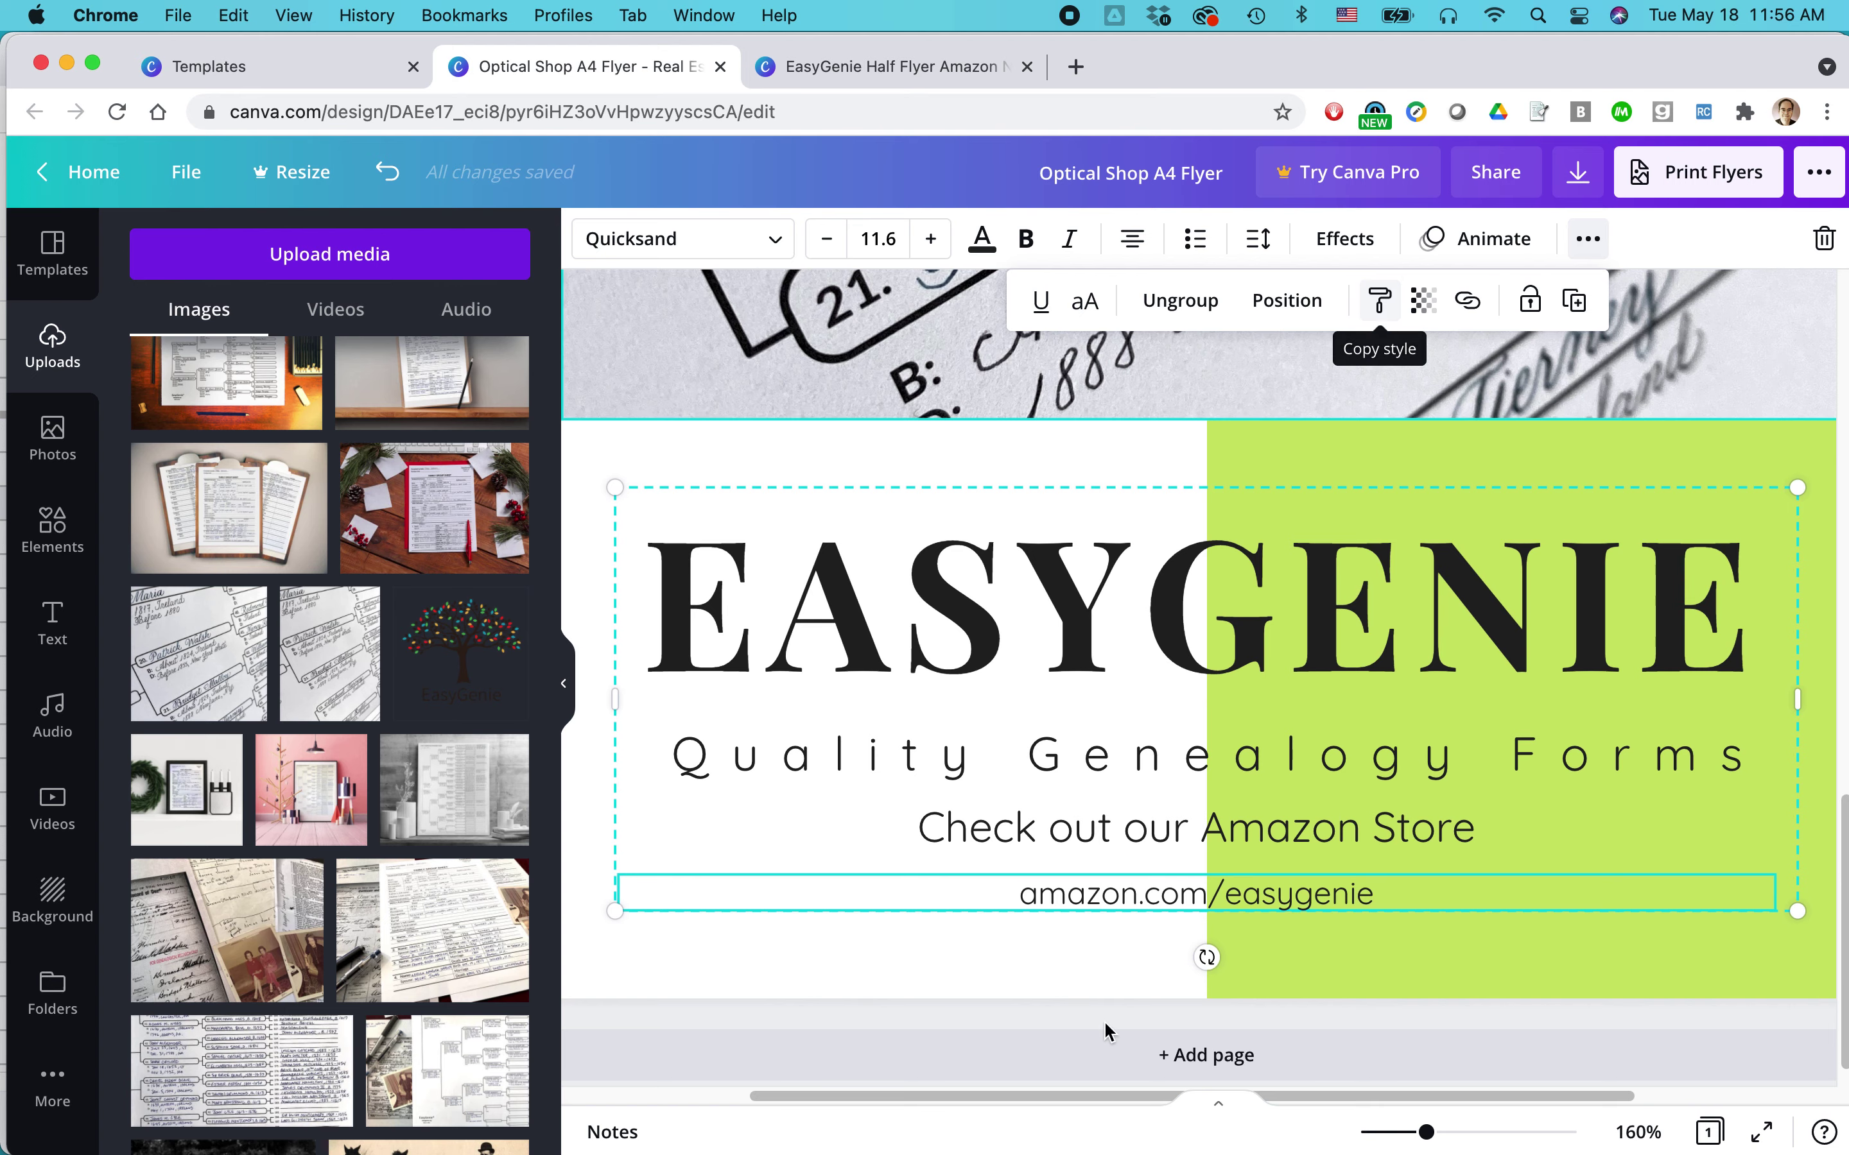
left_click(1386, 949)
Recolor the lime-green background block behind the photo and text to white.
scroll(1386, 950, "up", 10)
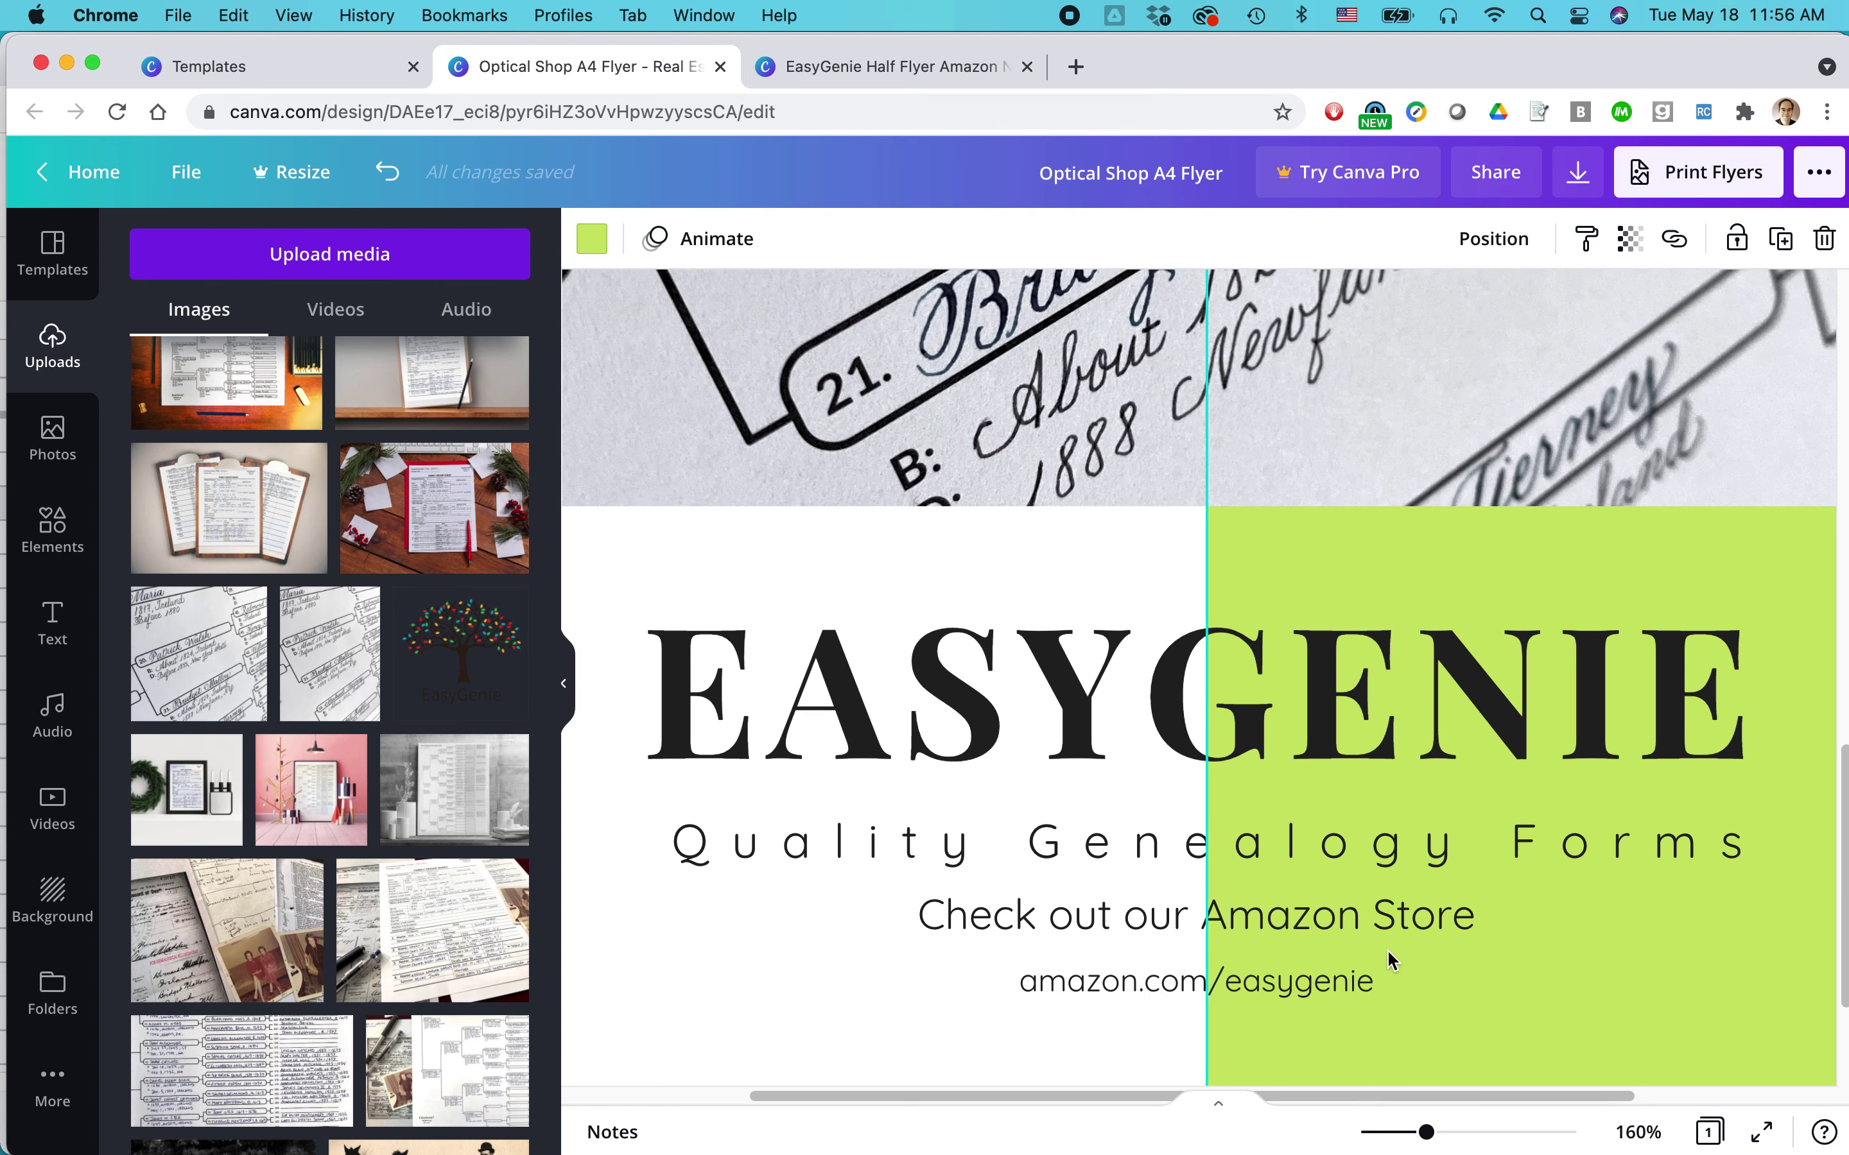
left_click_drag(1426, 1131, 1374, 1136)
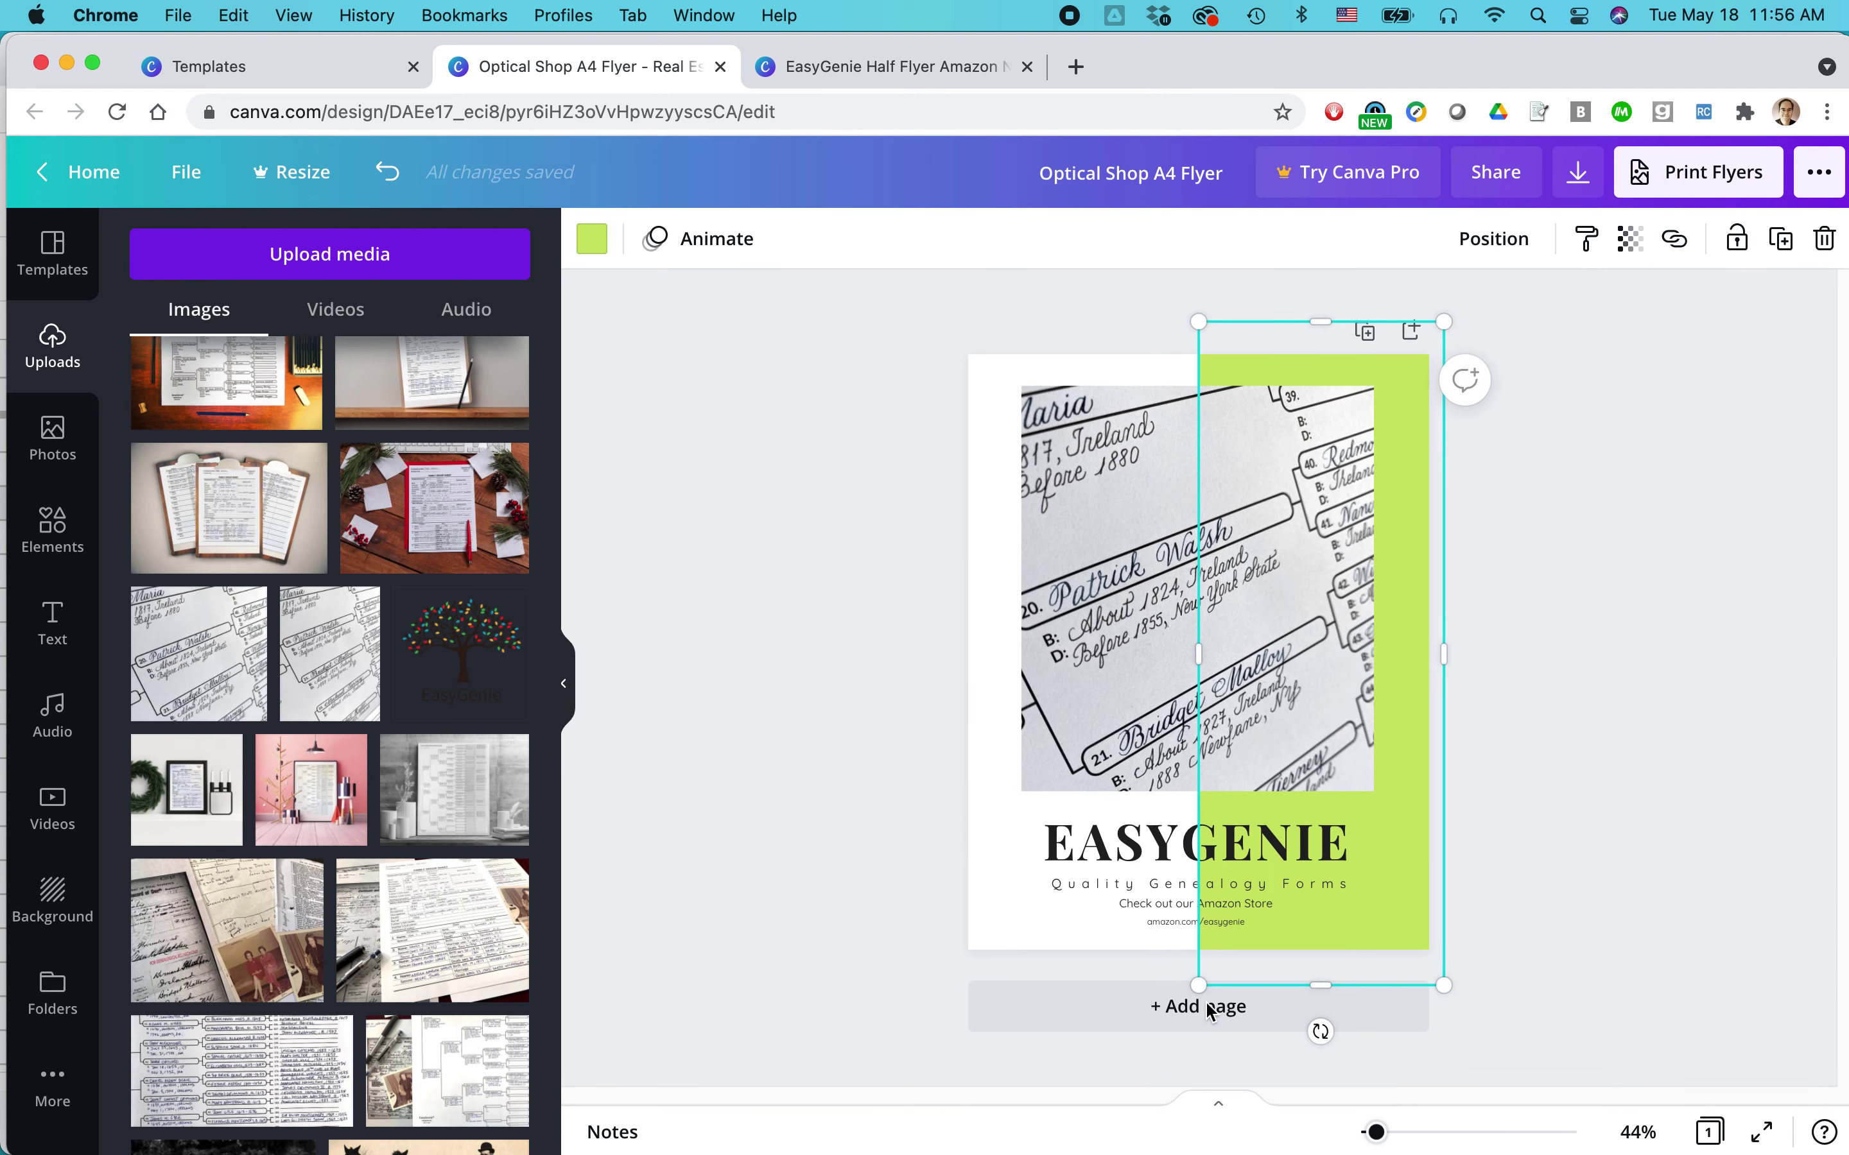
left_click(868, 714)
left_click(1402, 854)
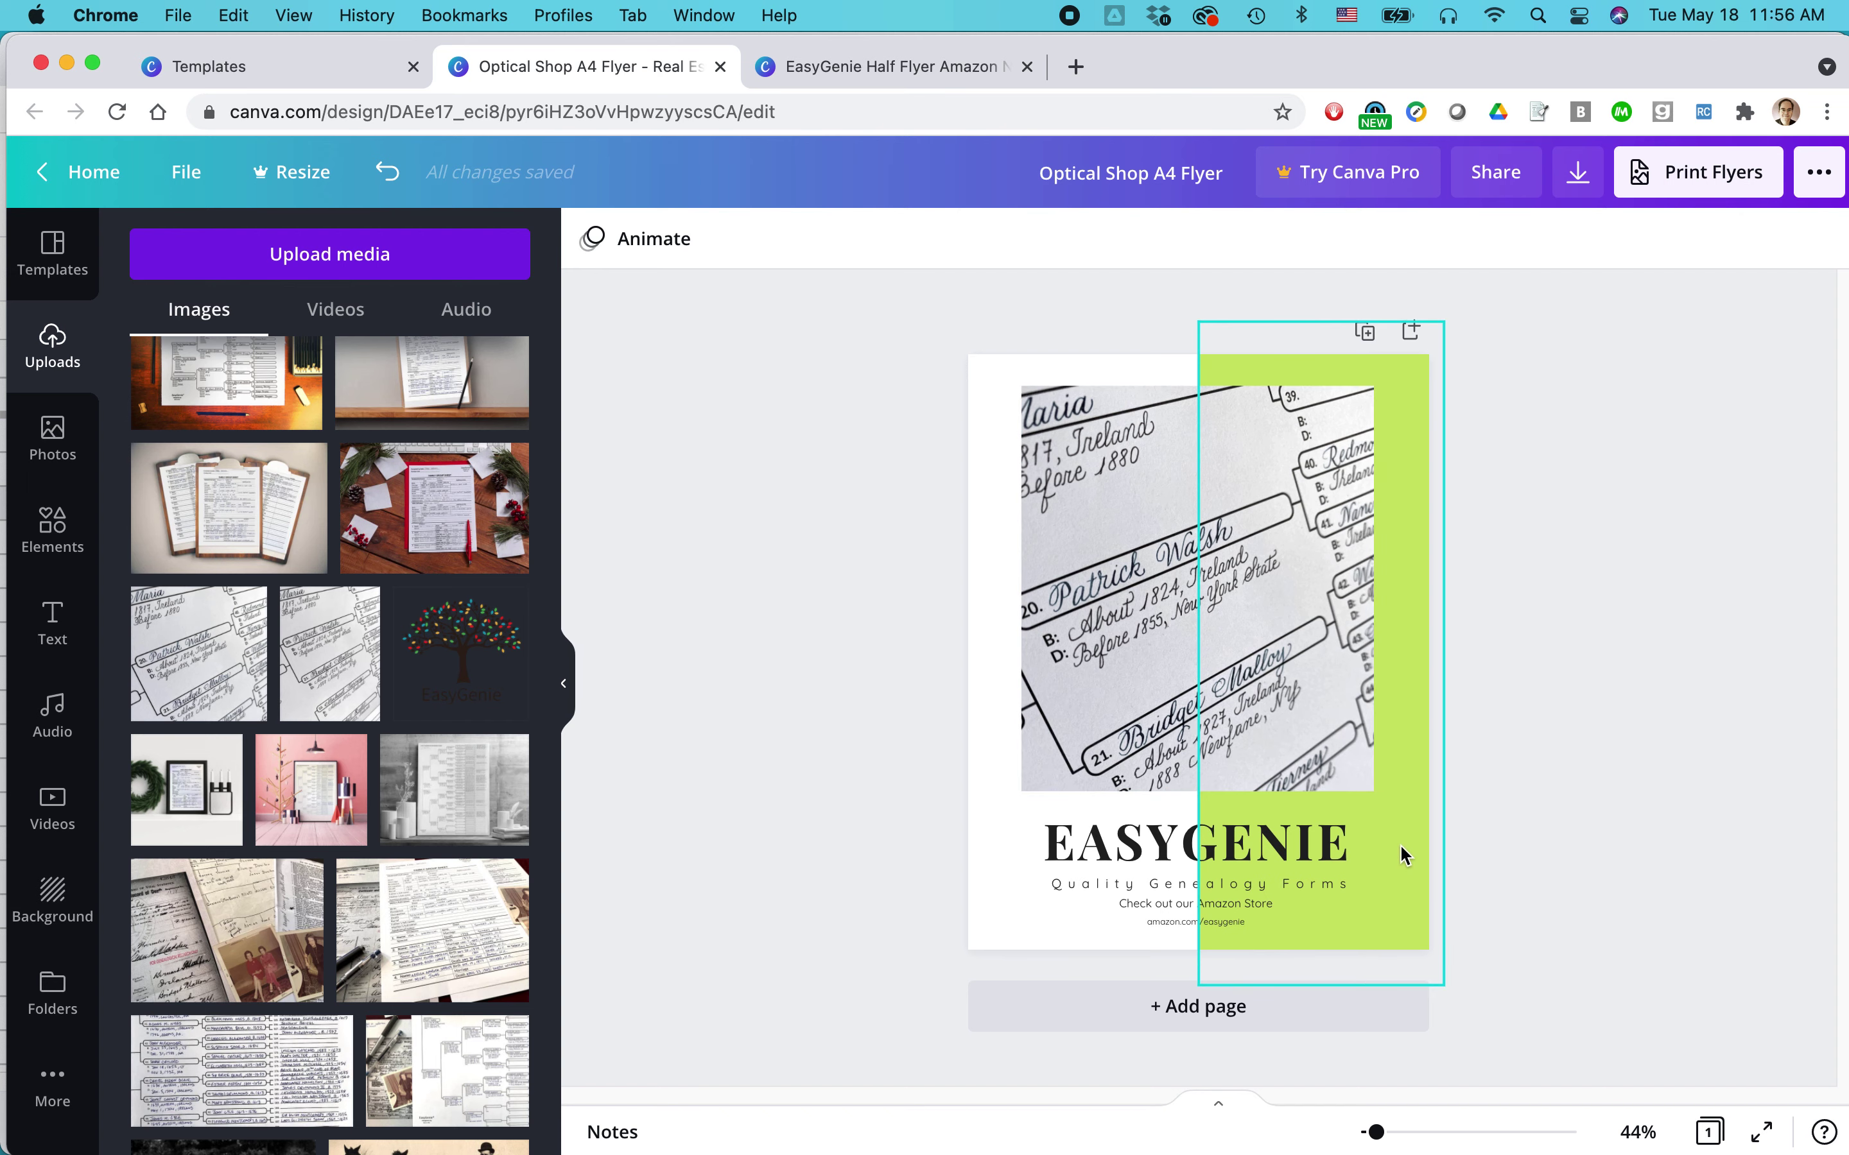
left_click(590, 243)
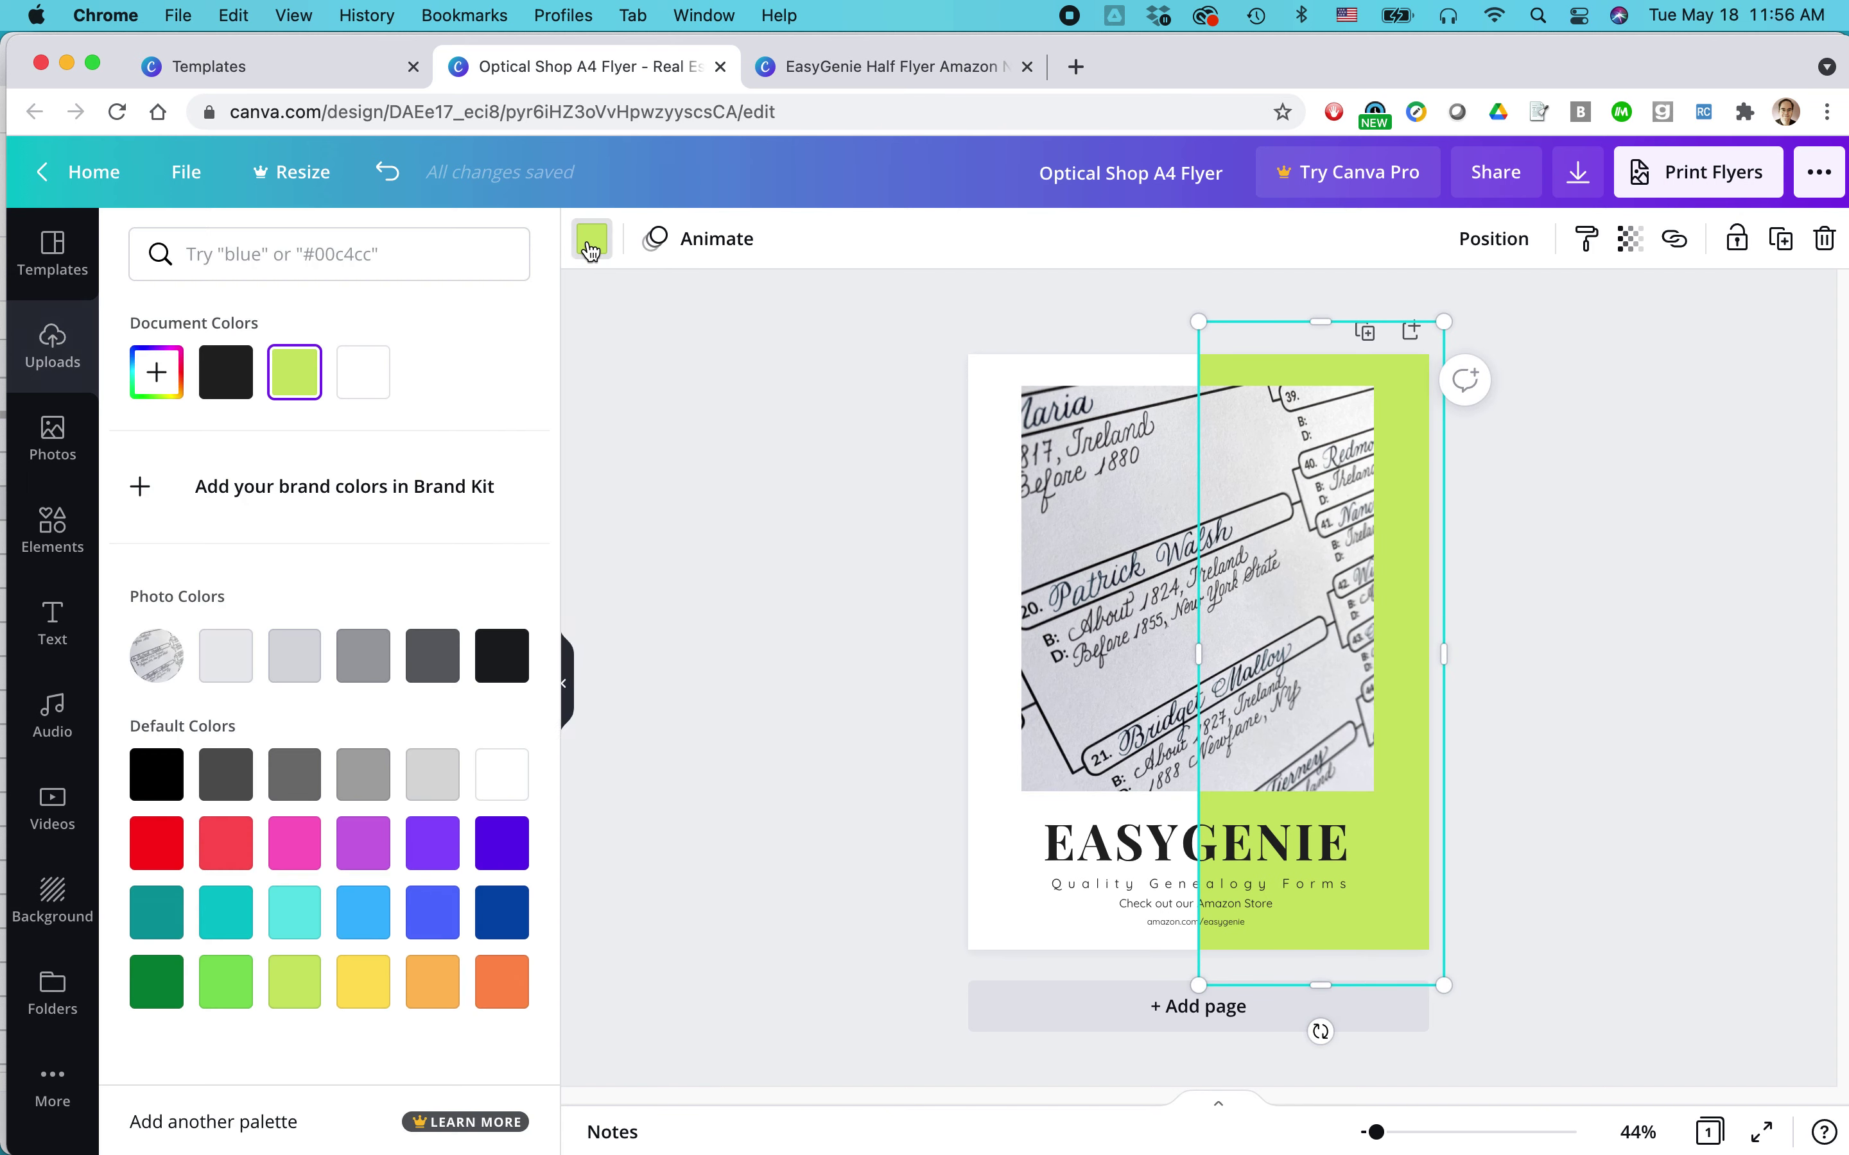
left_click(497, 774)
key("Escape")
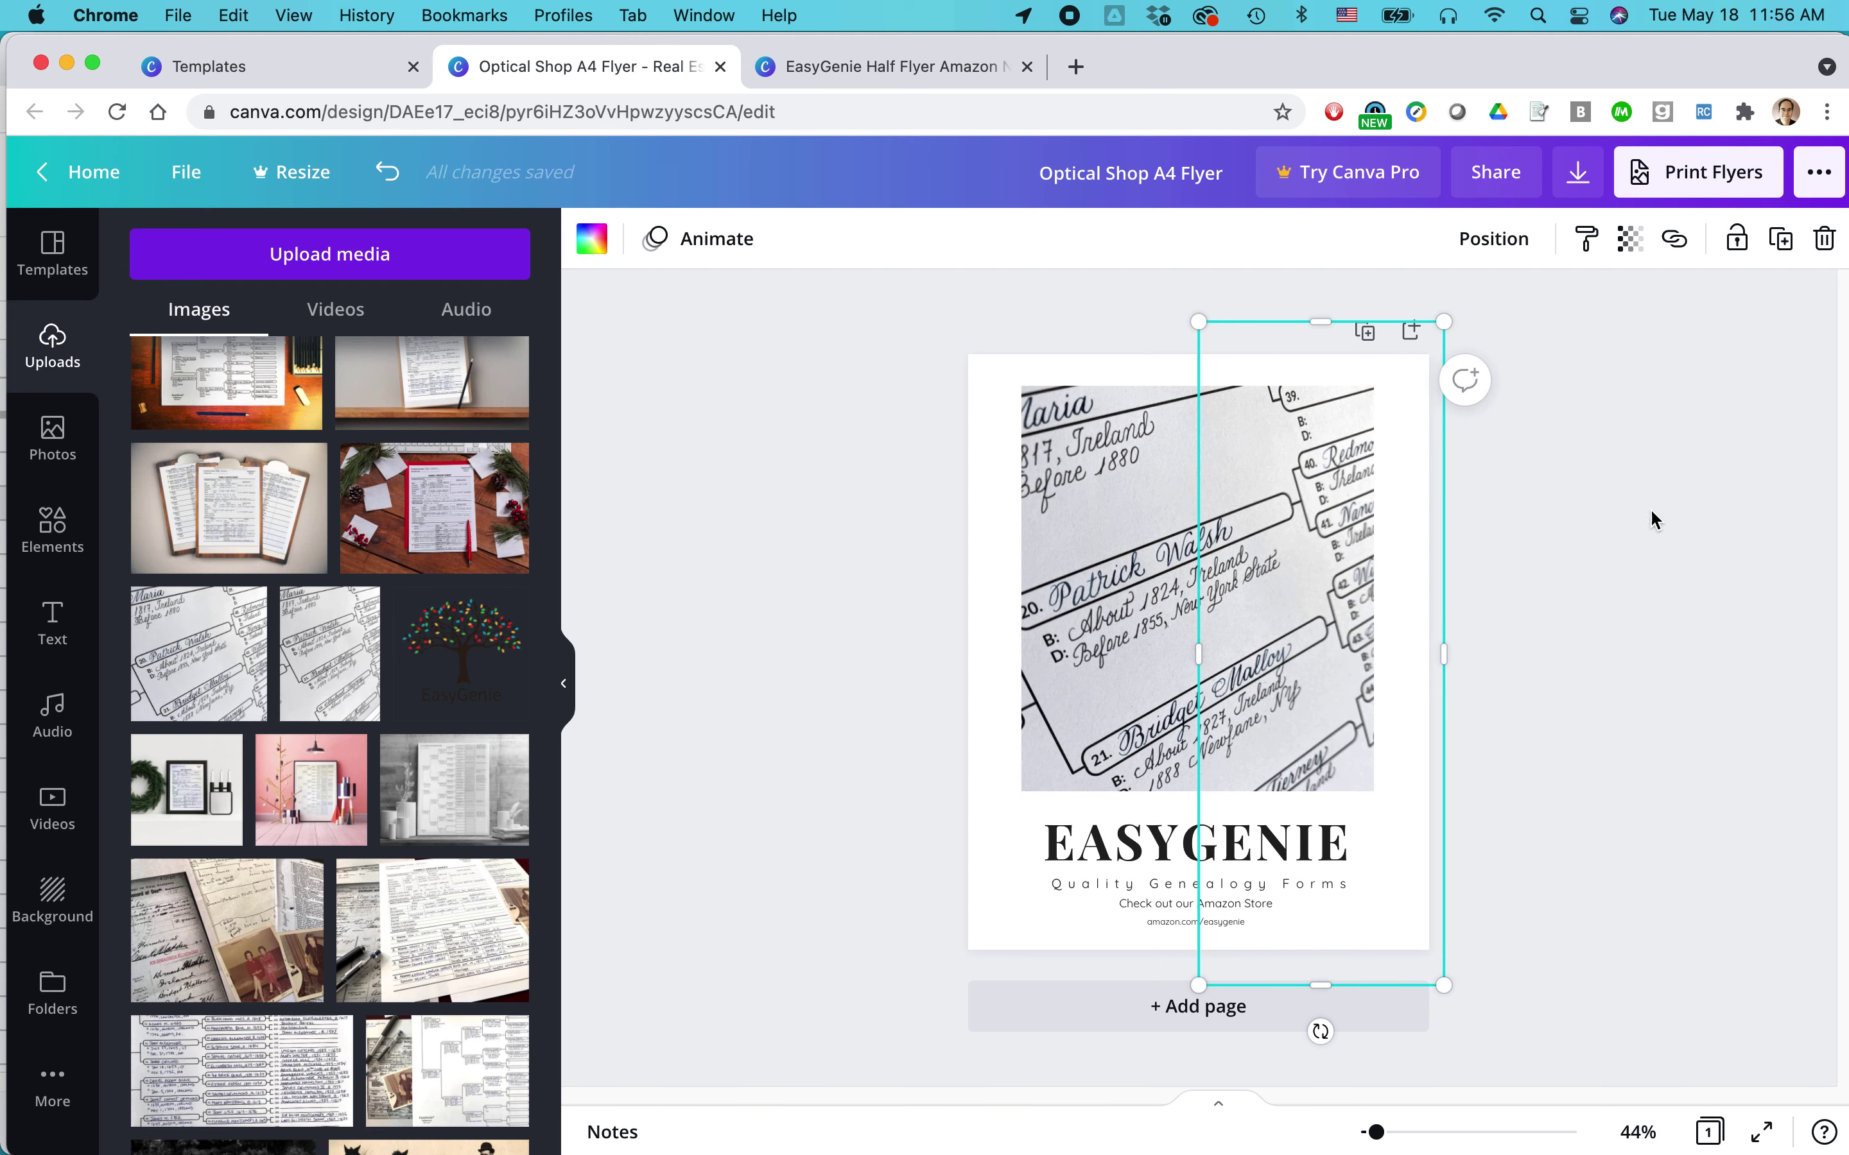
Review the flyer printing options for paper, finish and number of copies, and leave without ordering.
left_click(1720, 190)
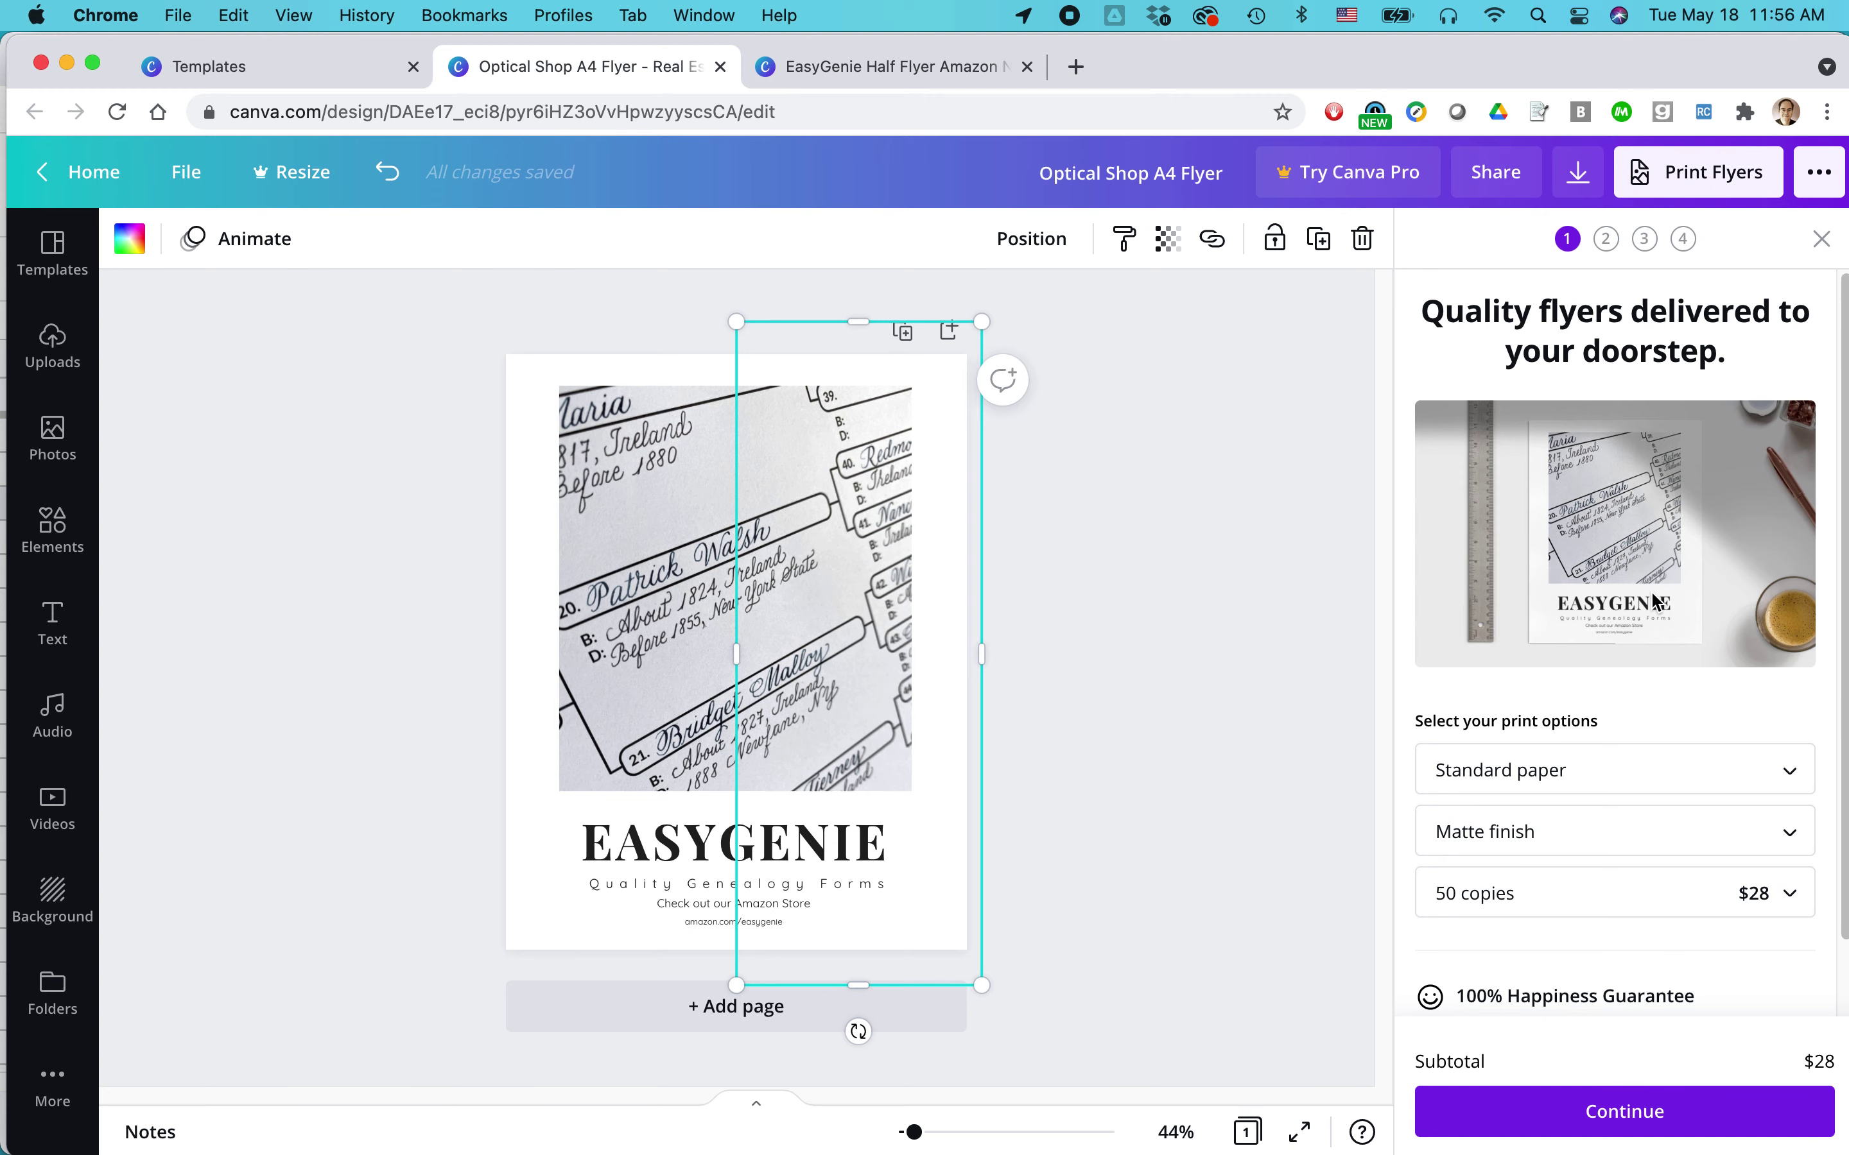
scroll(1651, 589, "down", 2)
scroll(1651, 589, "up", 2)
left_click(1821, 238)
Download the flyer as a PDF Print file with crop marks and bleed included.
left_click(1814, 176)
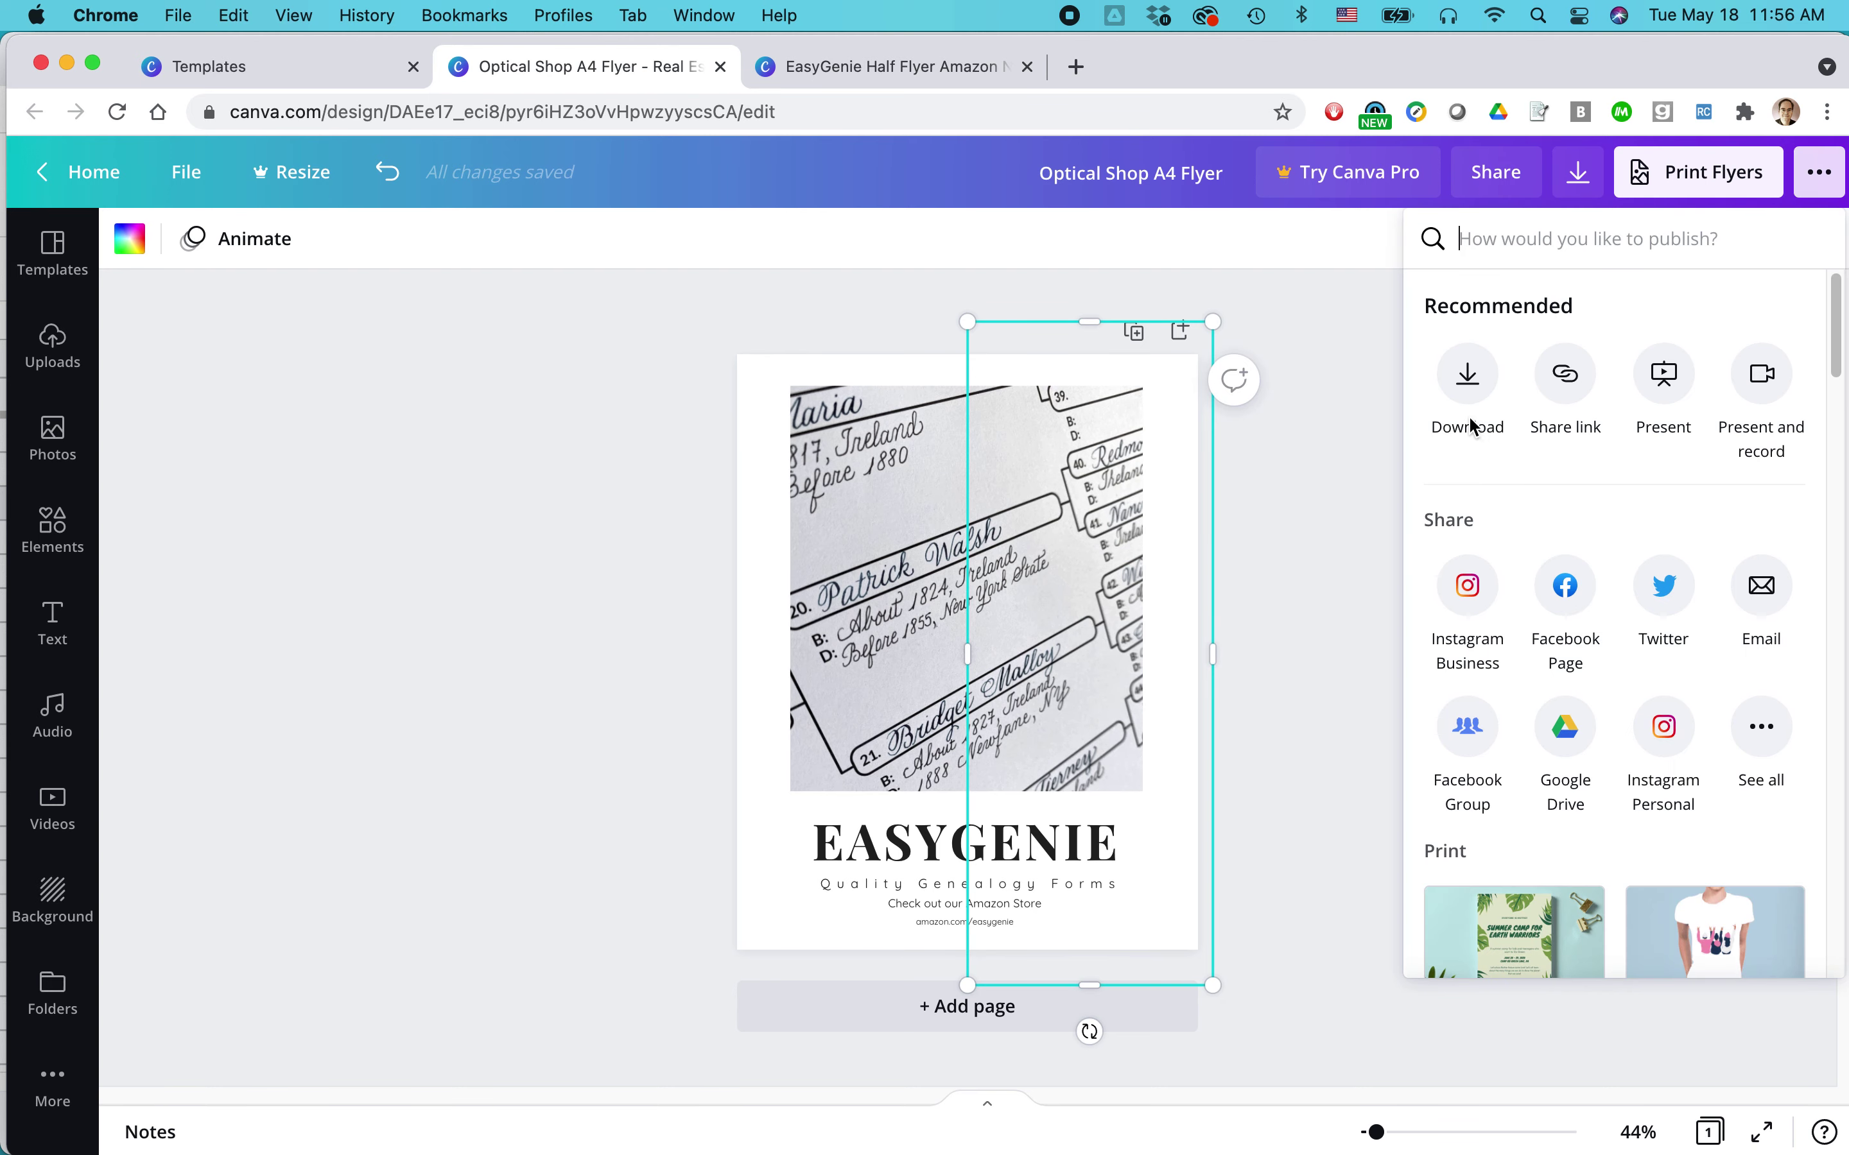
left_click(1466, 373)
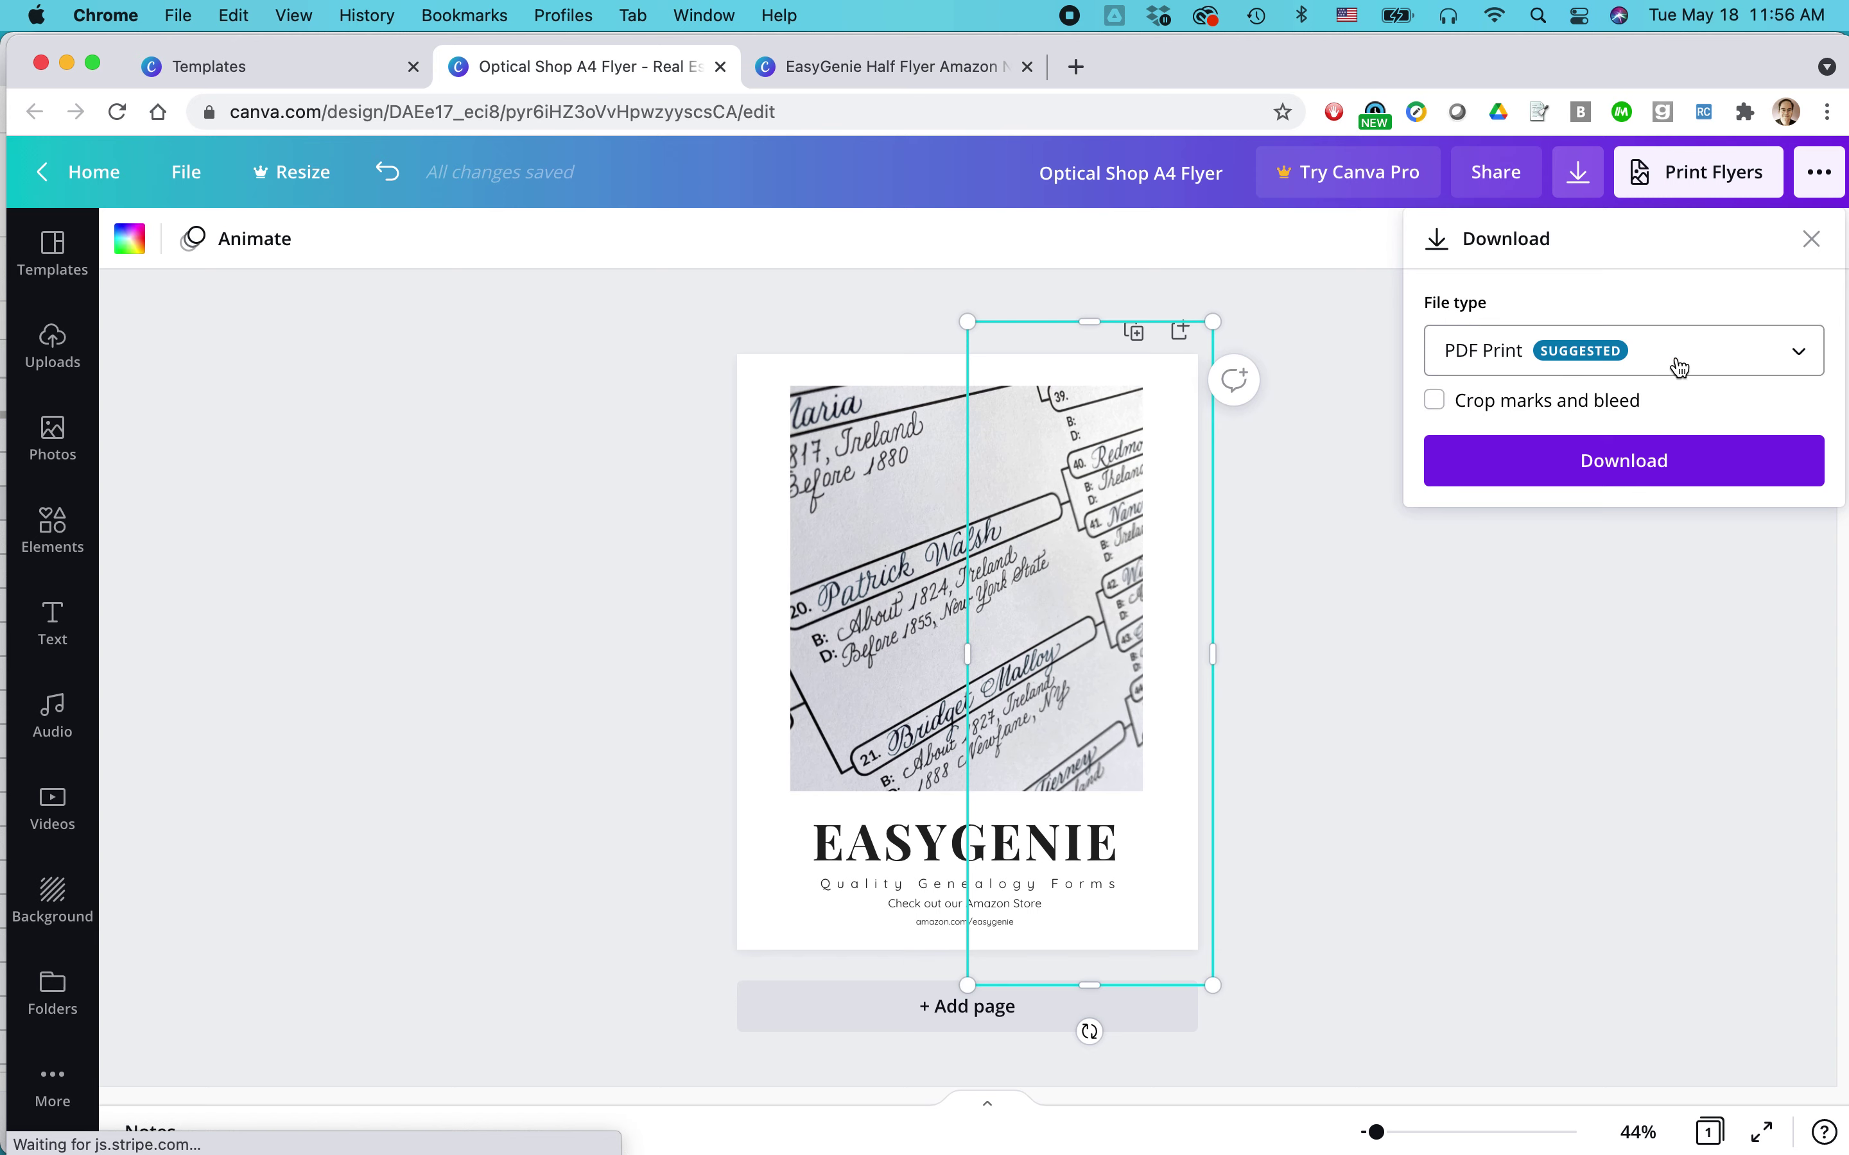
left_click(1436, 409)
left_click(1651, 465)
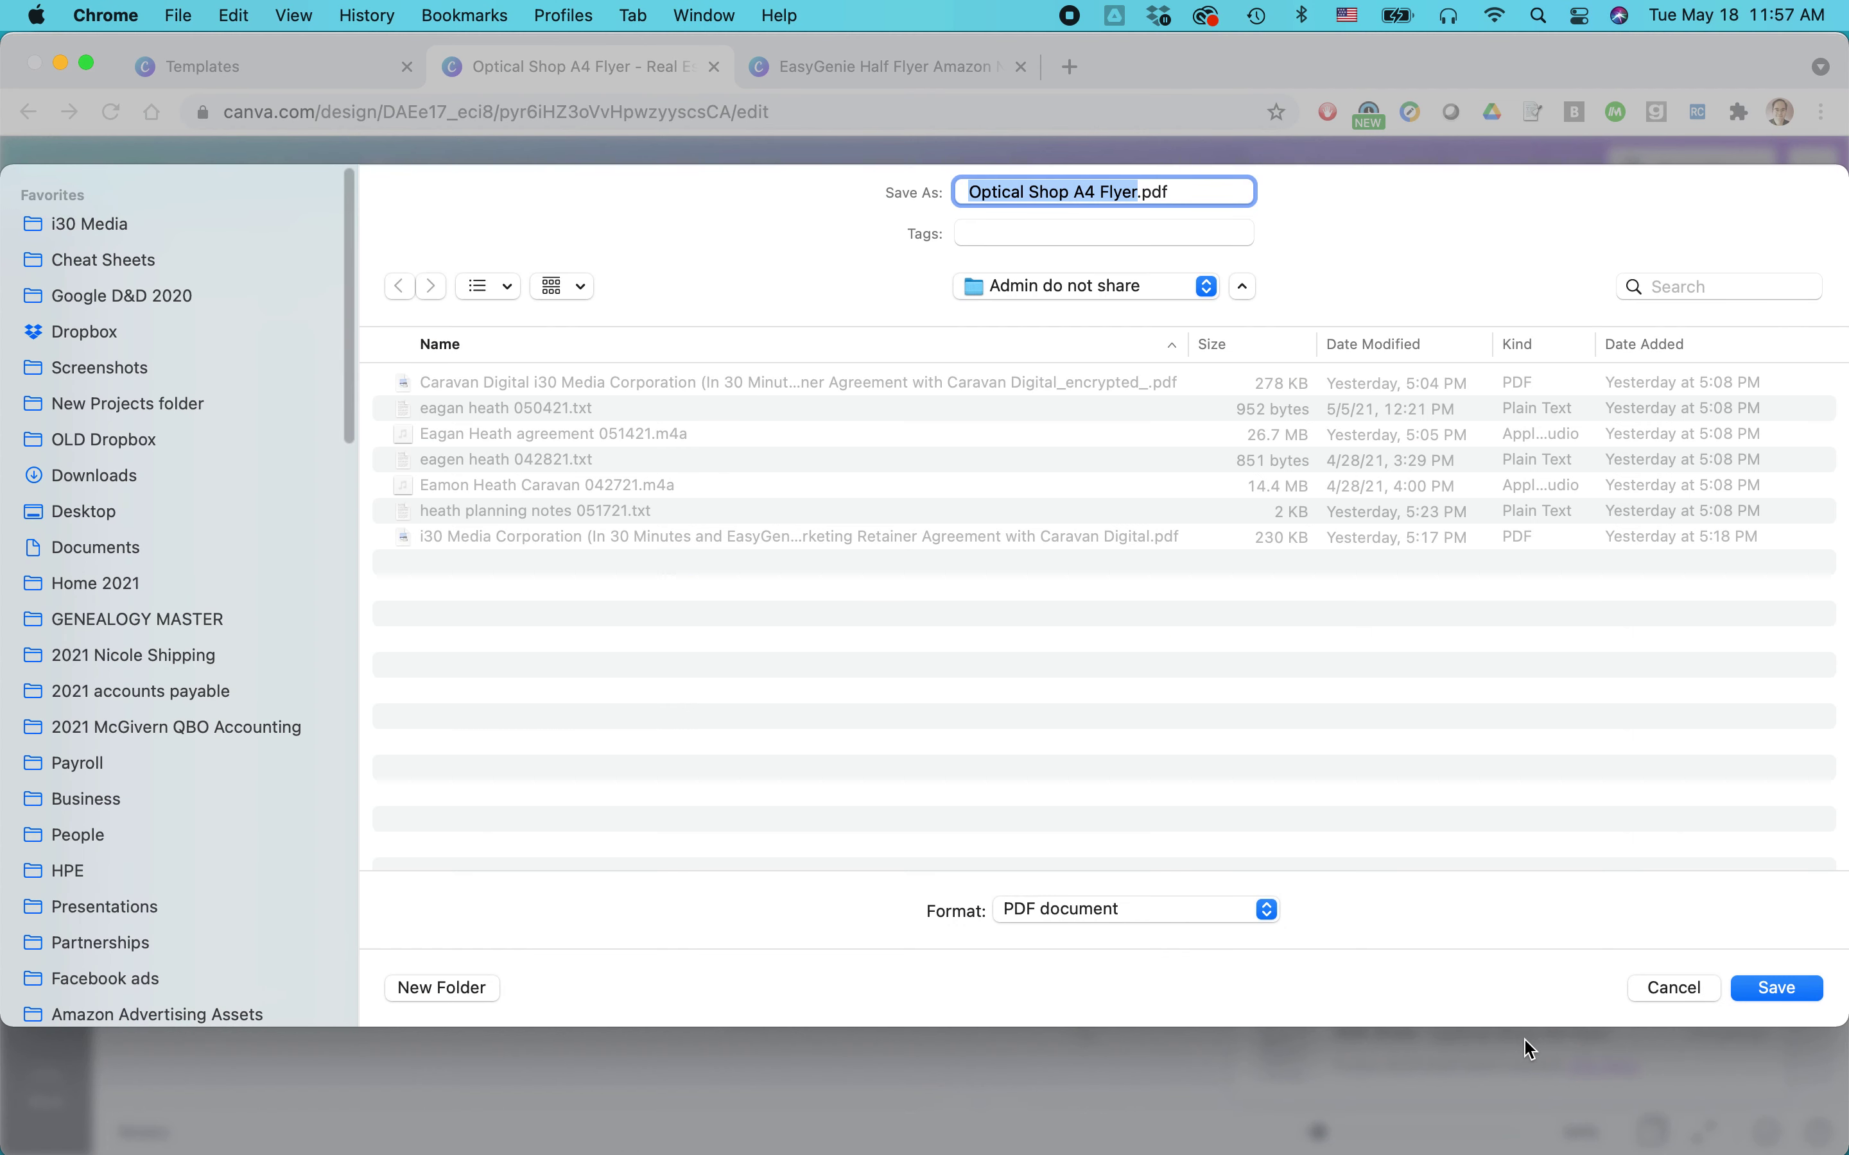
Save the PDF in the canva test folder under the name "new amazon flyer".
left_click(1086, 286)
left_click(1055, 688)
type("new amazon flyer")
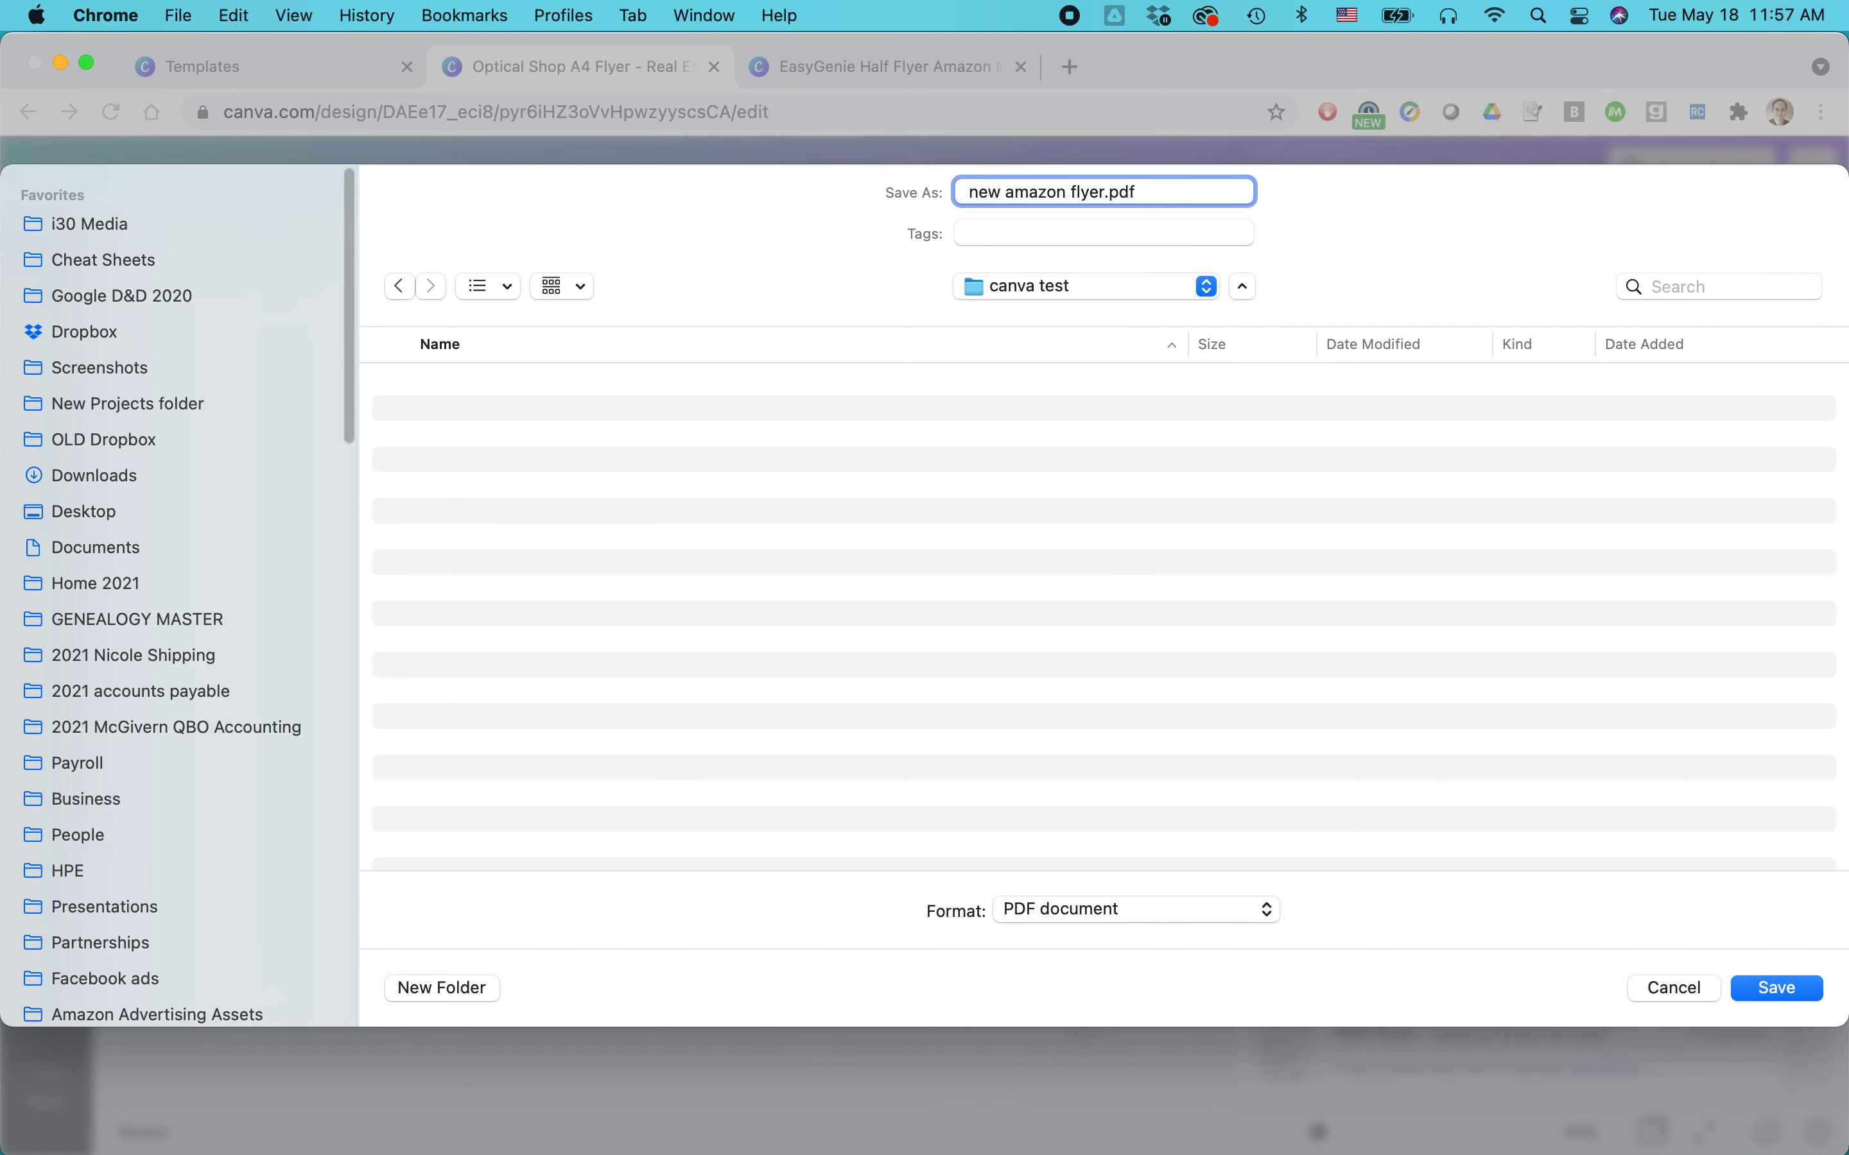
left_click(1786, 992)
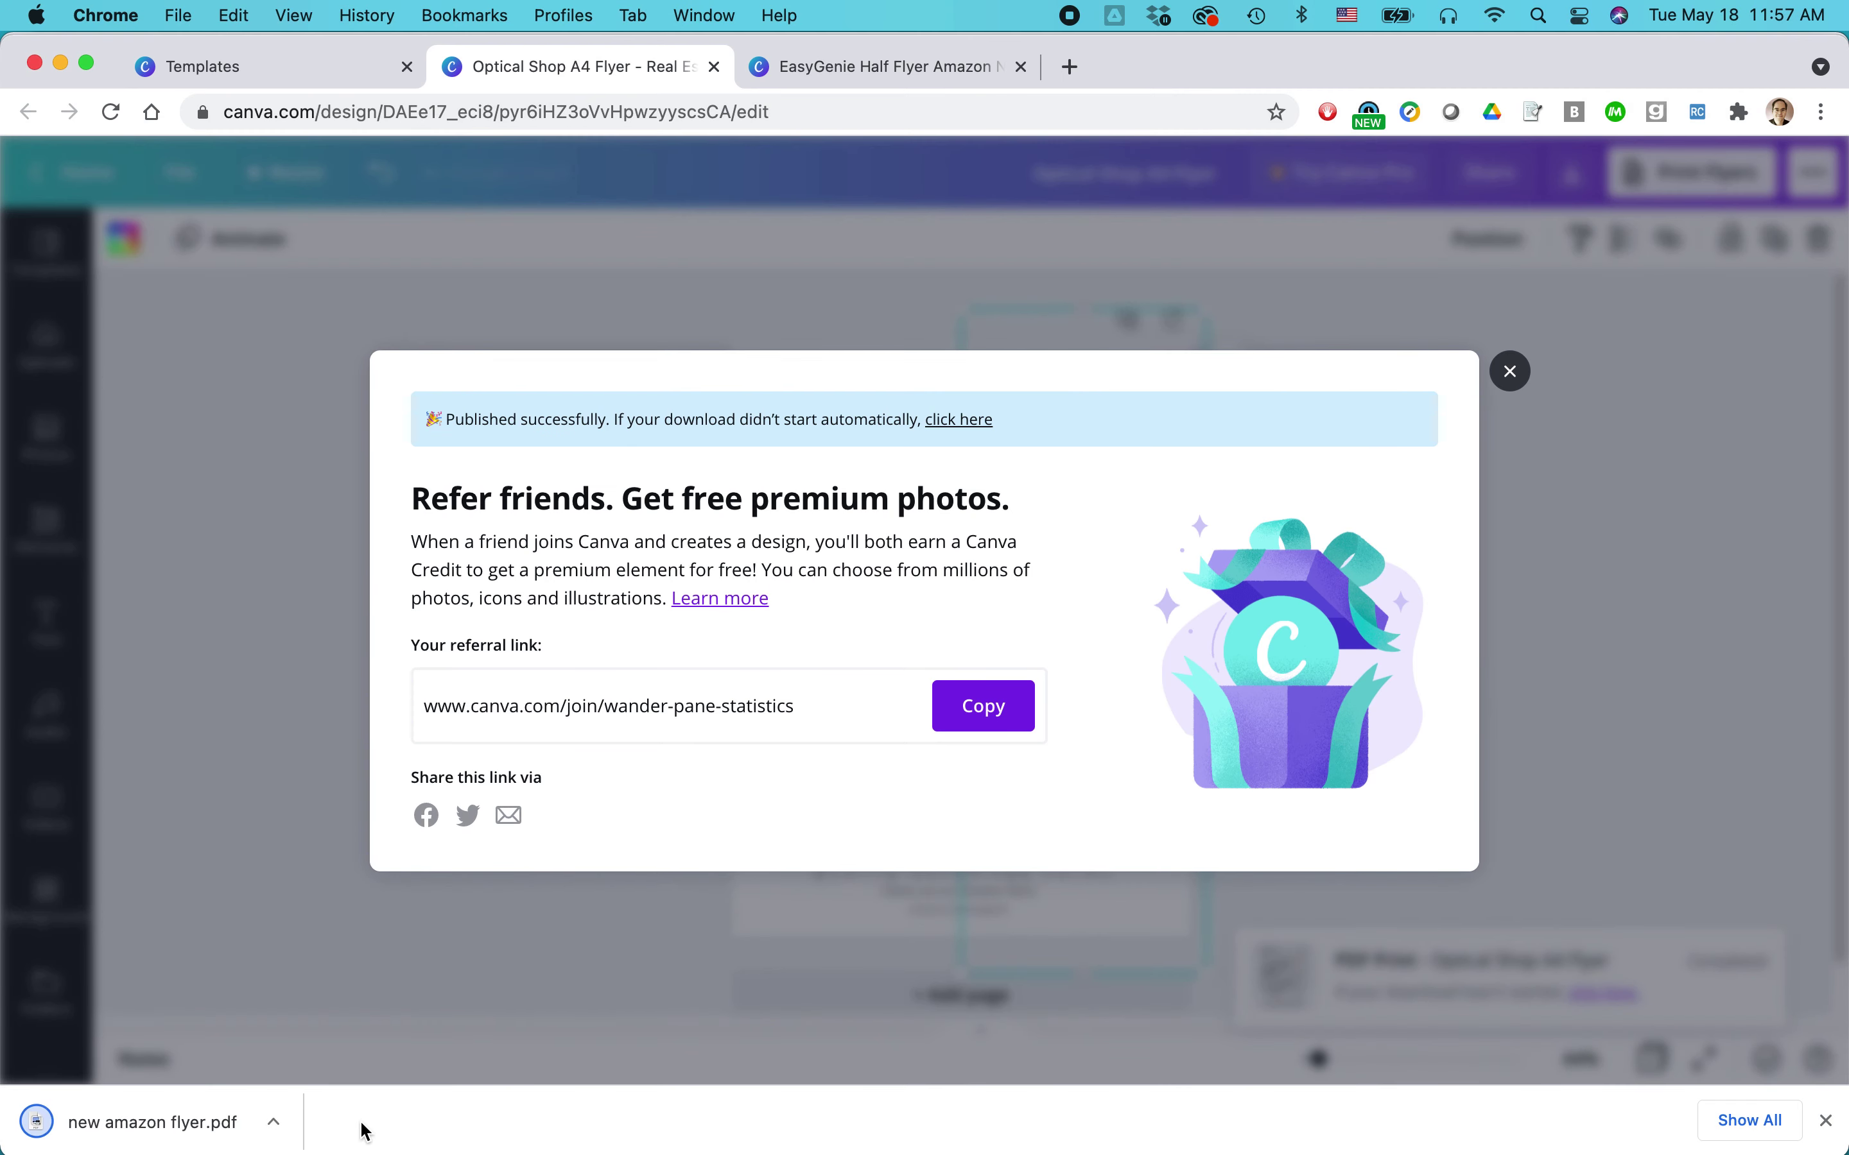
Open new amazon flyer.pdf in Preview, examine its crop marks and artwork up close, and switch to Safari.
left_click(153, 1122)
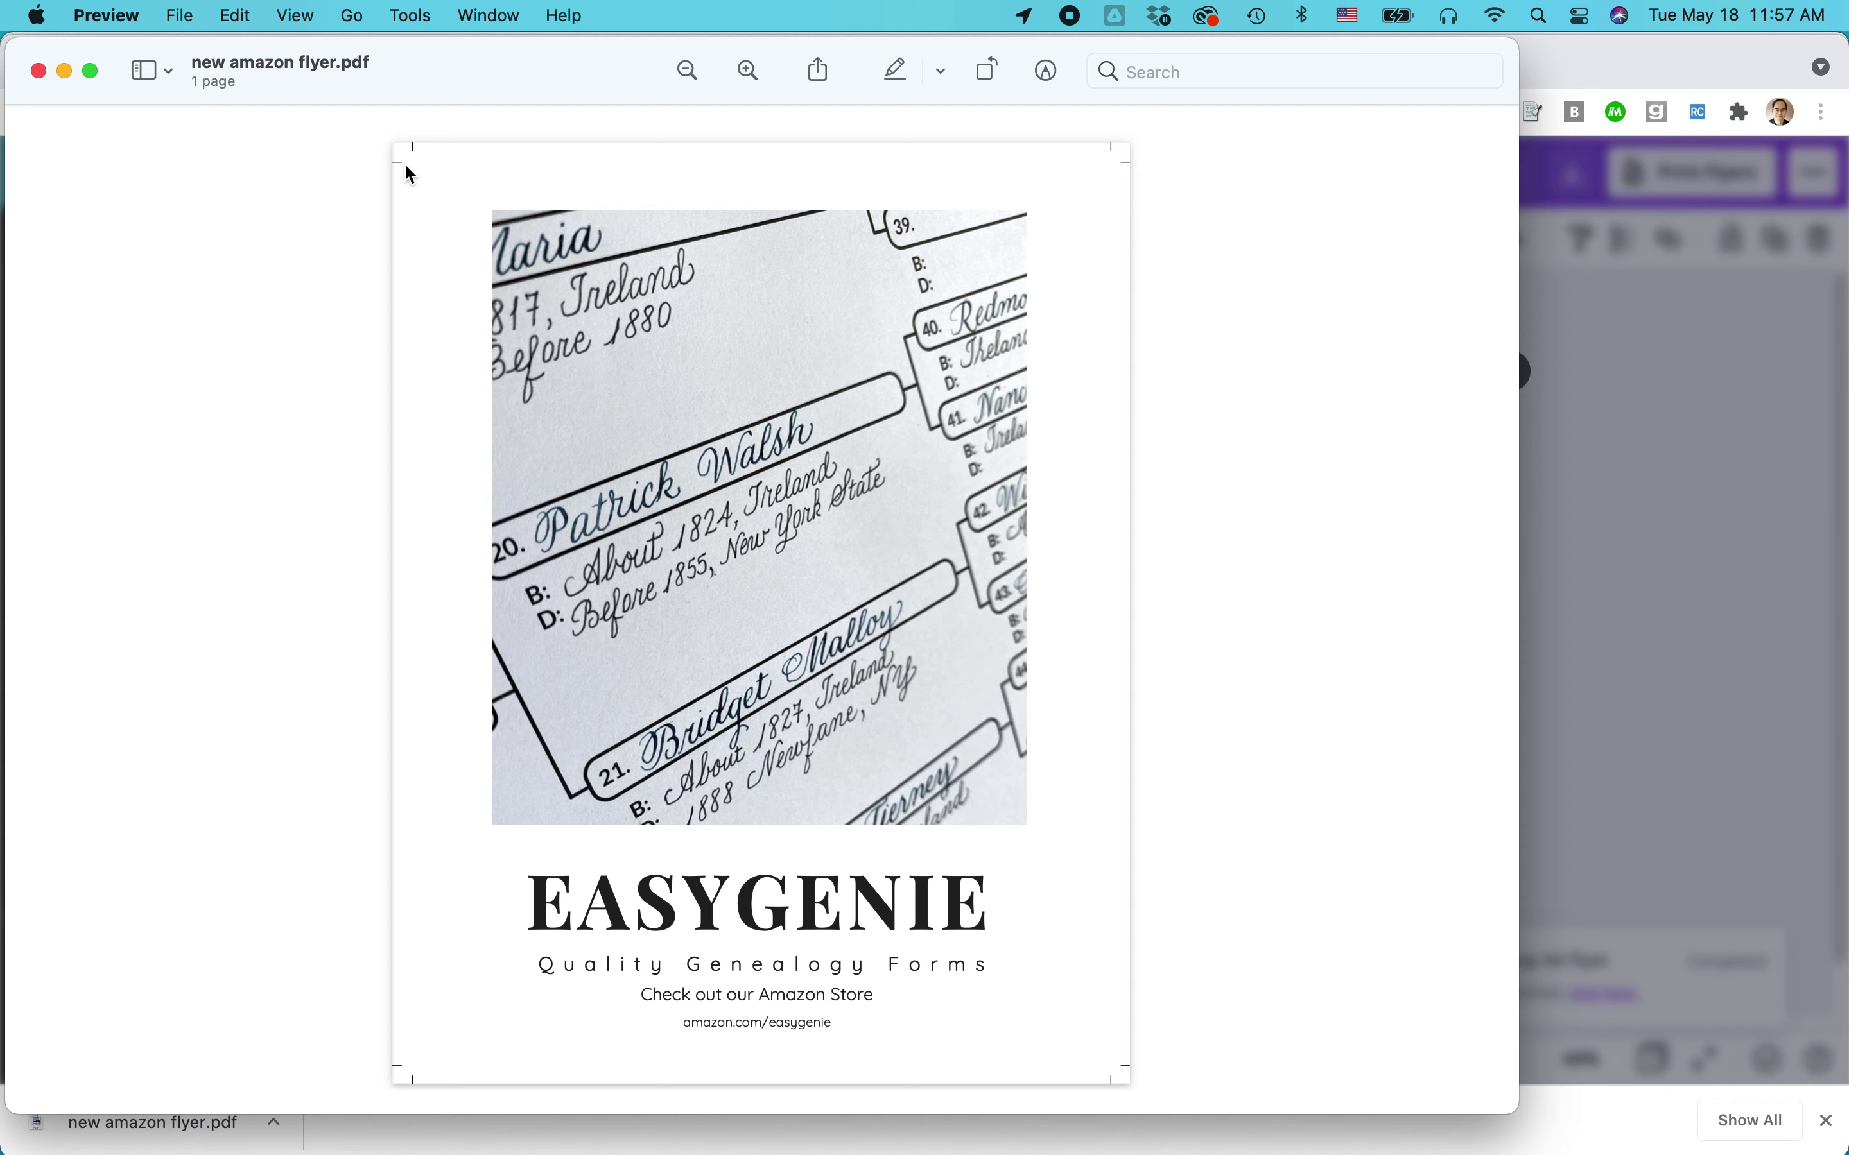
key("super+equal")
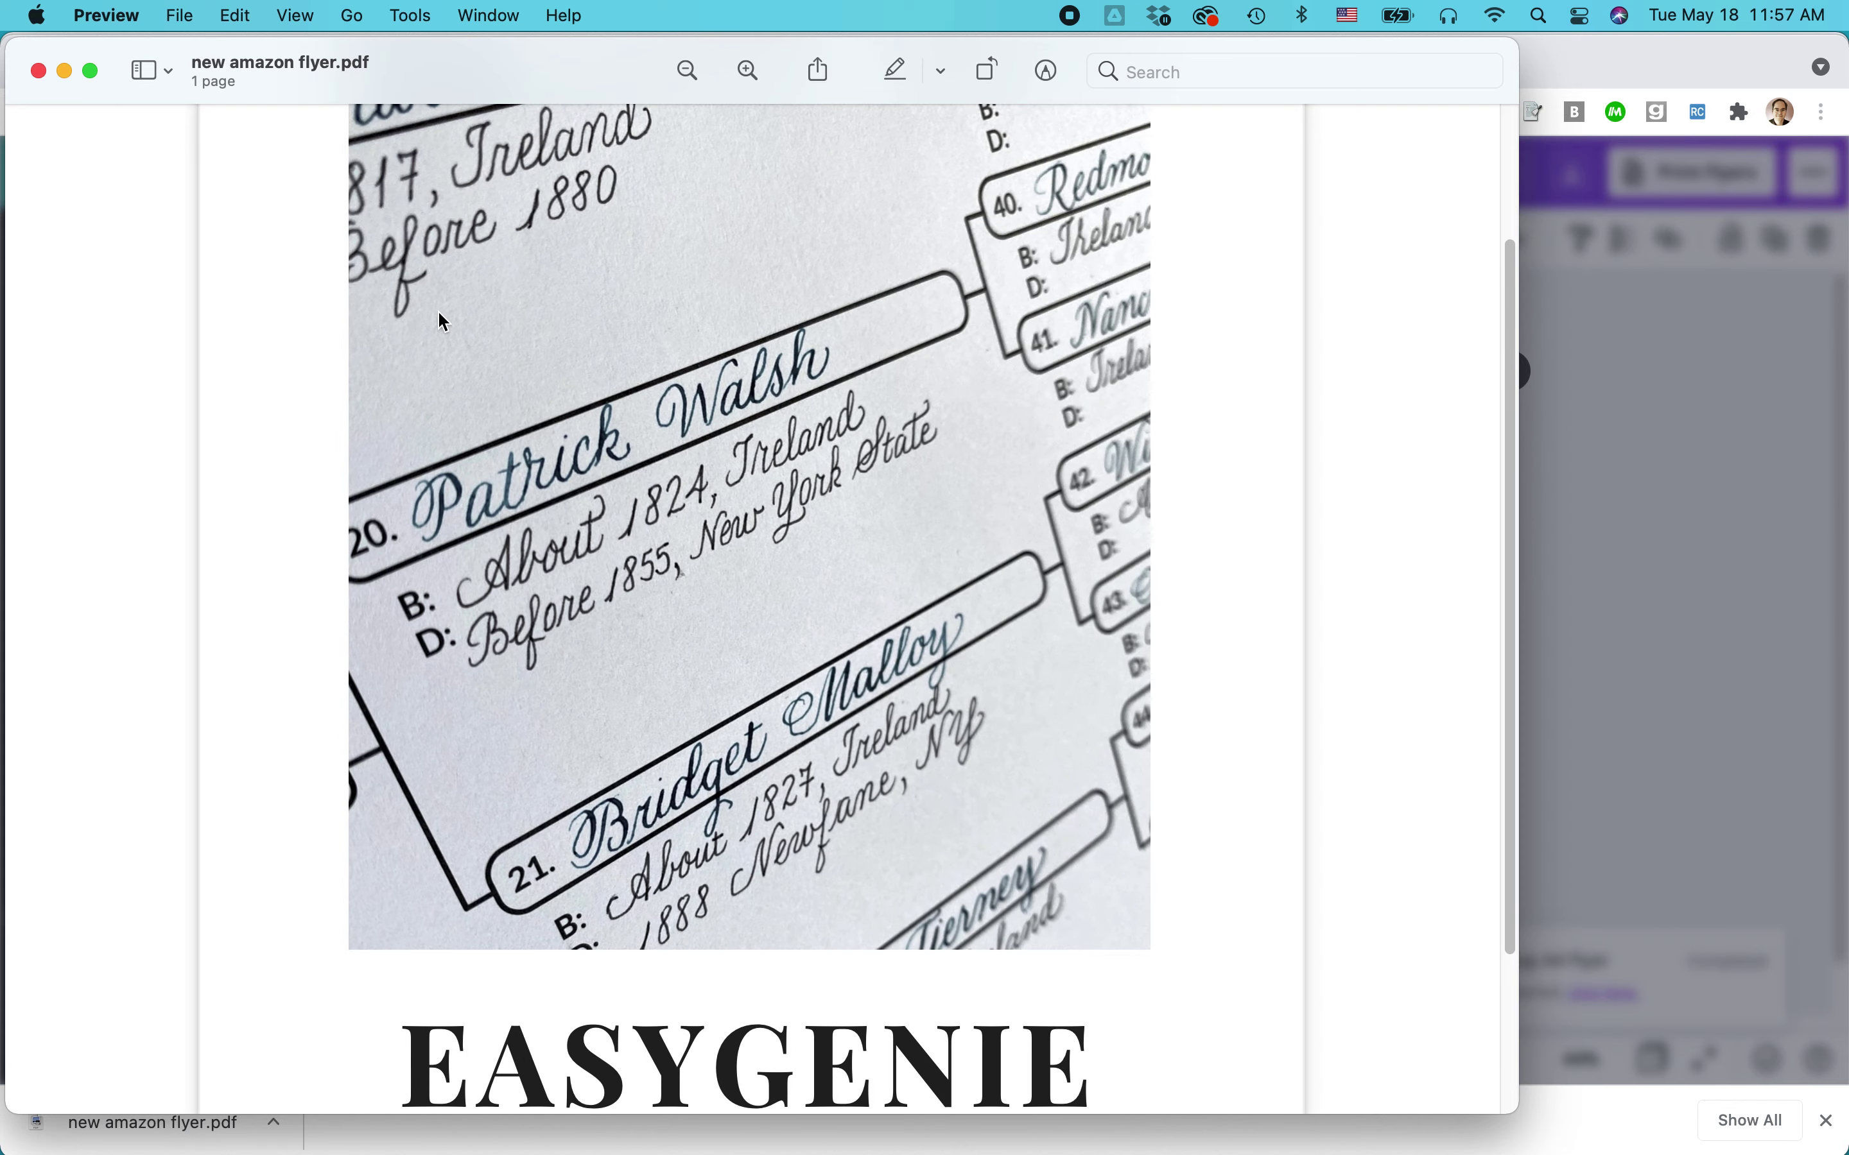
scroll(439, 314, "up", 5)
key("super+Tab")
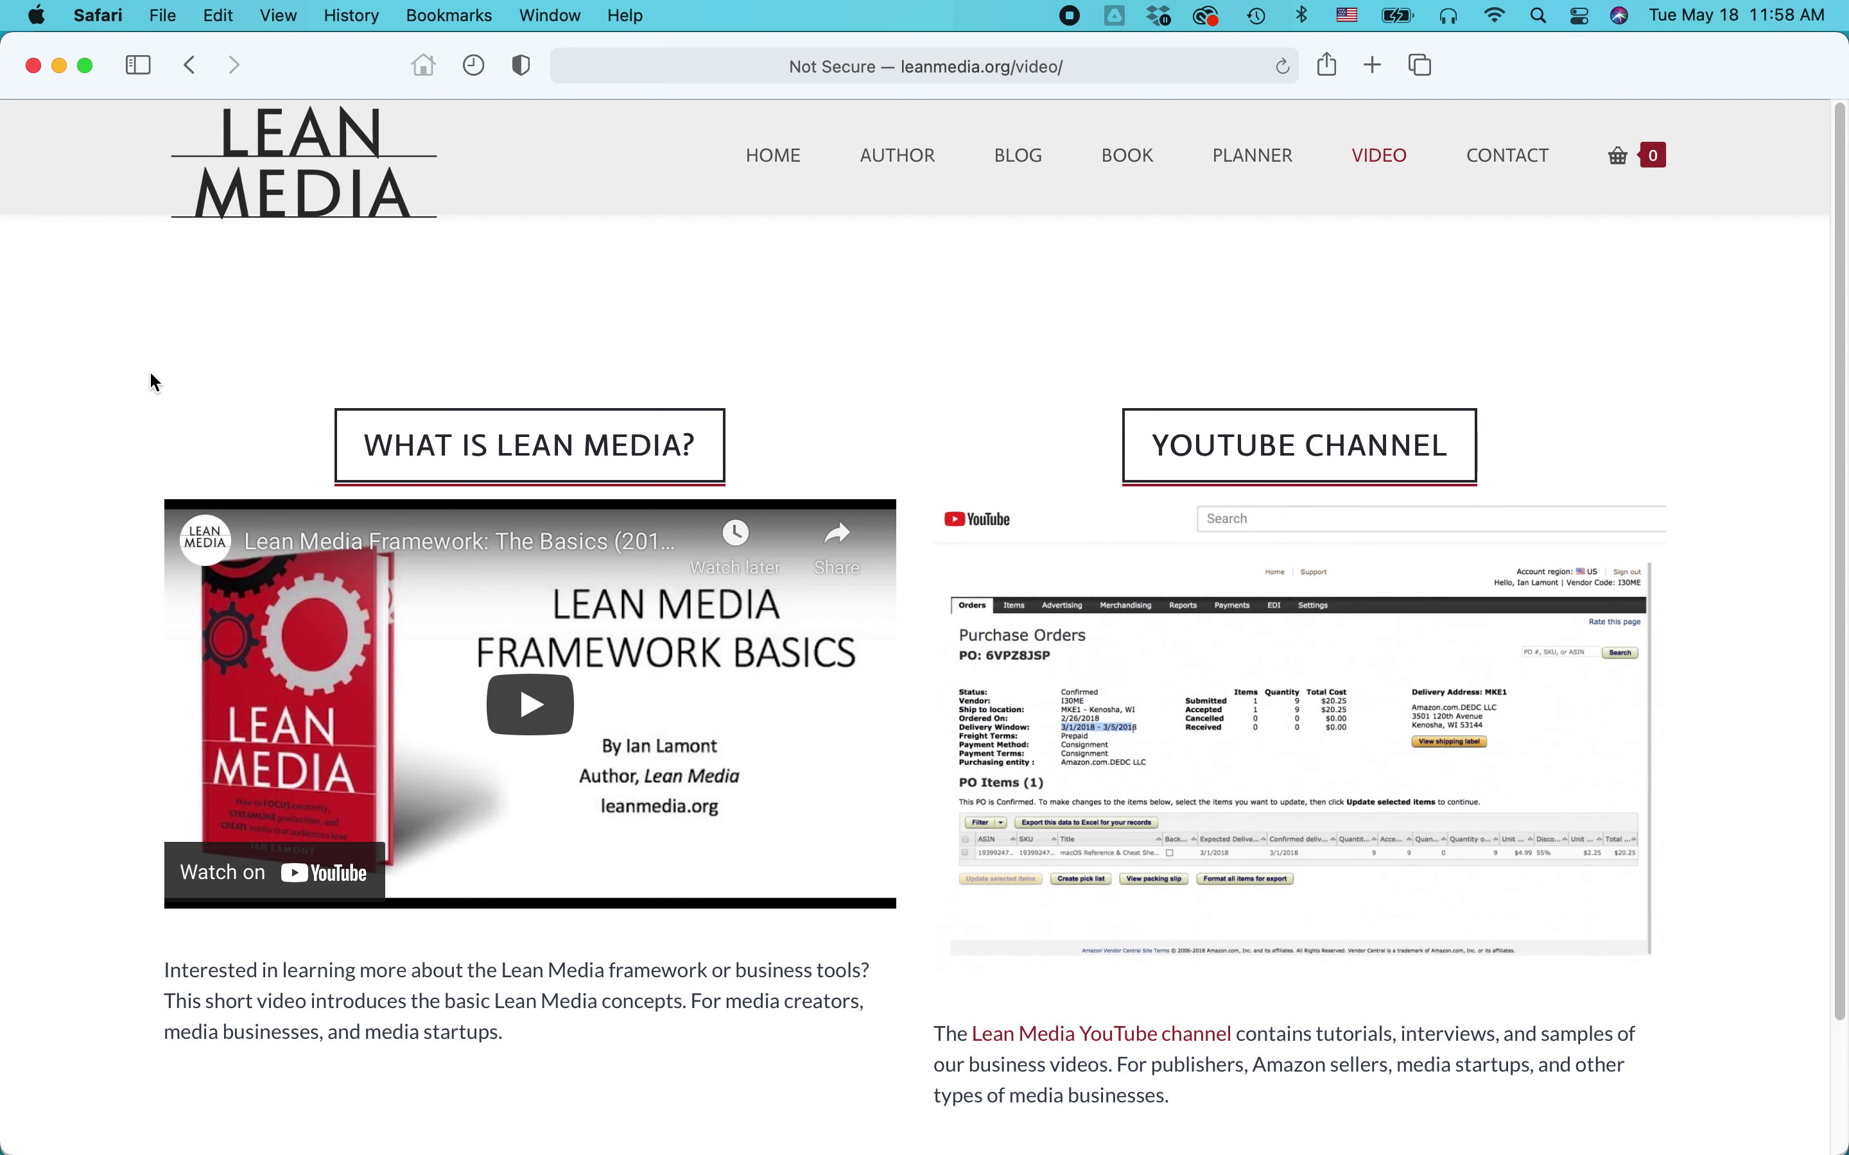